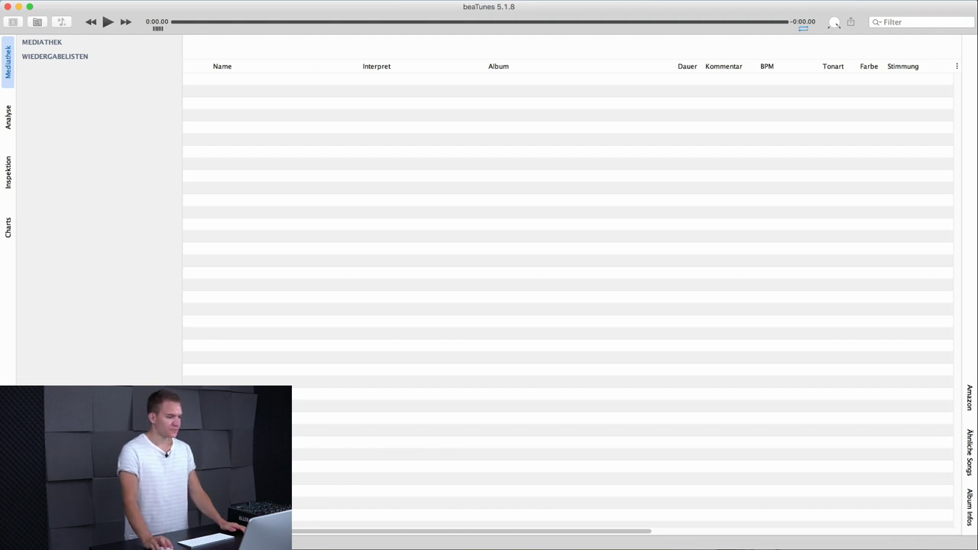
Add an iTunes-based library from the file iTunes Library.xml and look through its imported songs.
{"action": "key", "text": "super+comma"}
{"action": "left_click_drag", "start_coordinate": [389, 114], "coordinate": [371, 109]}
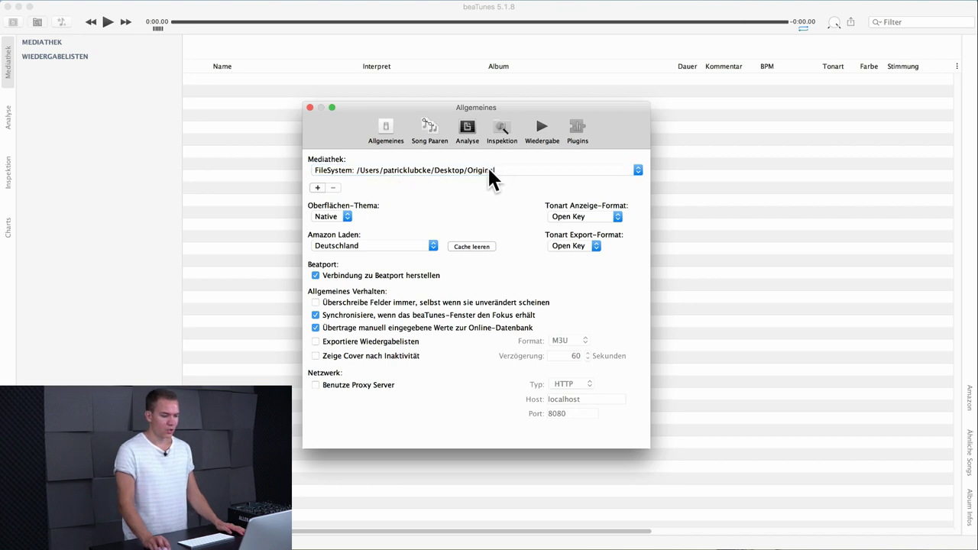
{"action": "left_click", "coordinate": [318, 188]}
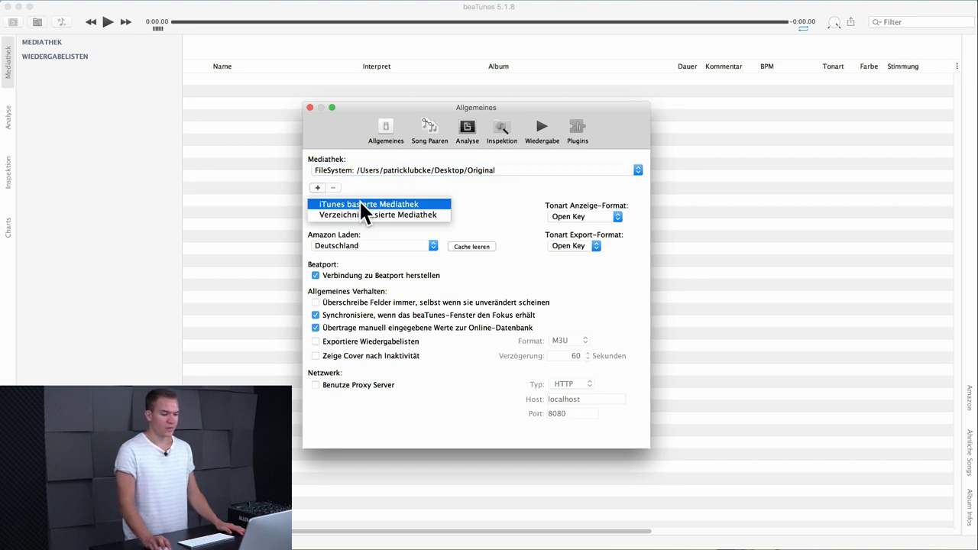
{"action": "left_click", "coordinate": [362, 204]}
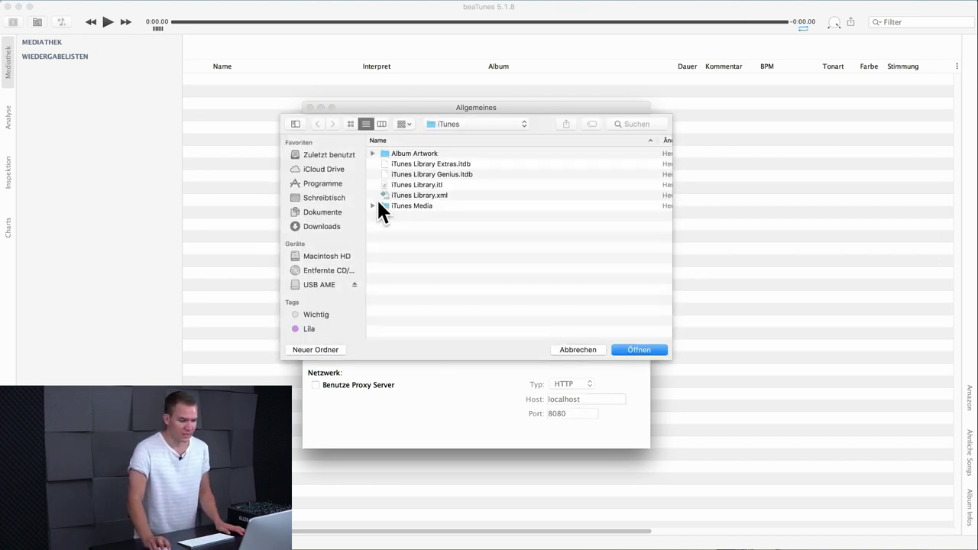
{"action": "left_click", "coordinate": [415, 192]}
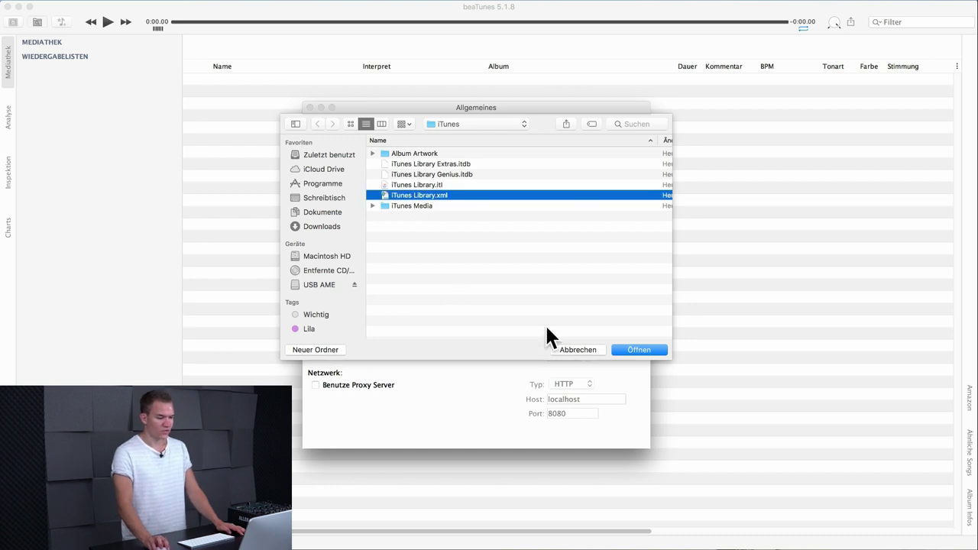
{"action": "left_click", "coordinate": [631, 349]}
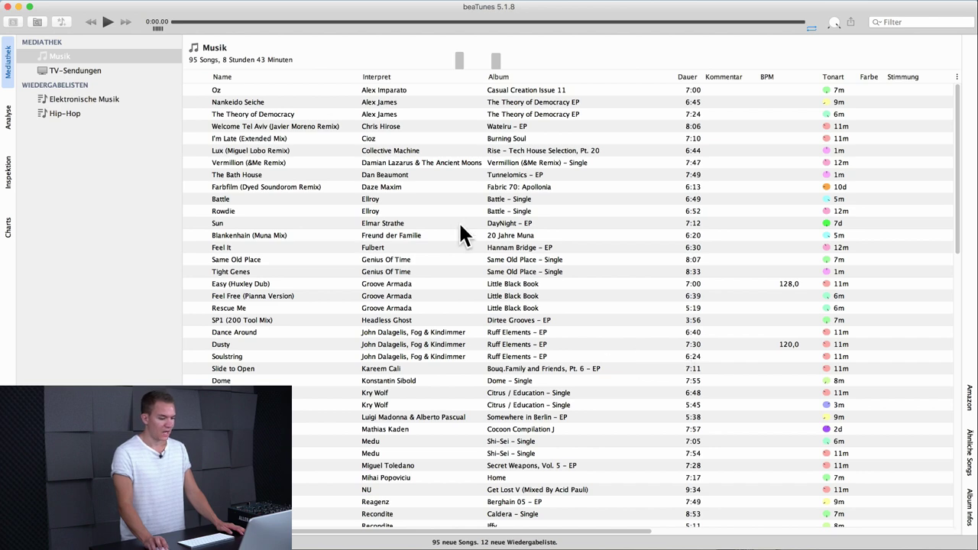
{"action": "scroll", "coordinate": [467, 229], "scroll_direction": "down", "scroll_amount": 10}
{"action": "scroll", "coordinate": [470, 231], "scroll_direction": "up", "scroll_amount": 10}
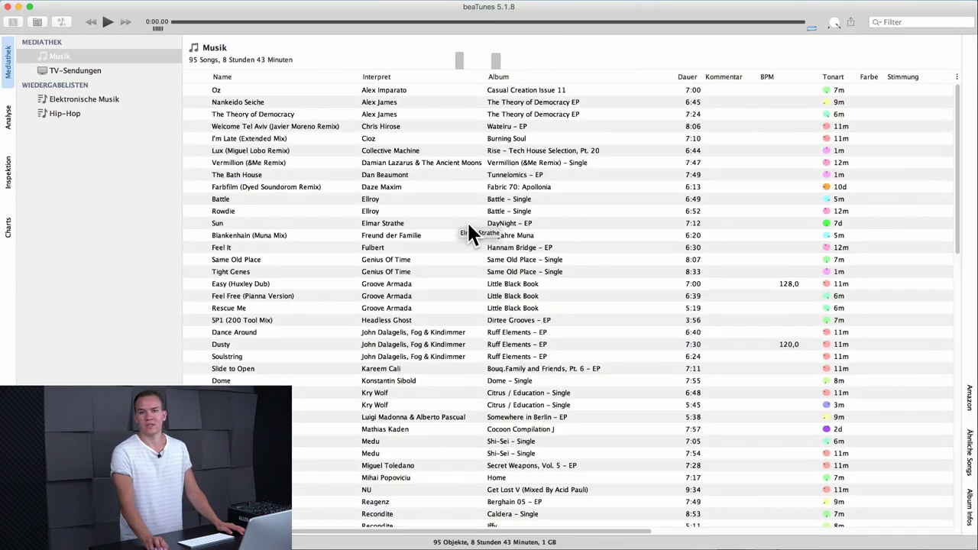
{"action": "left_click", "coordinate": [107, 153]}
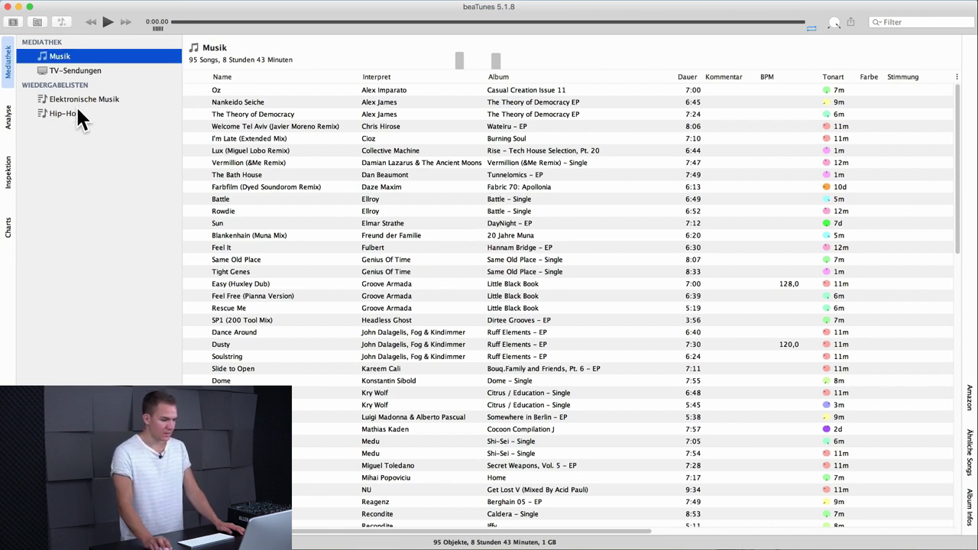
Add a directory-based library from the beaTunes folder on the desktop and look through its songs.
{"action": "key", "text": "super+comma"}
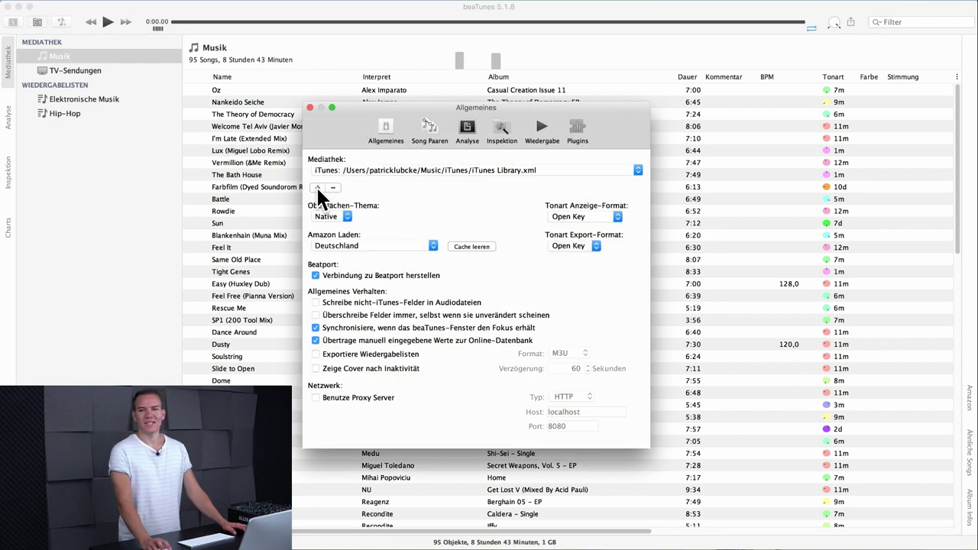
{"action": "left_click", "coordinate": [317, 188]}
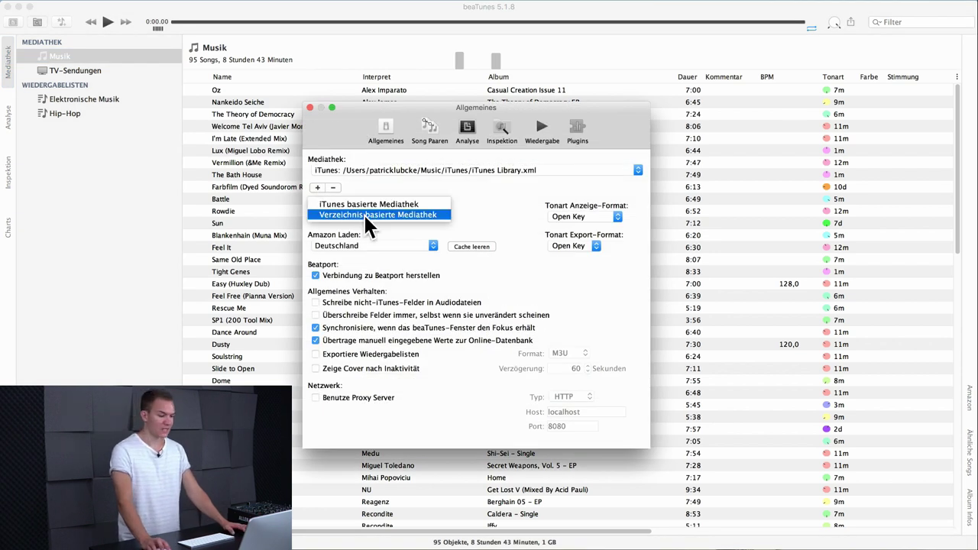
{"action": "left_click", "coordinate": [363, 215]}
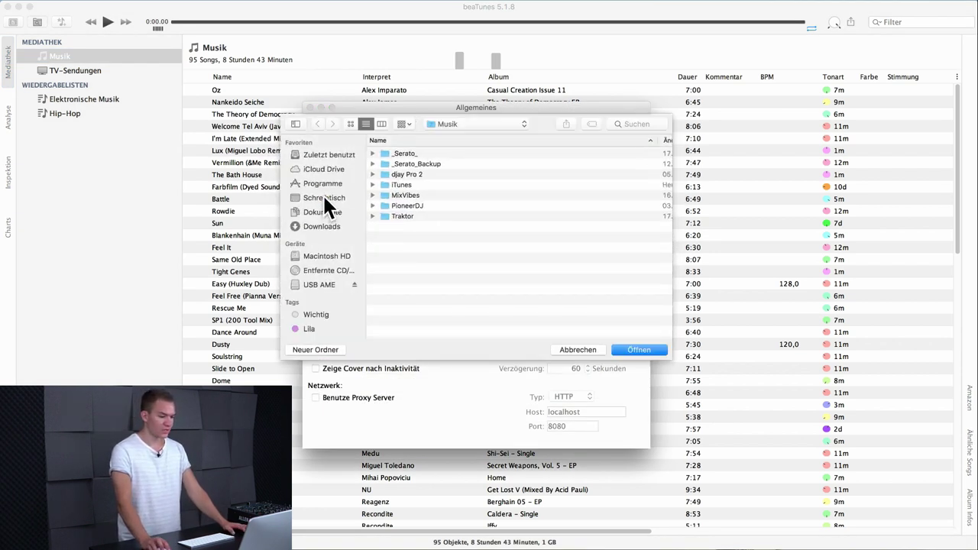
{"action": "left_click", "coordinate": [325, 199]}
{"action": "double_click", "coordinate": [414, 174]}
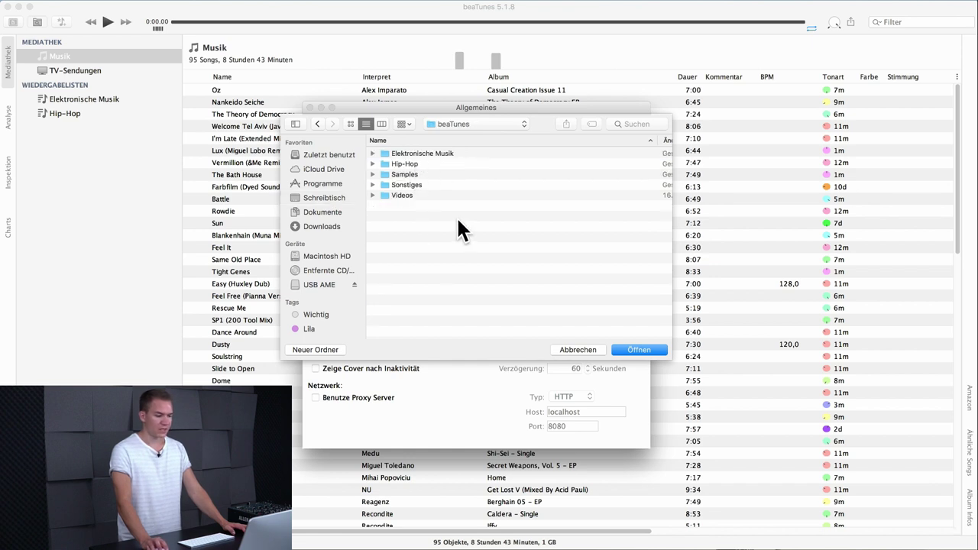
{"action": "left_click", "coordinate": [628, 347]}
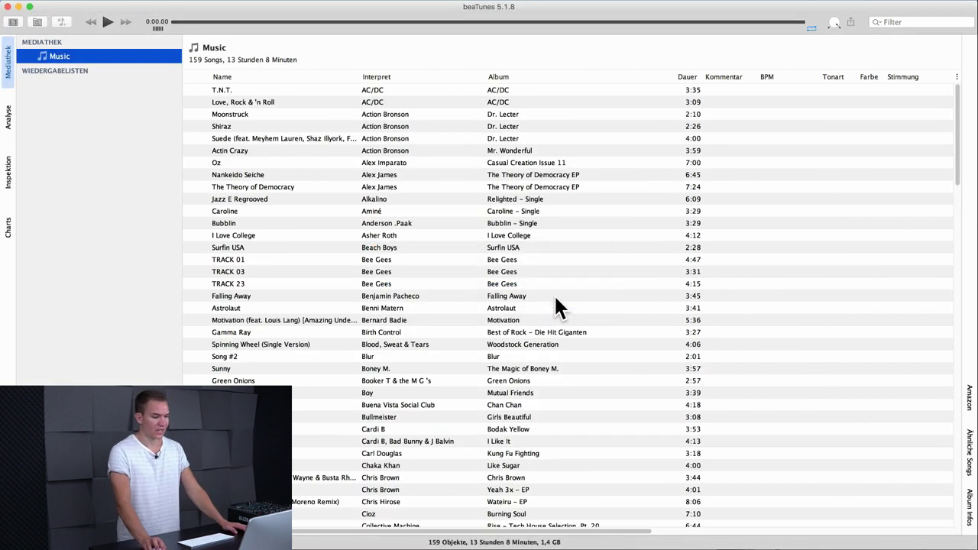
{"action": "scroll", "coordinate": [469, 290], "scroll_direction": "down", "scroll_amount": 10}
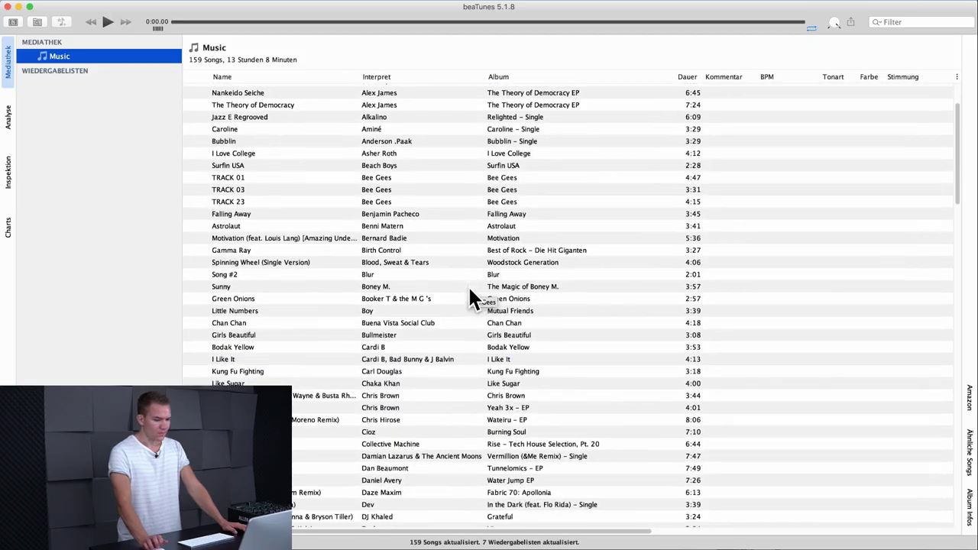
{"action": "scroll", "coordinate": [469, 298], "scroll_direction": "down", "scroll_amount": 20}
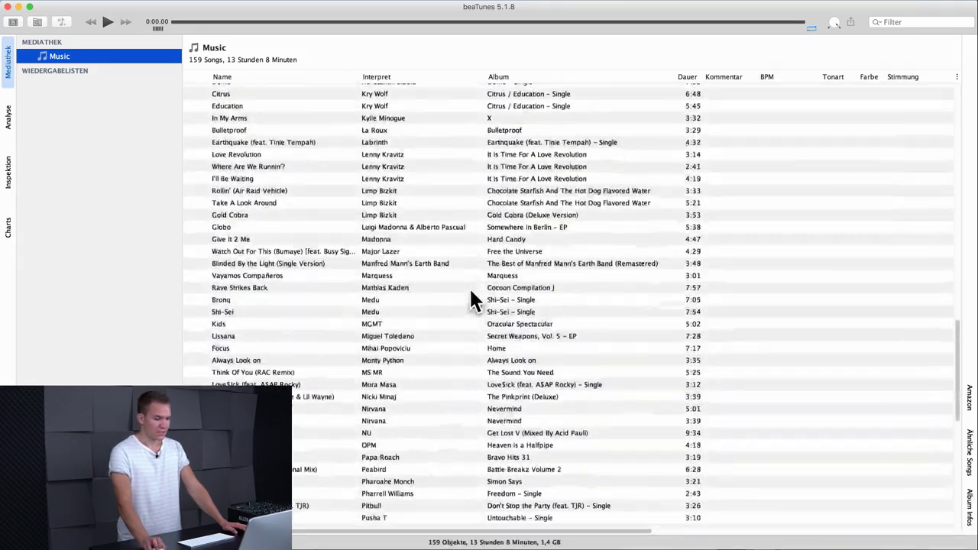
{"action": "scroll", "coordinate": [469, 298], "scroll_direction": "up", "scroll_amount": 15}
{"action": "scroll", "coordinate": [469, 286], "scroll_direction": "up", "scroll_amount": 20}
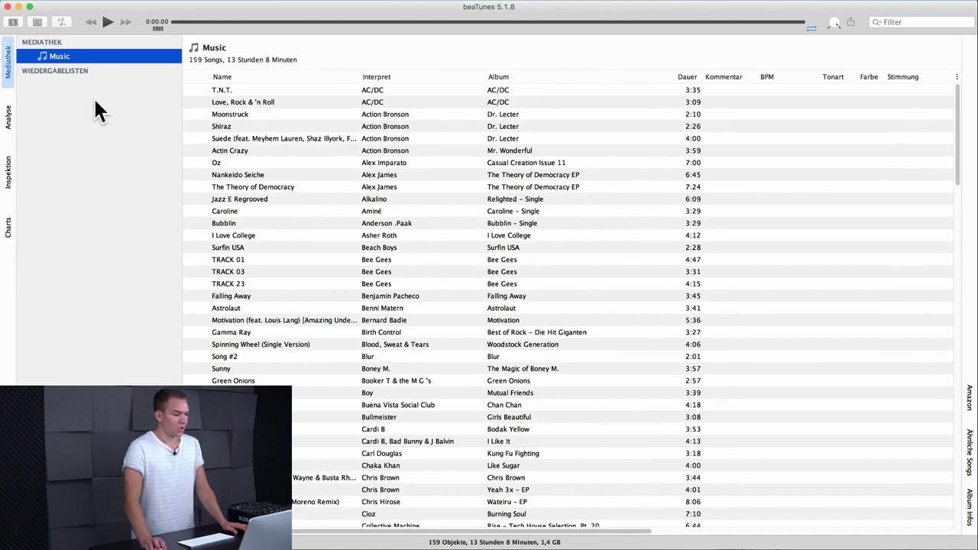
Glance at the Analyse view and examine the actions and Öffne in services offered for all songs in Music.
{"action": "left_click", "coordinate": [9, 119]}
{"action": "left_click", "coordinate": [9, 67]}
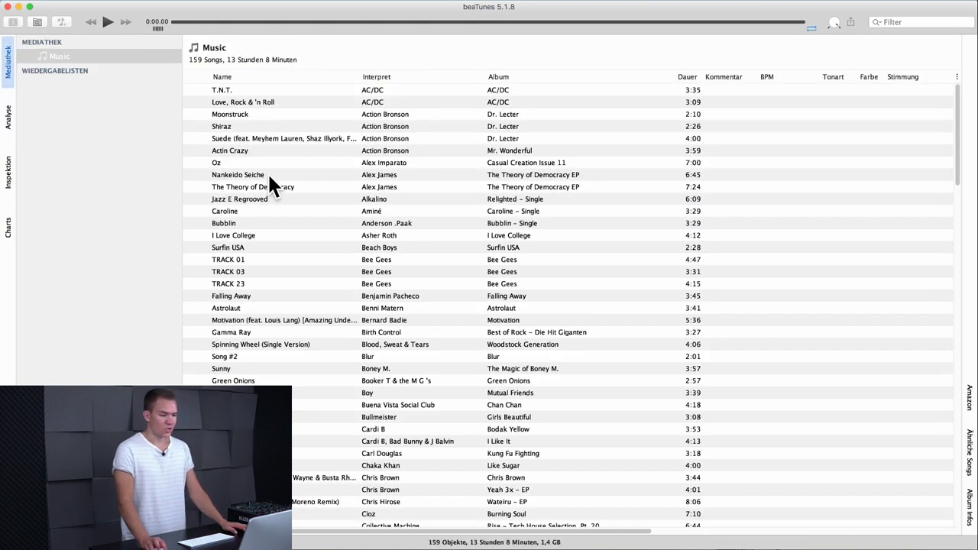
{"action": "left_click", "coordinate": [269, 176]}
{"action": "key", "text": "super+a"}
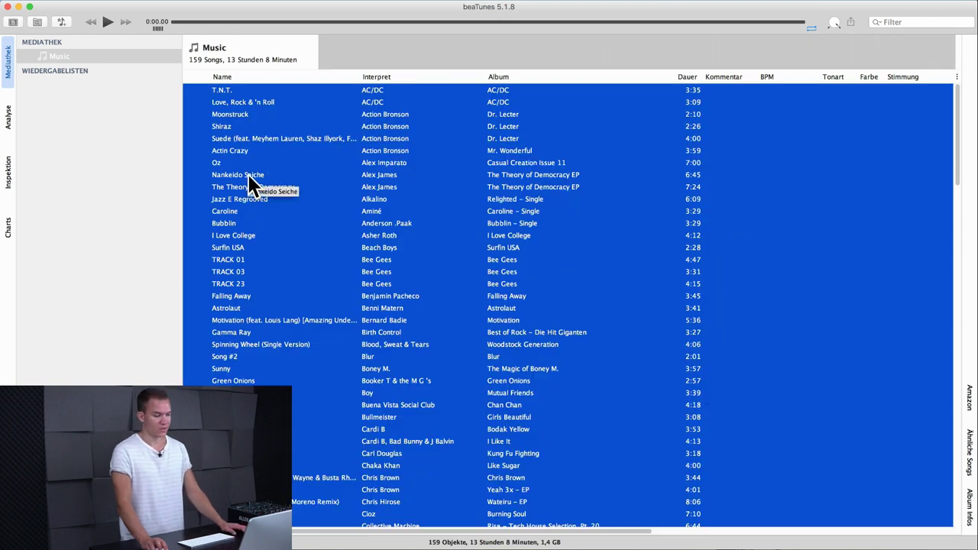
{"action": "right_click", "coordinate": [249, 174]}
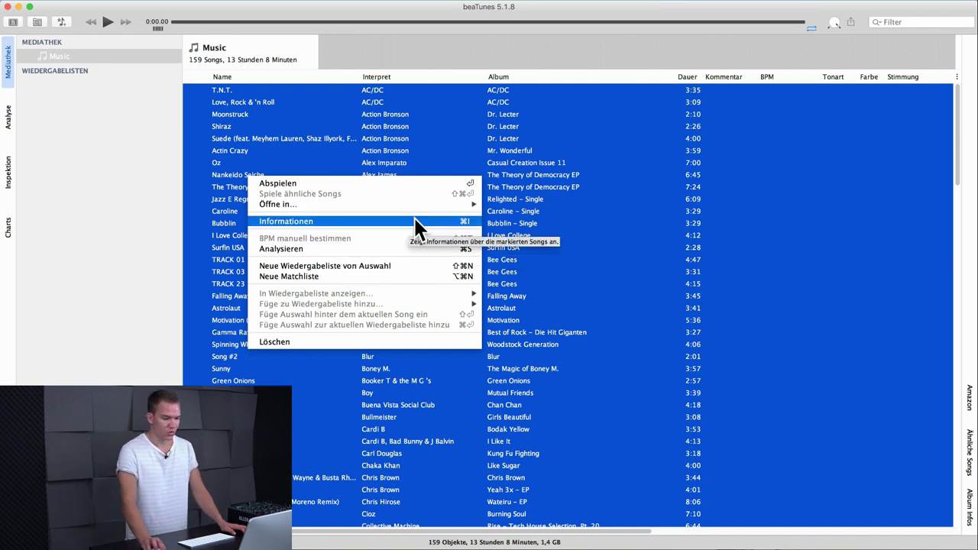
{"action": "mouse_move", "coordinate": [421, 203]}
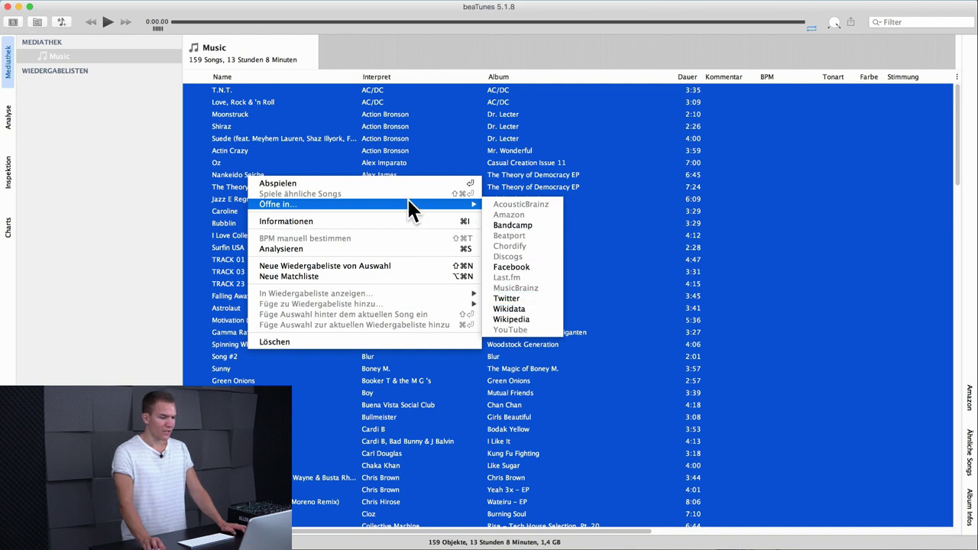
{"action": "left_click", "coordinate": [347, 139]}
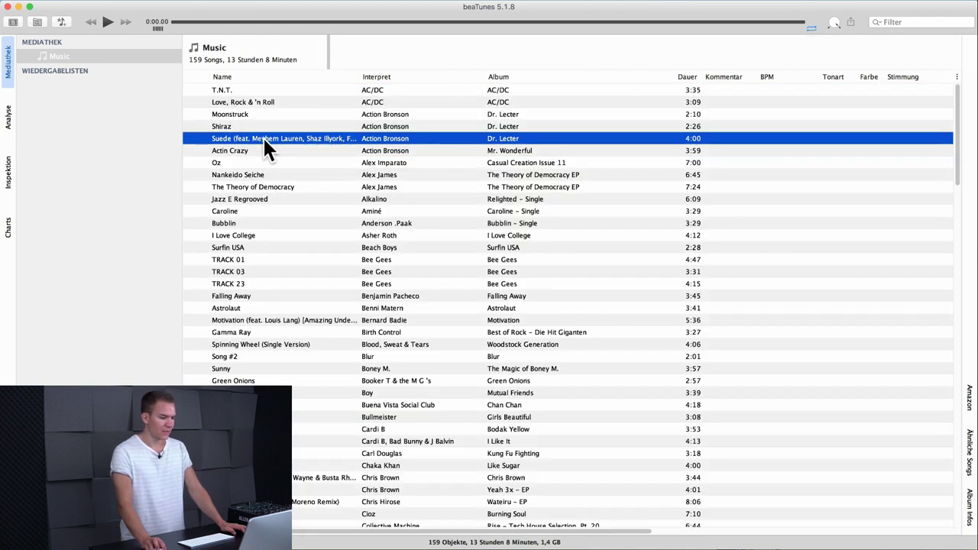
Preview the Action Bronson song Suede from about half a minute in and pause it.
{"action": "left_click", "coordinate": [263, 138]}
{"action": "left_click", "coordinate": [221, 128]}
{"action": "double_click", "coordinate": [220, 138]}
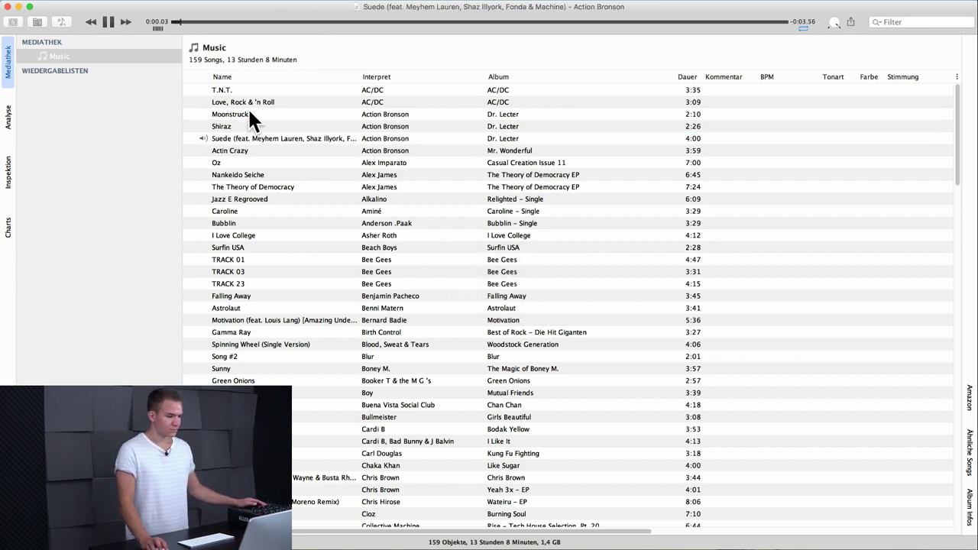
{"action": "left_click", "coordinate": [247, 21]}
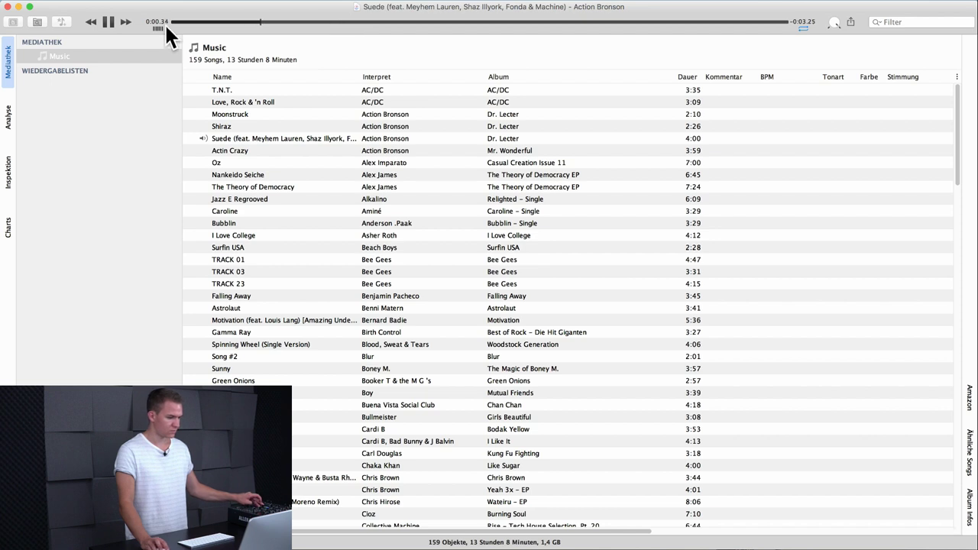
{"action": "left_click", "coordinate": [112, 21]}
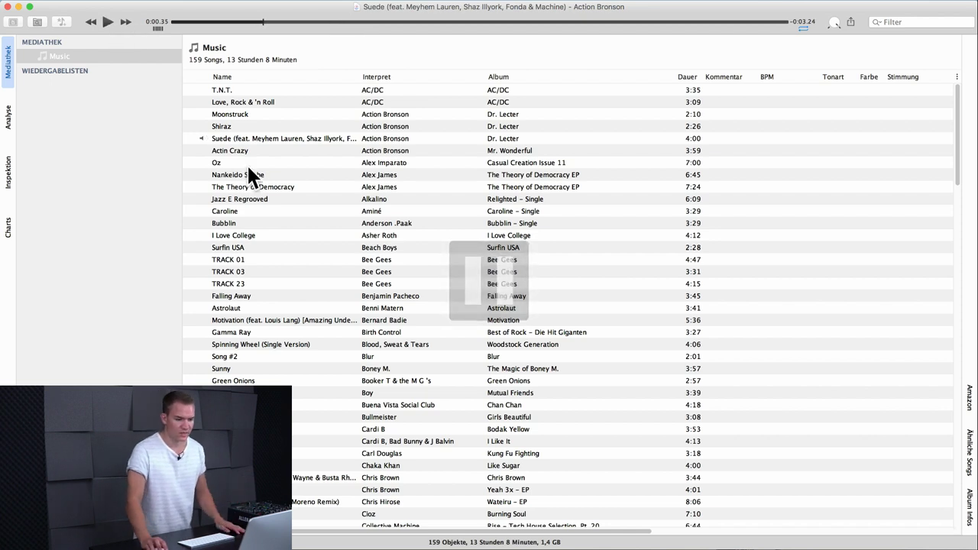
View the information overview of the song Suede and close it without saving changes.
{"action": "right_click", "coordinate": [224, 132]}
{"action": "left_click", "coordinate": [223, 136]}
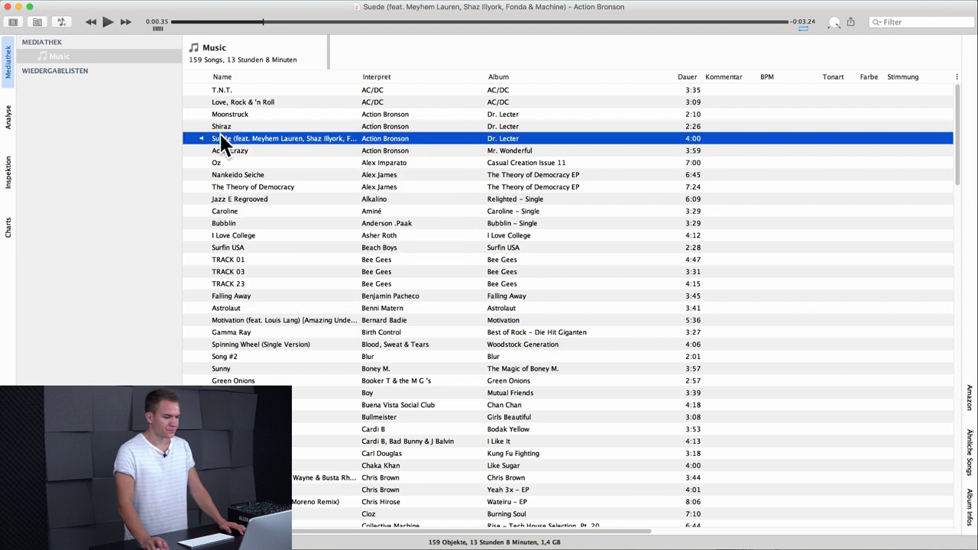
{"action": "right_click", "coordinate": [223, 134]}
{"action": "left_click", "coordinate": [287, 199]}
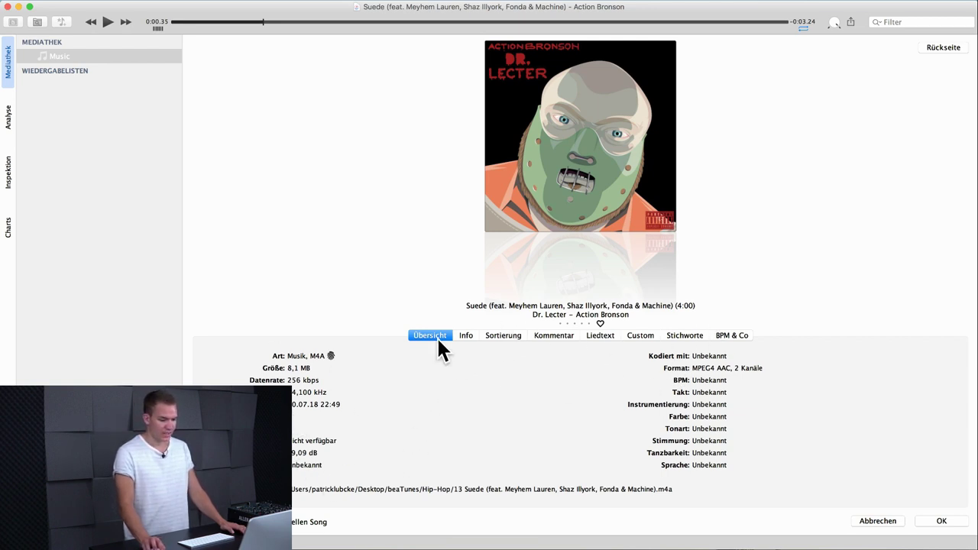
{"action": "left_click", "coordinate": [884, 522]}
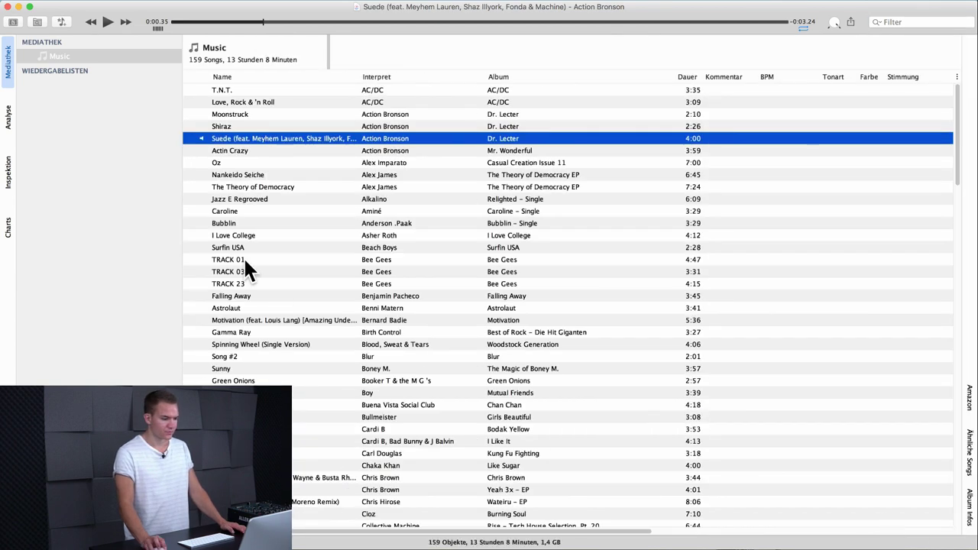
Select all songs in the Music library and open the analysis options for them.
{"action": "right_click", "coordinate": [226, 137]}
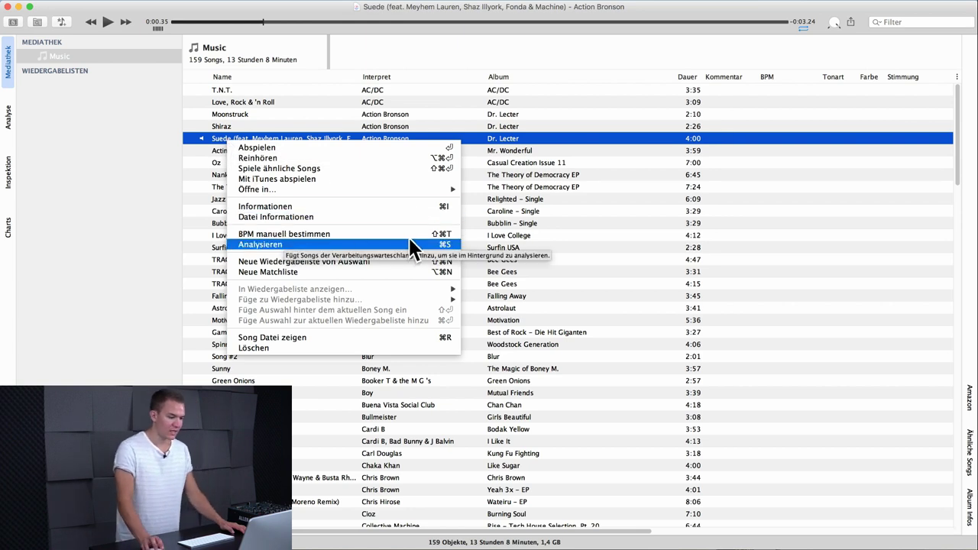
{"action": "left_click", "coordinate": [577, 233]}
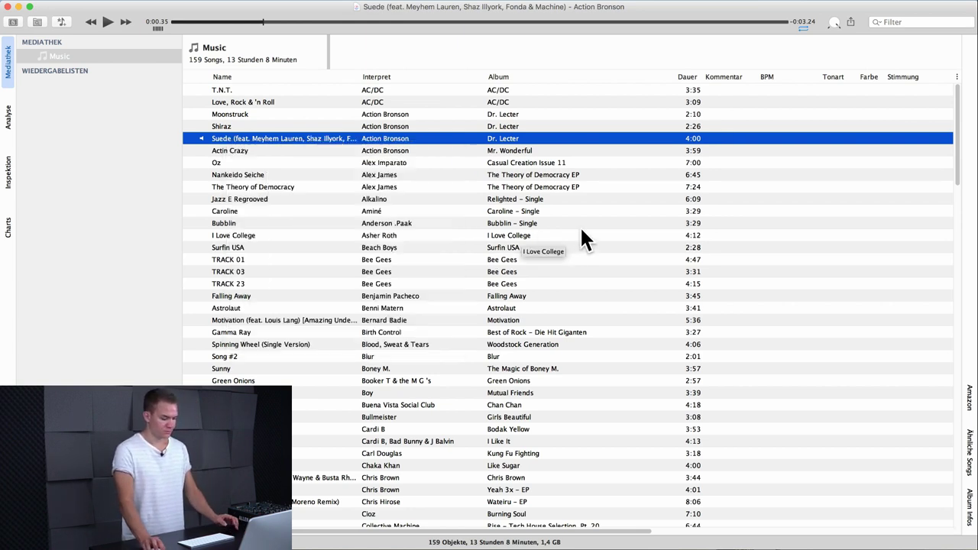
{"action": "left_click", "coordinate": [579, 235]}
{"action": "key", "text": "super+a"}
{"action": "right_click", "coordinate": [223, 225]}
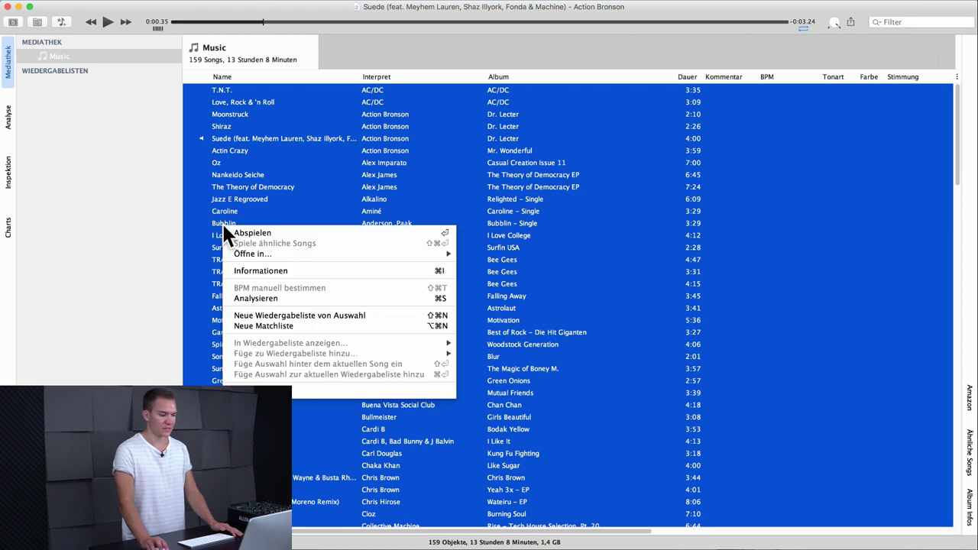
{"action": "left_click", "coordinate": [298, 299]}
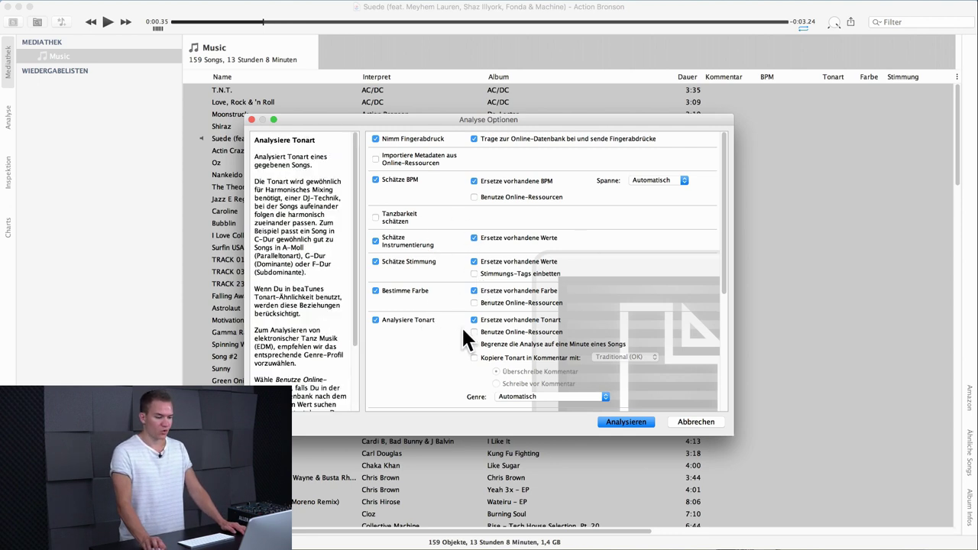
Review the analysis options and their descriptions, including BPM, Stimmung, Farbe, Tonart, lyrics language and Last.fm tags.
{"action": "scroll", "coordinate": [578, 190], "scroll_direction": "down", "scroll_amount": 5}
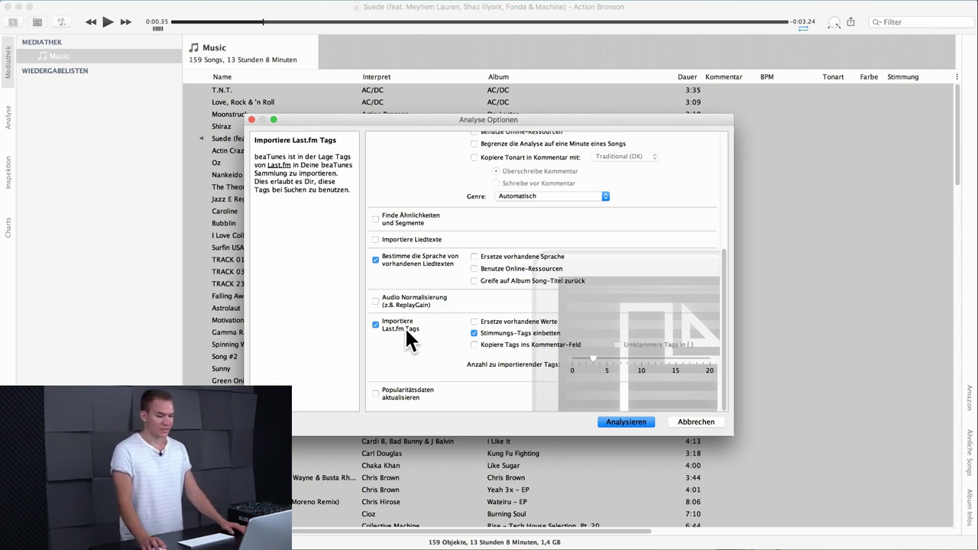
{"action": "scroll", "coordinate": [406, 330], "scroll_direction": "up", "scroll_amount": 10}
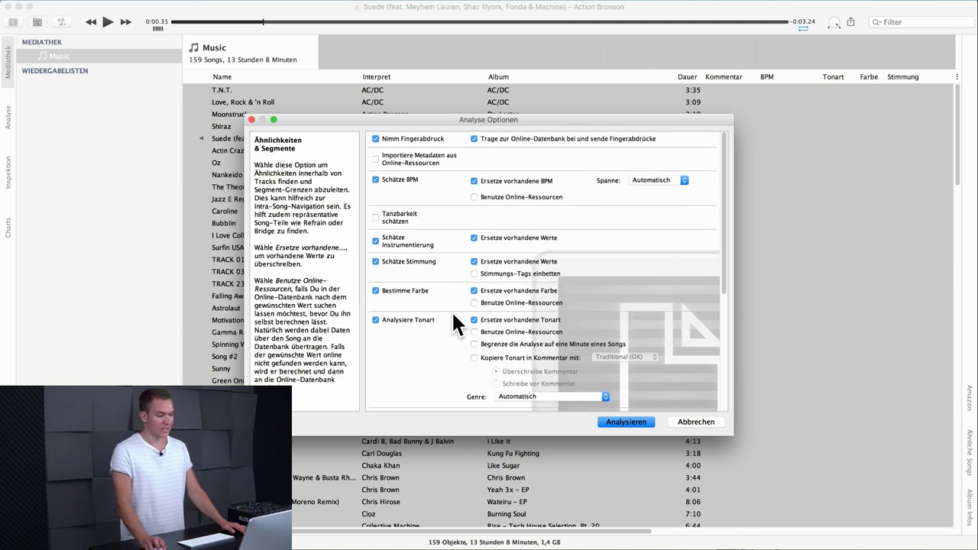
{"action": "mouse_move", "coordinate": [427, 316]}
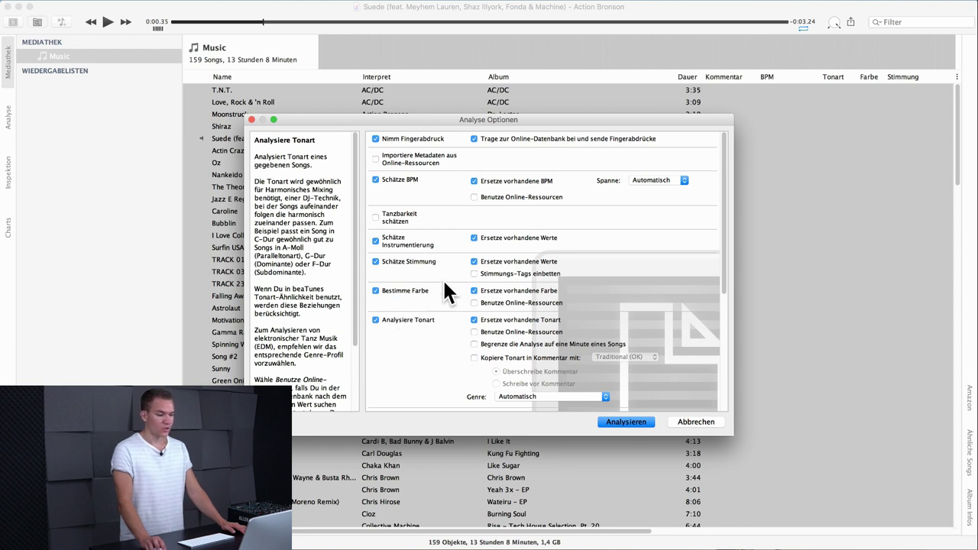
{"action": "mouse_move", "coordinate": [399, 191]}
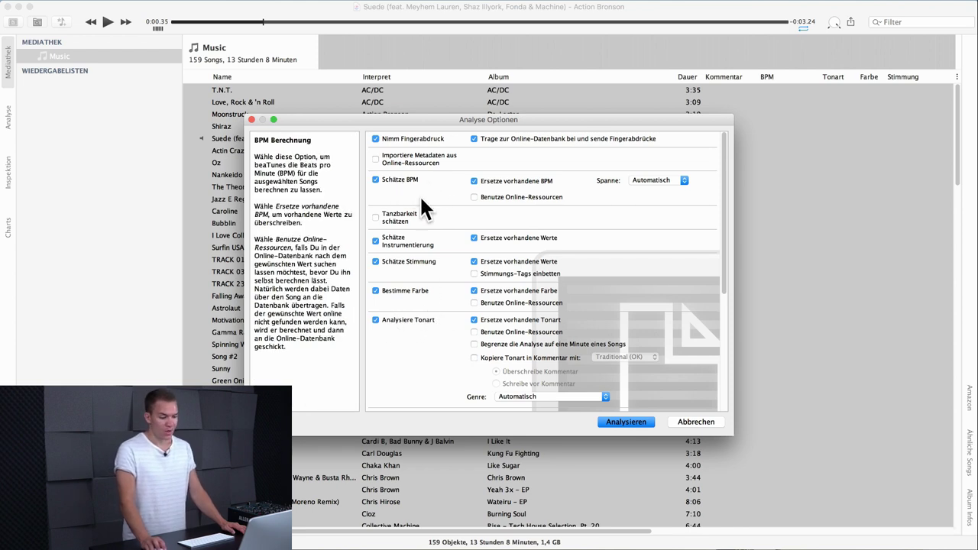
{"action": "mouse_move", "coordinate": [443, 266]}
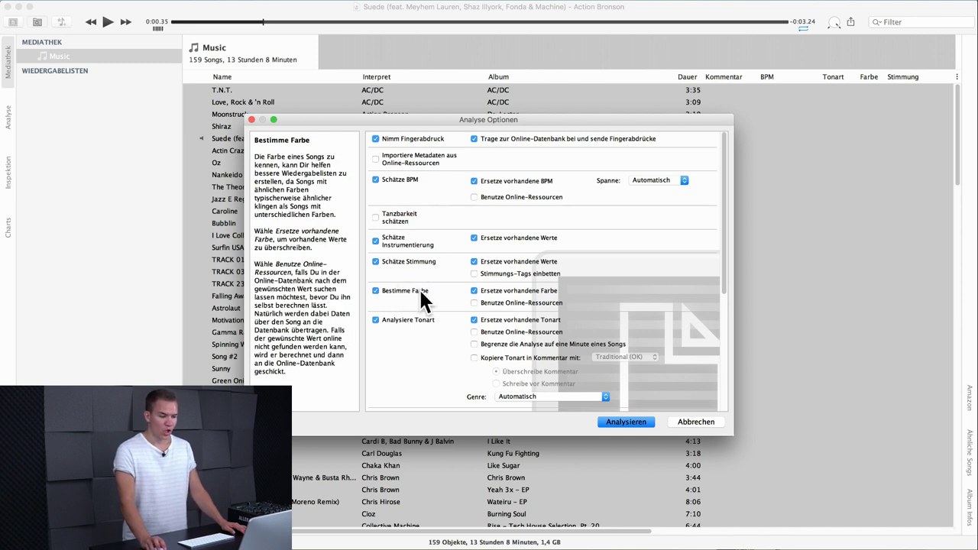
{"action": "mouse_move", "coordinate": [419, 246]}
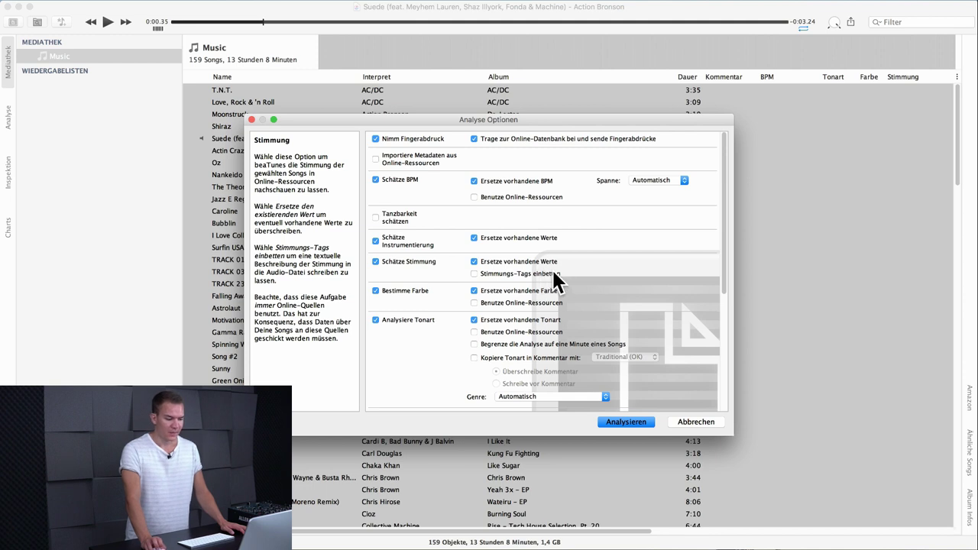
{"action": "mouse_move", "coordinate": [567, 304]}
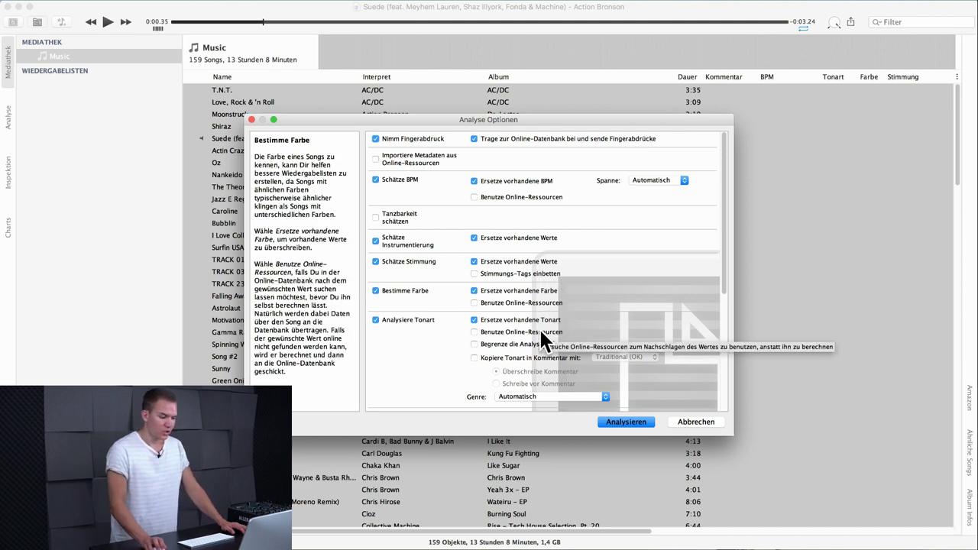
{"action": "scroll", "coordinate": [541, 328], "scroll_direction": "down", "scroll_amount": 2}
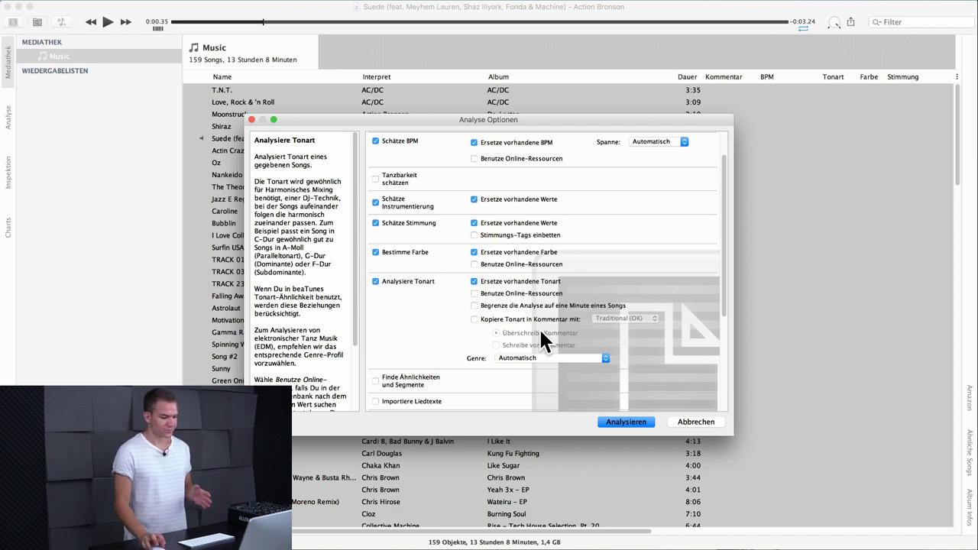
Queue all songs for analysis with the current options and resume processing of the task queue.
{"action": "key", "text": "Return"}
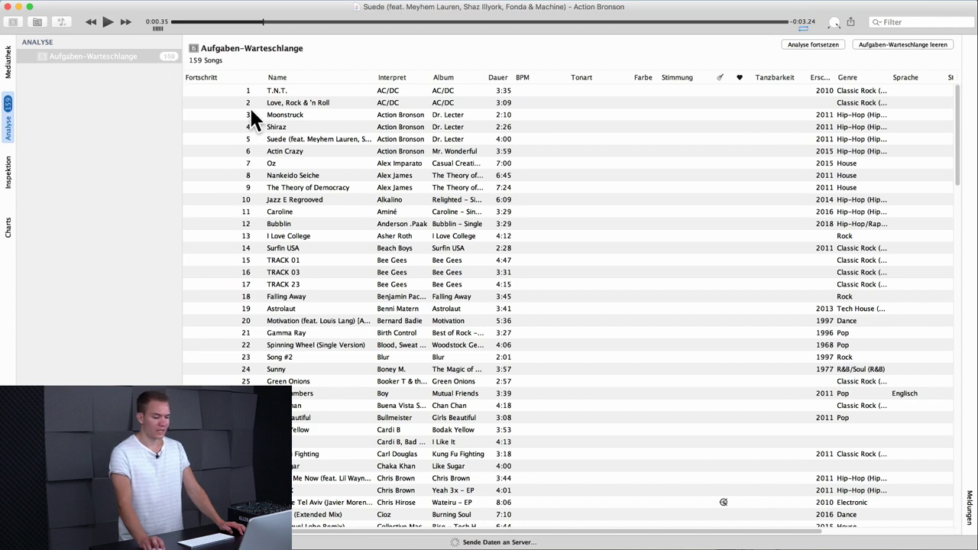
{"action": "left_click", "coordinate": [469, 271]}
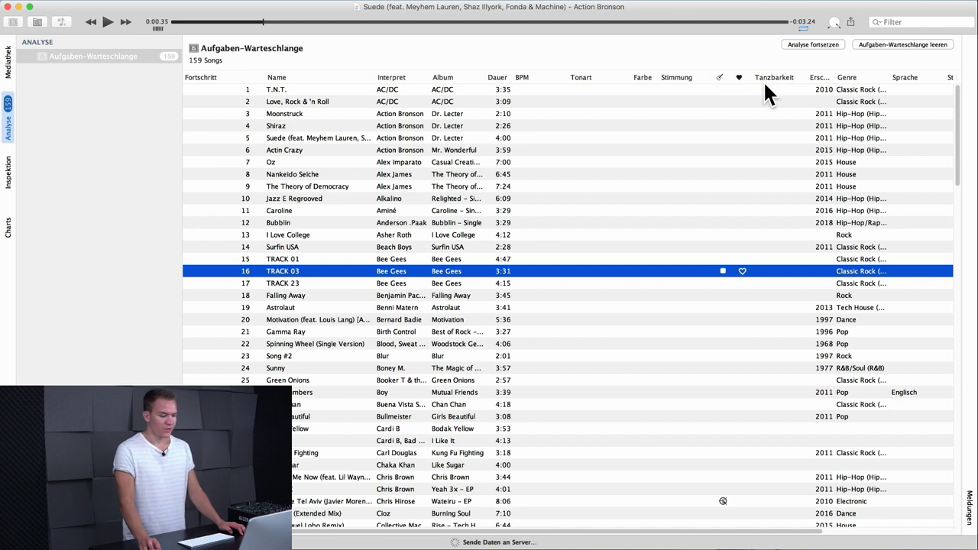
{"action": "left_click", "coordinate": [629, 176]}
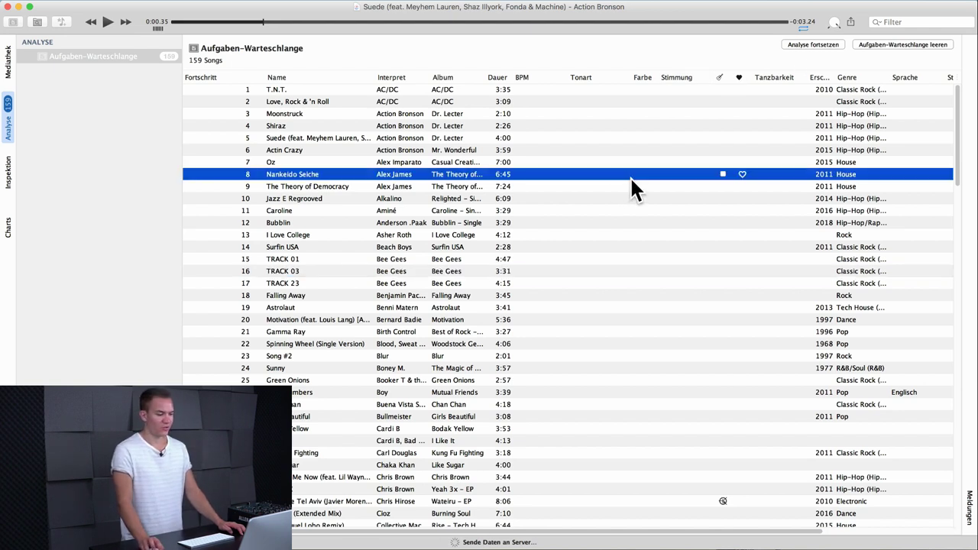
{"action": "left_click", "coordinate": [819, 44]}
{"action": "left_click", "coordinate": [695, 114]}
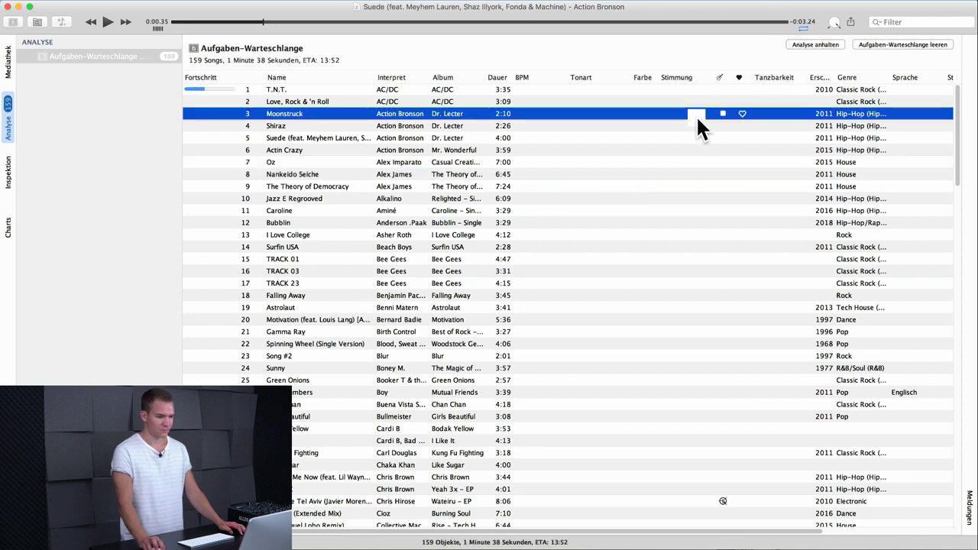
{"action": "key", "text": "Up"}
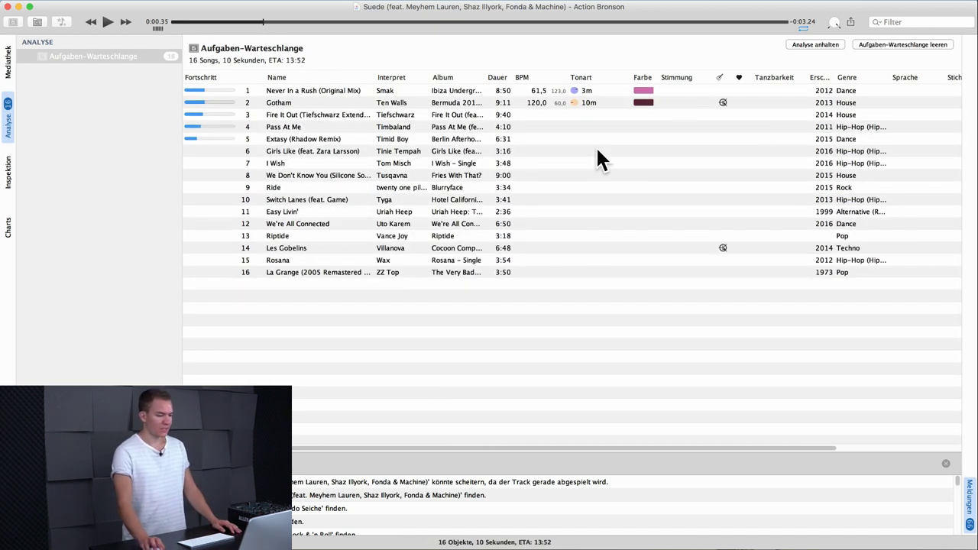
Follow the remaining songs in the analysis queue and look through the Meldungen list.
{"action": "left_click", "coordinate": [455, 192]}
{"action": "mouse_move", "coordinate": [456, 196]}
{"action": "left_mouse_down"}
{"action": "mouse_move", "coordinate": [351, 243]}
{"action": "mouse_move", "coordinate": [283, 219]}
{"action": "left_mouse_up"}
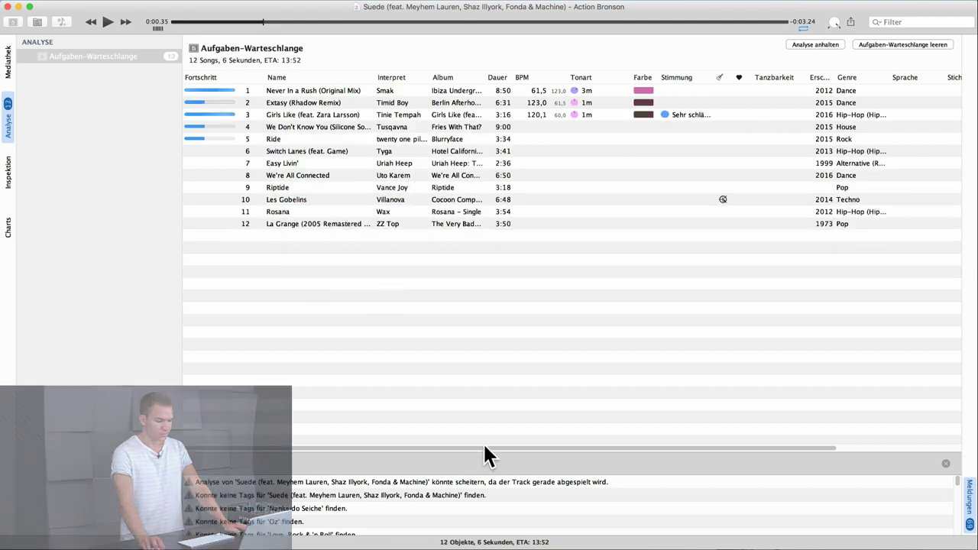
{"action": "scroll", "coordinate": [425, 524], "scroll_direction": "down", "scroll_amount": 5}
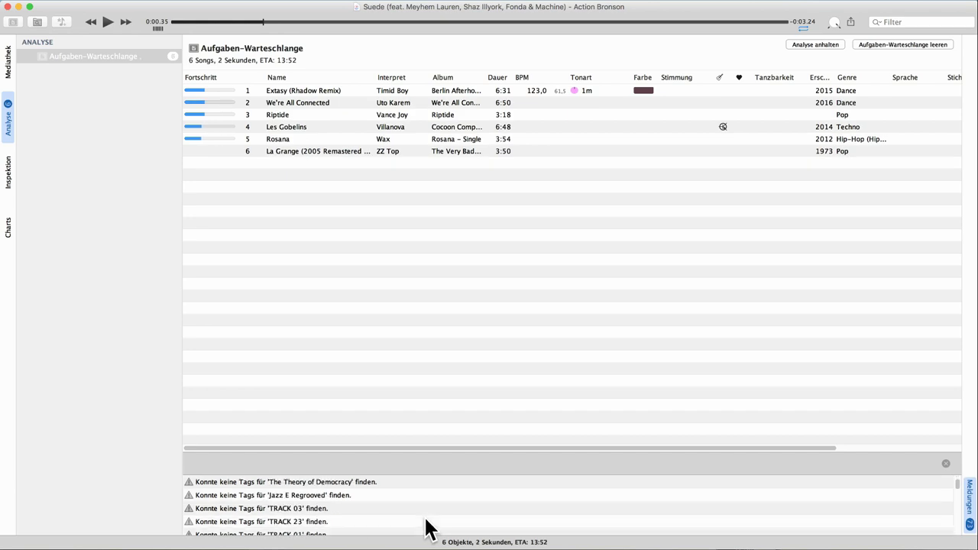
{"action": "scroll", "coordinate": [426, 524], "scroll_direction": "up", "scroll_amount": 5}
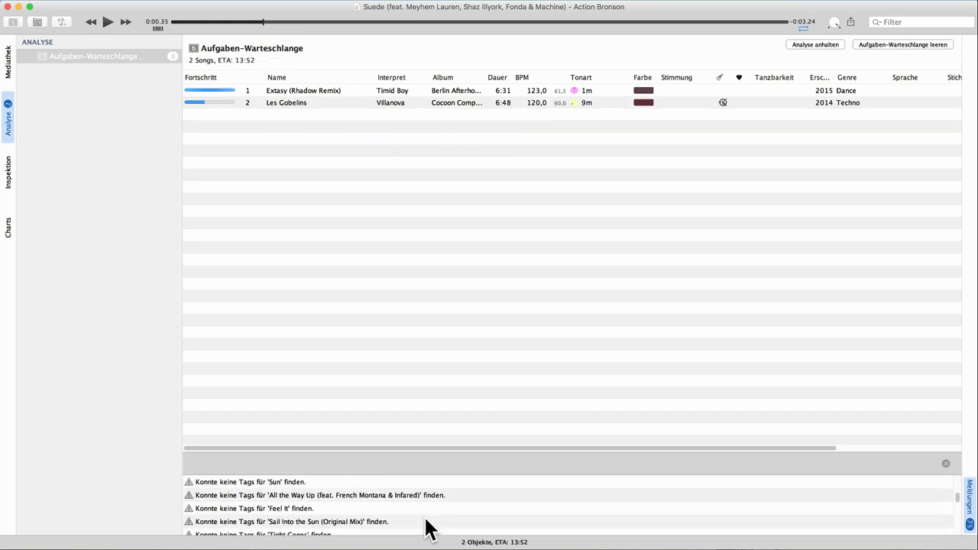
{"action": "scroll", "coordinate": [426, 526], "scroll_direction": "up", "scroll_amount": 5}
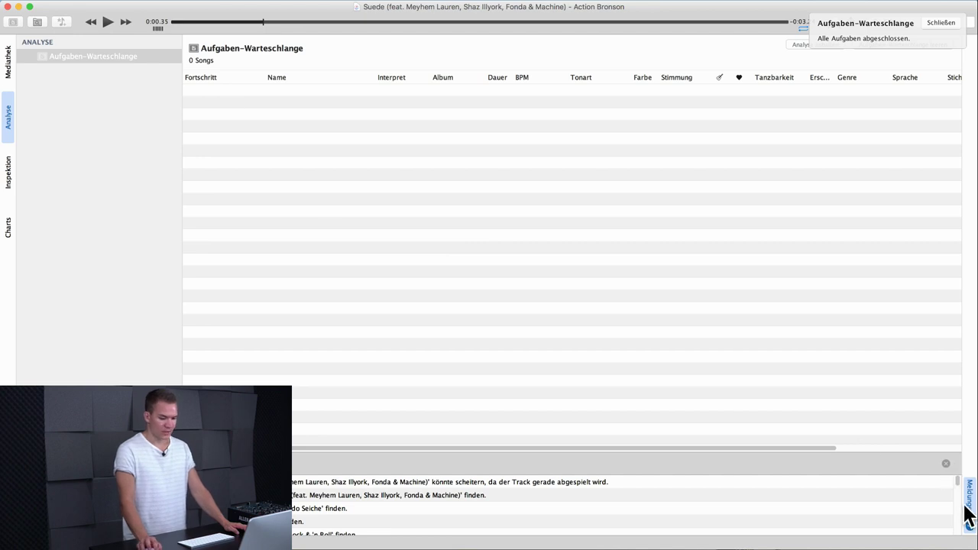
Return to the Music library and narrow the Album column to make room for the analysis columns.
{"action": "left_click", "coordinate": [96, 198]}
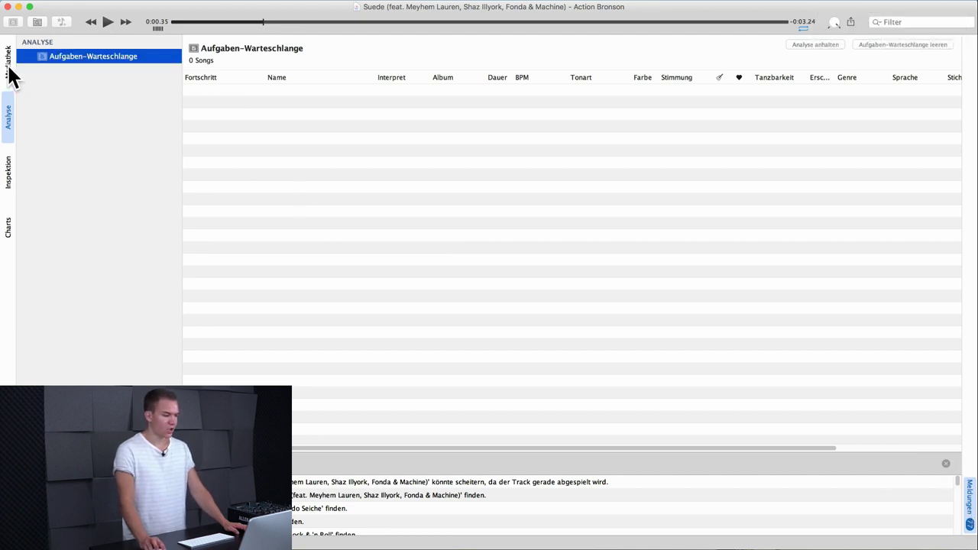
{"action": "left_click", "coordinate": [9, 69]}
{"action": "left_click", "coordinate": [676, 275]}
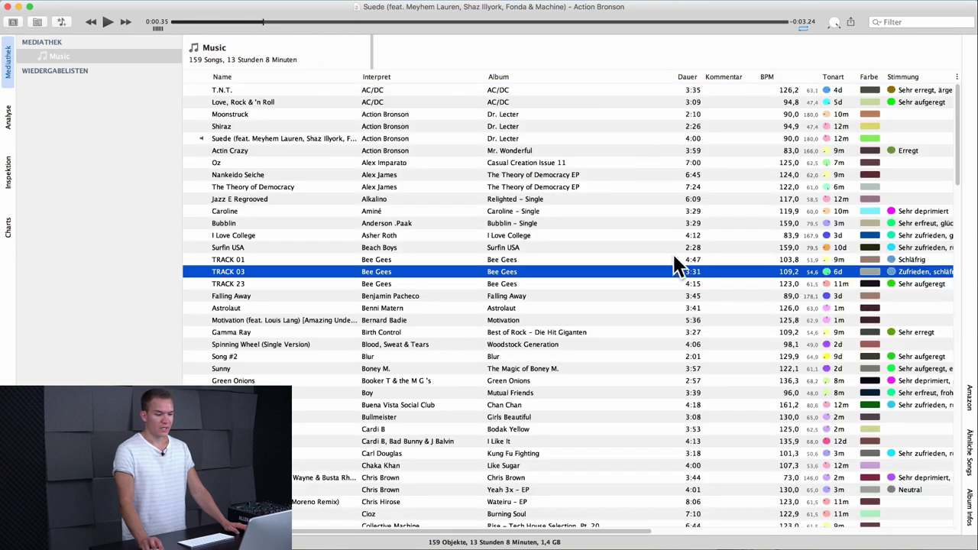
{"action": "left_click_drag", "start_coordinate": [677, 71], "coordinate": [601, 73]}
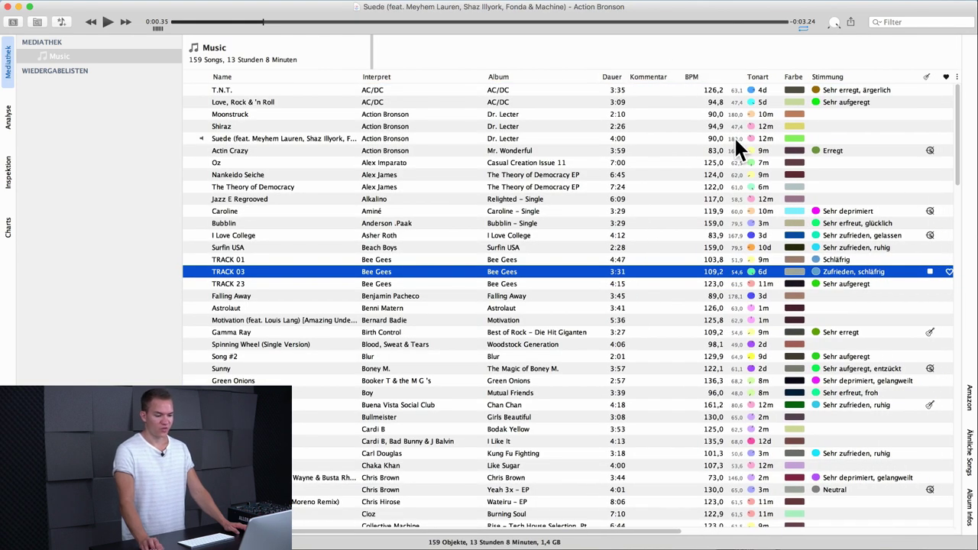
Examine the analysed song properties across the columns, from BPM, Tonart, Farbe and Stimmung to Stichworte.
{"action": "scroll", "coordinate": [735, 145], "scroll_direction": "right", "scroll_amount": 5}
{"action": "scroll", "coordinate": [733, 136], "scroll_direction": "right", "scroll_amount": 15}
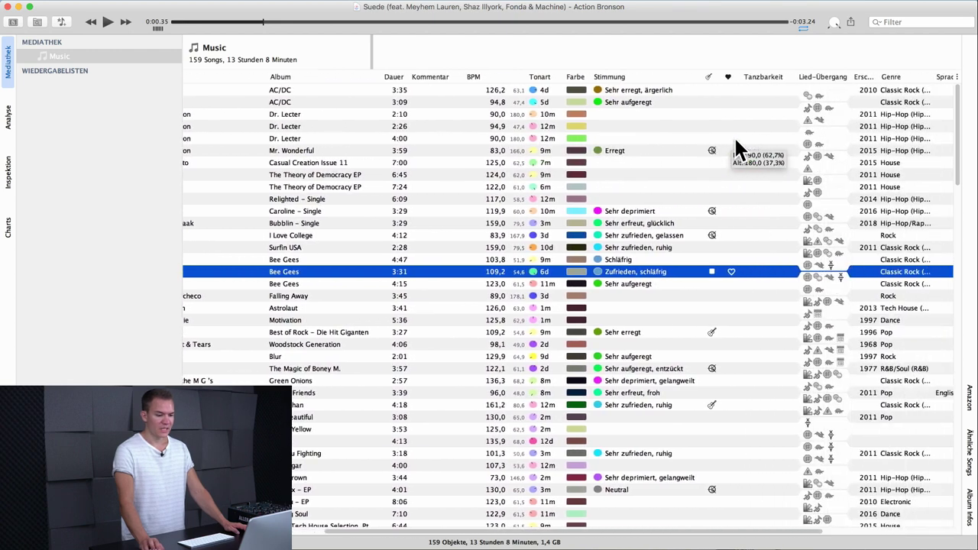
{"action": "scroll", "coordinate": [557, 91], "scroll_direction": "right", "scroll_amount": 2}
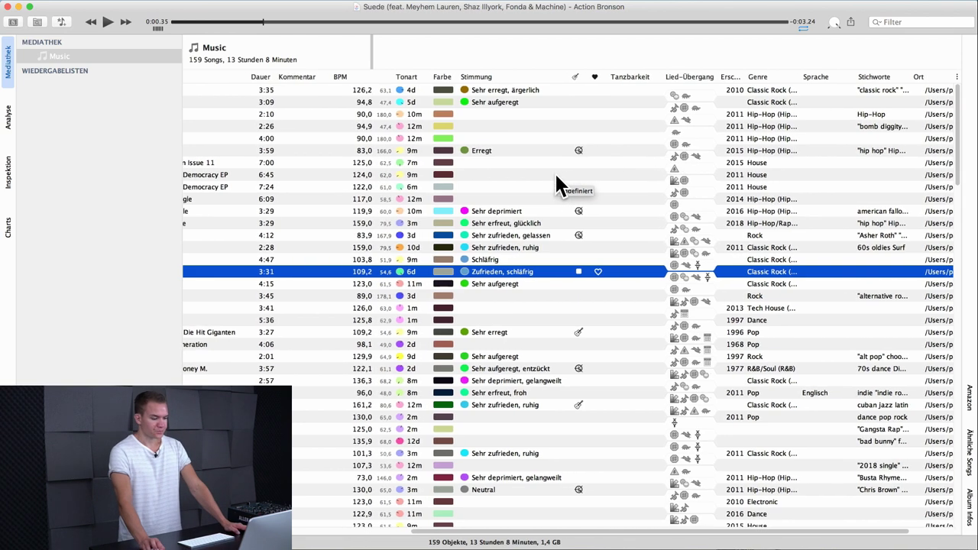
{"action": "scroll", "coordinate": [557, 184], "scroll_direction": "left", "scroll_amount": 15}
{"action": "scroll", "coordinate": [555, 180], "scroll_direction": "left", "scroll_amount": 8}
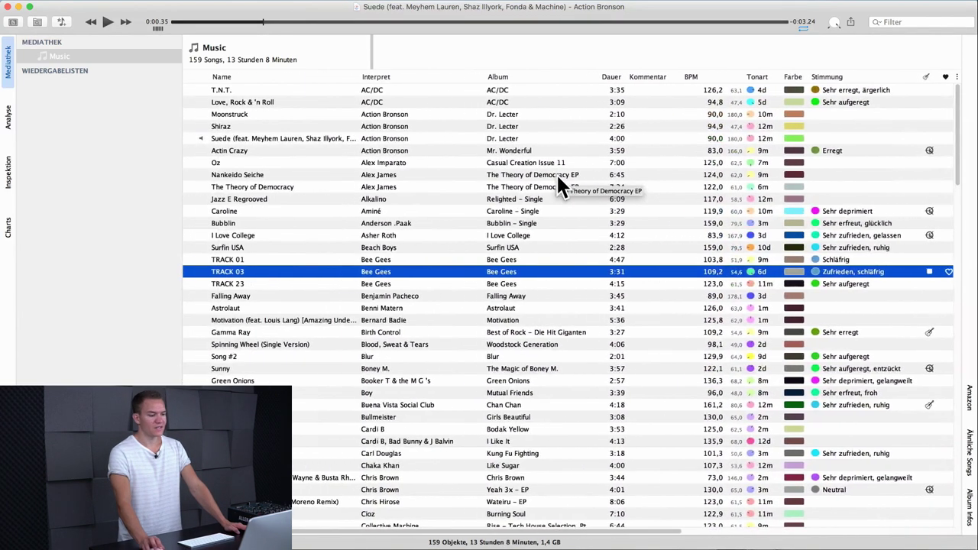
{"action": "left_click", "coordinate": [455, 113]}
{"action": "left_click", "coordinate": [416, 151]}
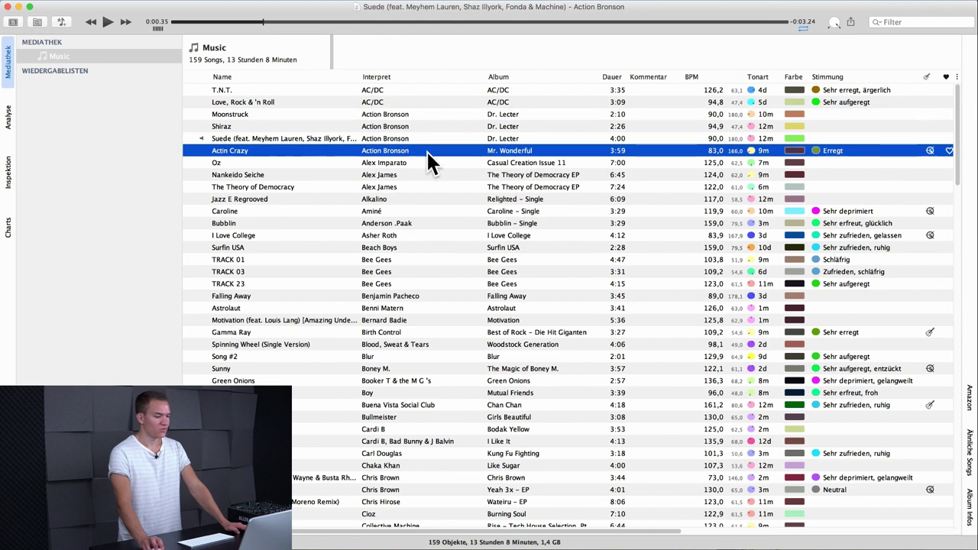
Show the Inspektion view, expand its problem categories and look through the checks for general, spelling, sorting and title problems.
{"action": "left_click", "coordinate": [11, 174]}
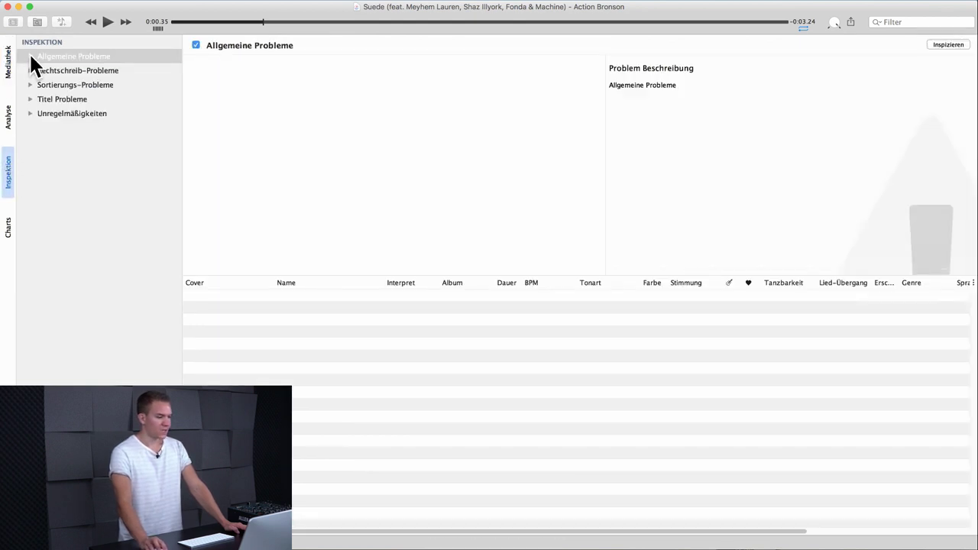
{"action": "left_click", "coordinate": [30, 56]}
{"action": "left_click", "coordinate": [30, 156]}
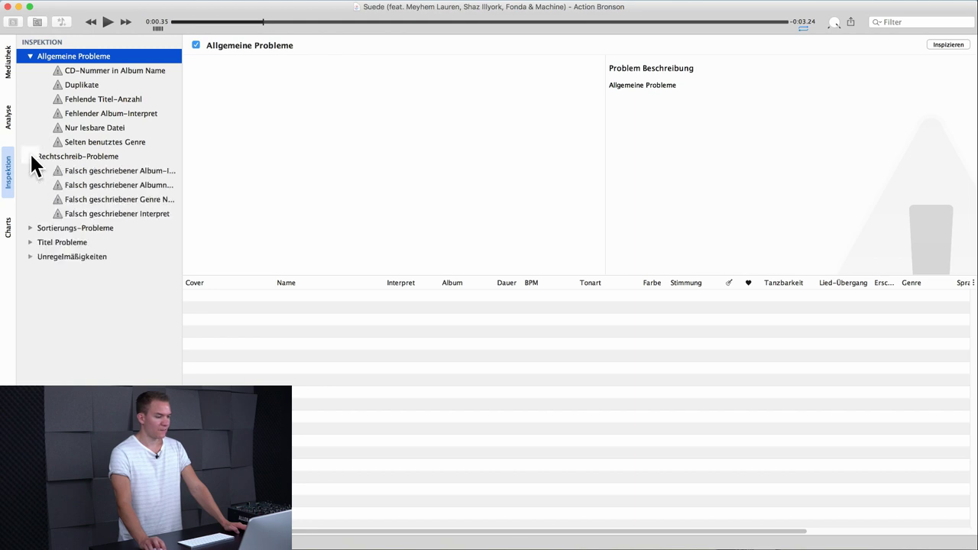
{"action": "left_click", "coordinate": [29, 227]}
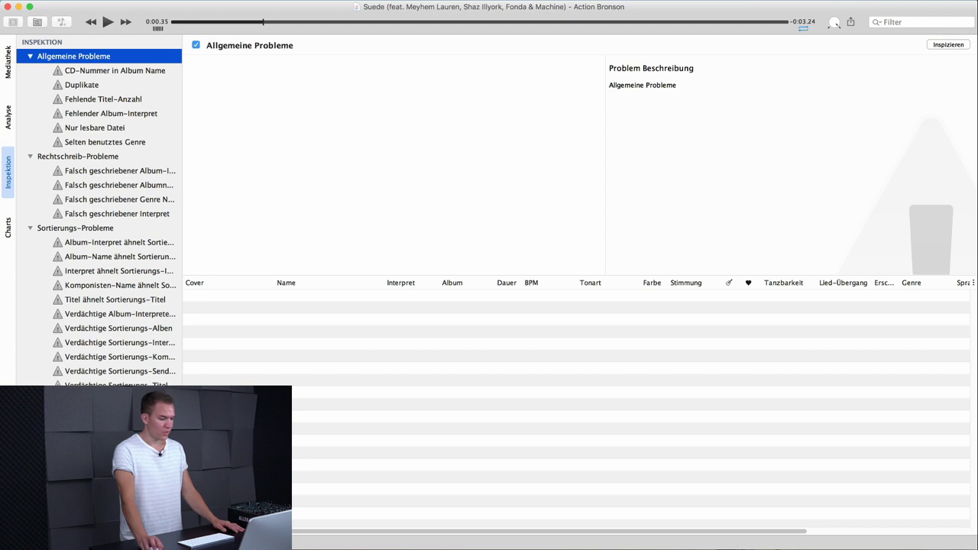
{"action": "scroll", "coordinate": [97, 214], "scroll_direction": "down", "scroll_amount": 3}
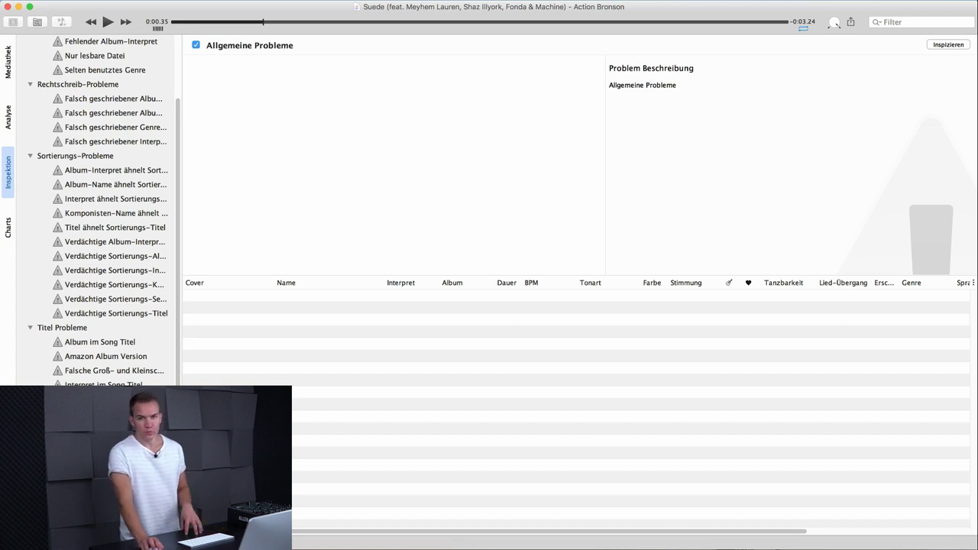
{"action": "scroll", "coordinate": [97, 213], "scroll_direction": "up", "scroll_amount": 3}
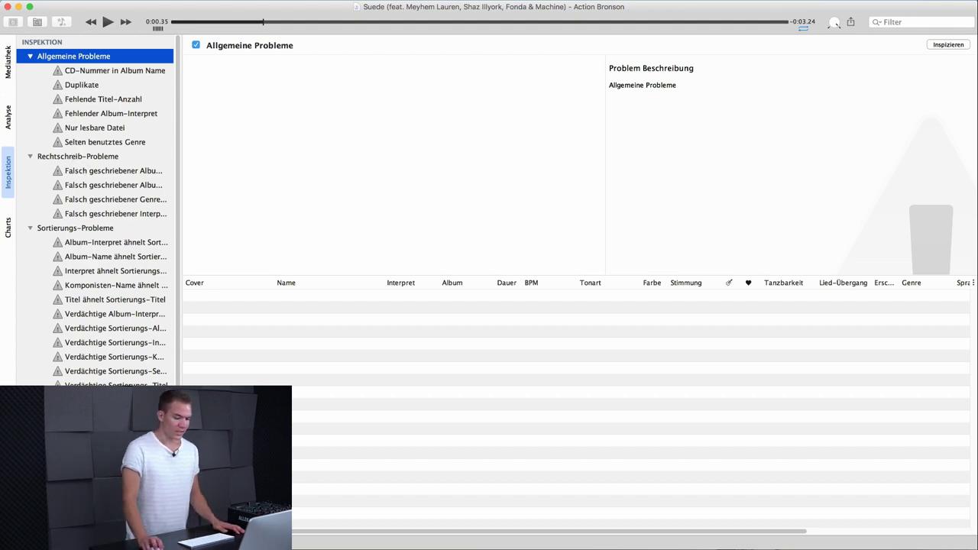
Add the first eight songs of the Elektronische Musik folder, from 01 Battle.m4a to 01 Lissana.m4a, to the Music library.
{"action": "left_click_drag", "start_coordinate": [351, 246], "coordinate": [11, 68]}
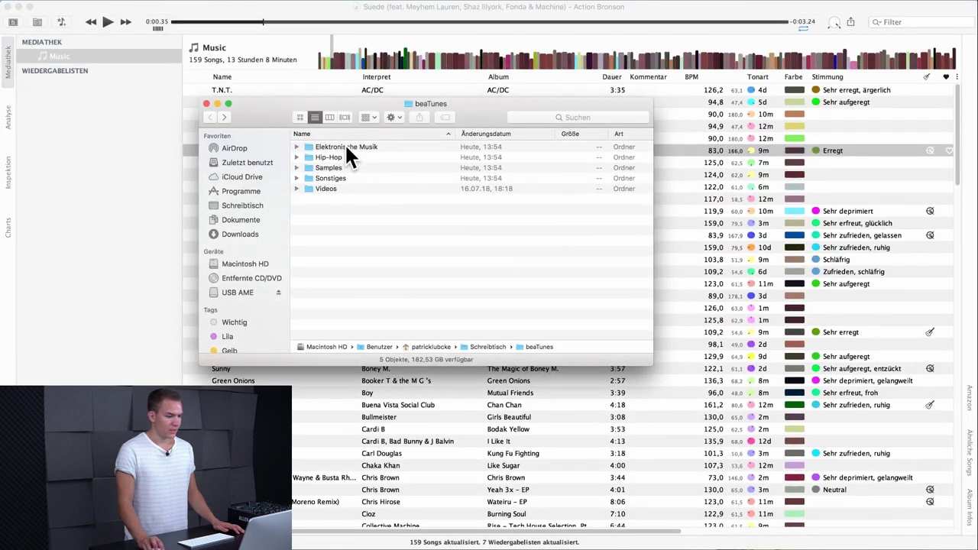
{"action": "left_click_drag", "start_coordinate": [344, 143], "coordinate": [696, 202]}
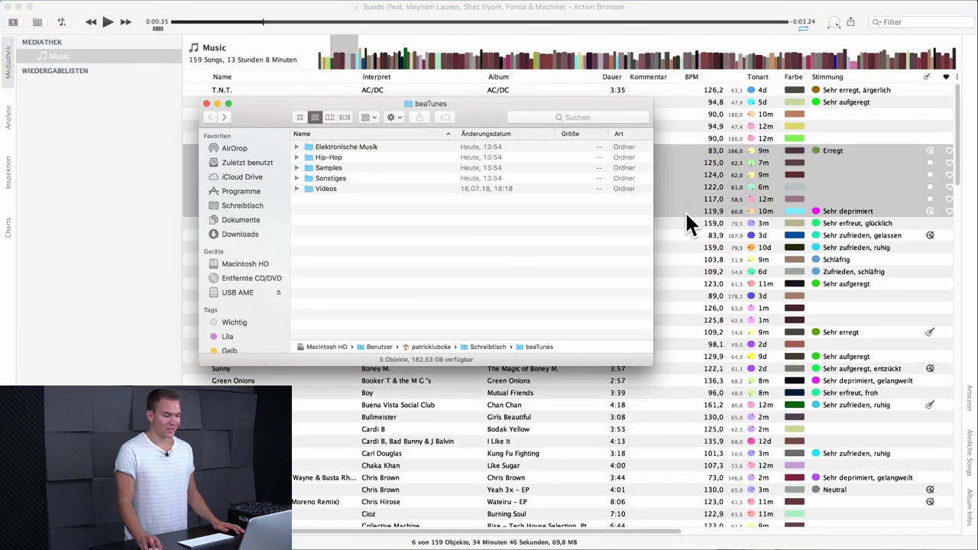
{"action": "left_click_drag", "start_coordinate": [481, 106], "coordinate": [492, 290]}
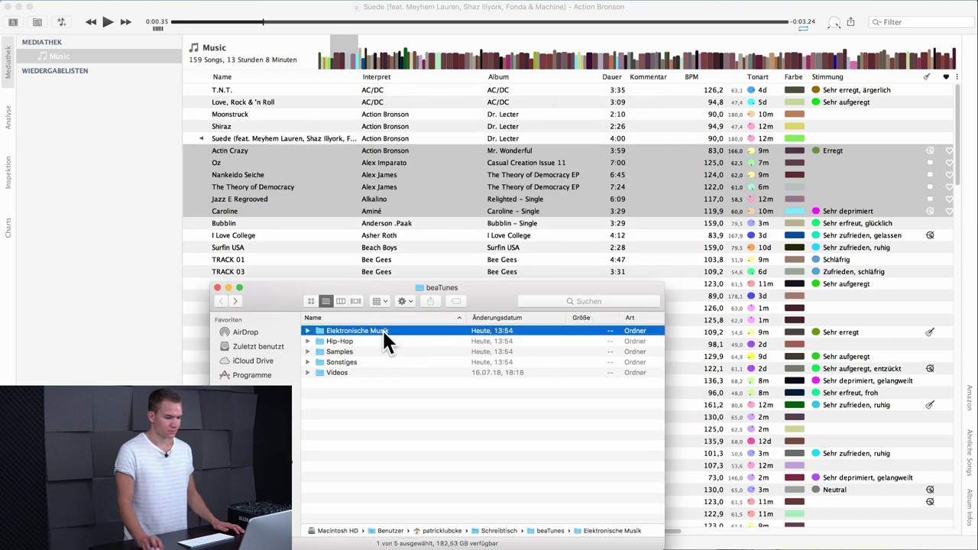
{"action": "double_click", "coordinate": [357, 332]}
{"action": "left_click", "coordinate": [359, 330]}
{"action": "left_click", "coordinate": [347, 402], "text": "shift"}
{"action": "left_click_drag", "start_coordinate": [348, 402], "coordinate": [440, 254]}
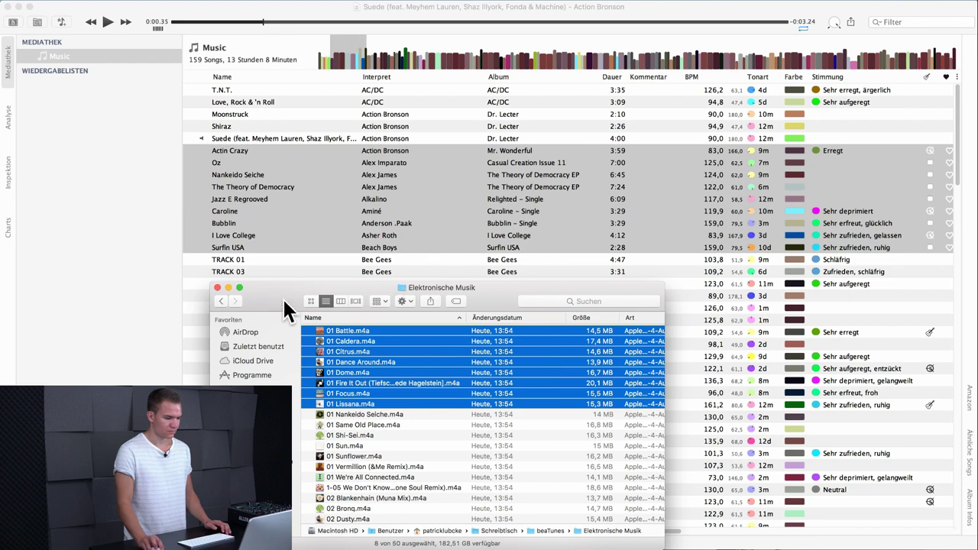
{"action": "left_click_drag", "start_coordinate": [284, 309], "coordinate": [349, 237]}
{"action": "left_click", "coordinate": [283, 298]}
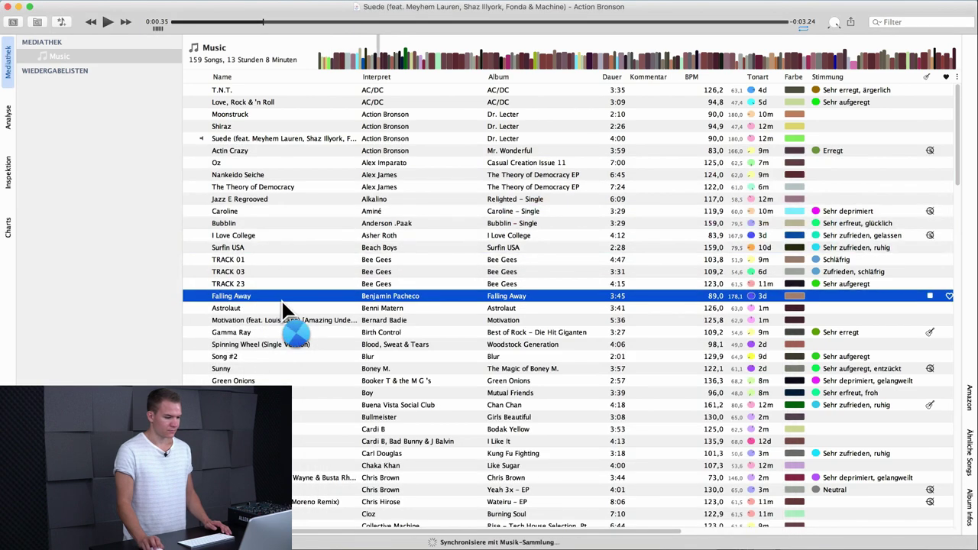
Run an inspection on all songs in the Music library and show the reported Fehlende Titel-Anzahl problems.
{"action": "scroll", "coordinate": [282, 306], "scroll_direction": "down", "scroll_amount": 3}
{"action": "key", "text": "super+a"}
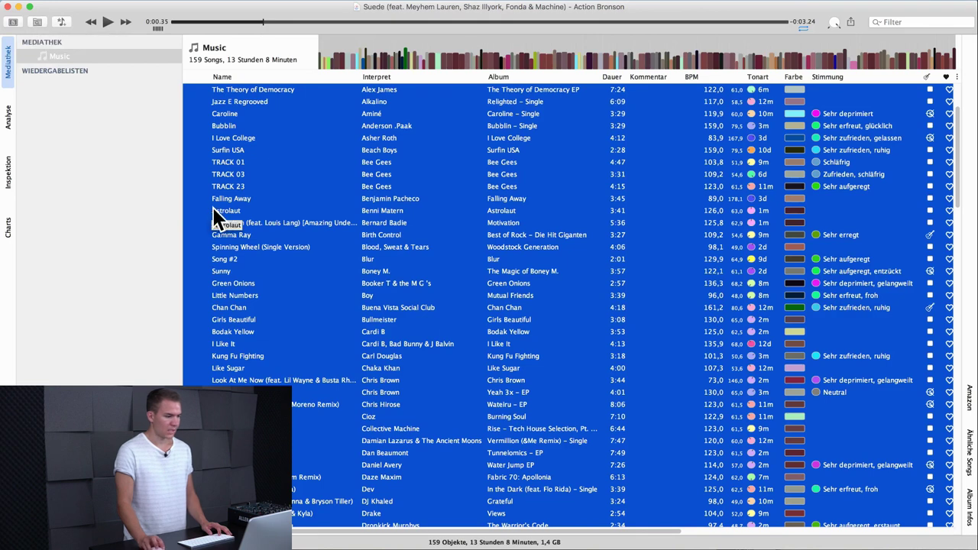
{"action": "left_click", "coordinate": [39, 21]}
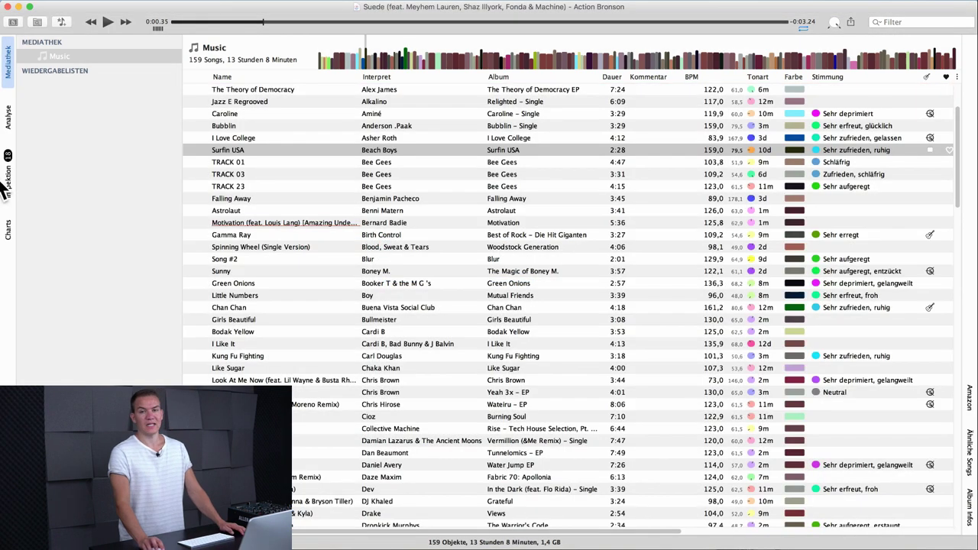
{"action": "left_click", "coordinate": [8, 182]}
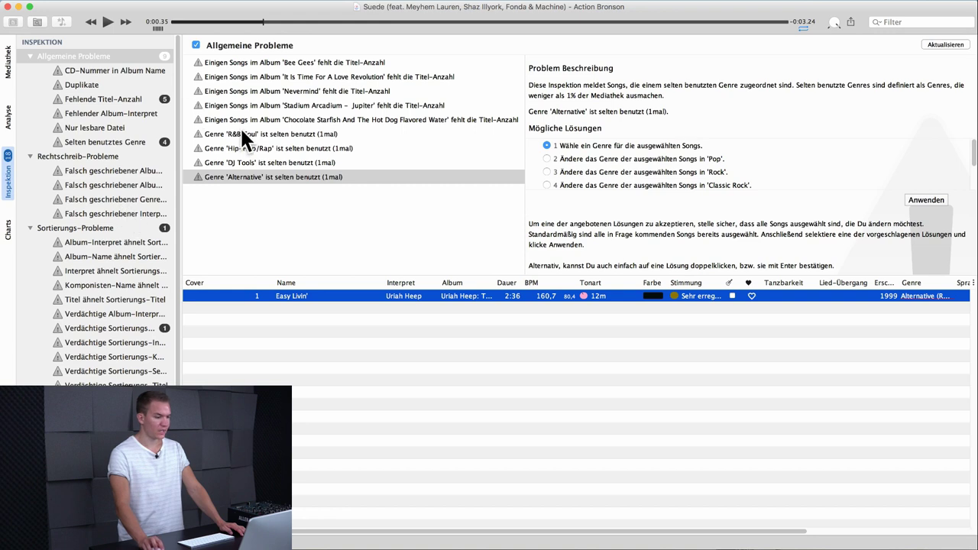
{"action": "left_click", "coordinate": [115, 98]}
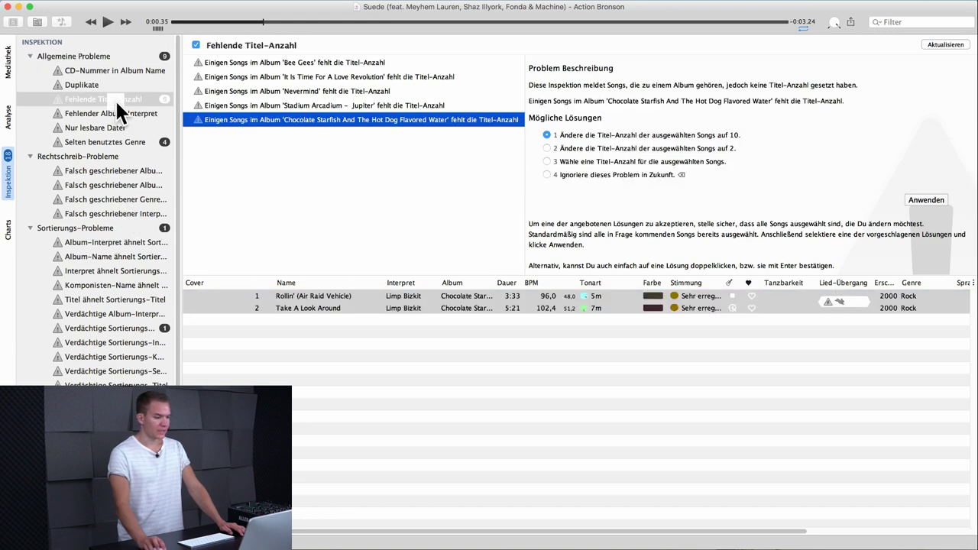
For the rarely used genre 'R&B/Soul', queue the solution that changes the genre to 'Hip-Hop' and mark the problem as fully fixed.
{"action": "left_click", "coordinate": [111, 142]}
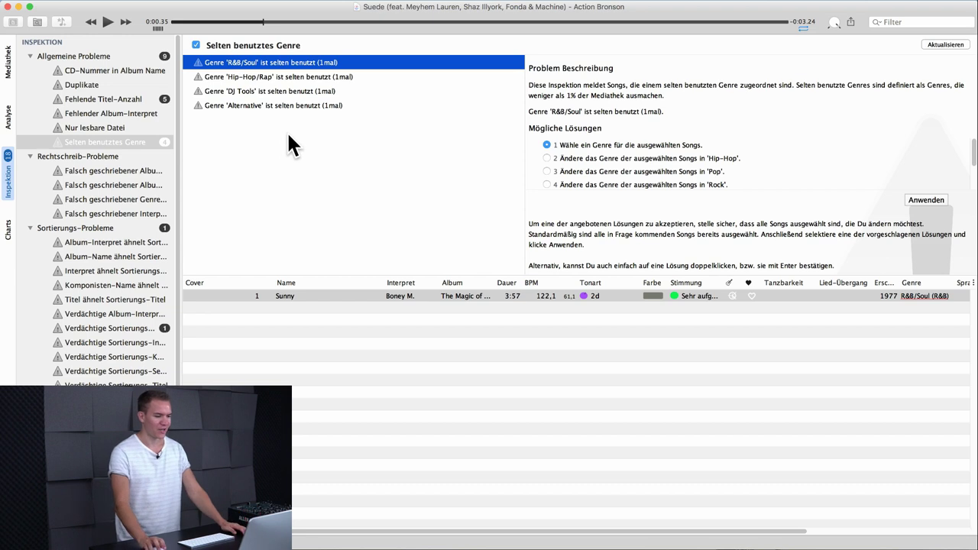
{"action": "left_click", "coordinate": [613, 157]}
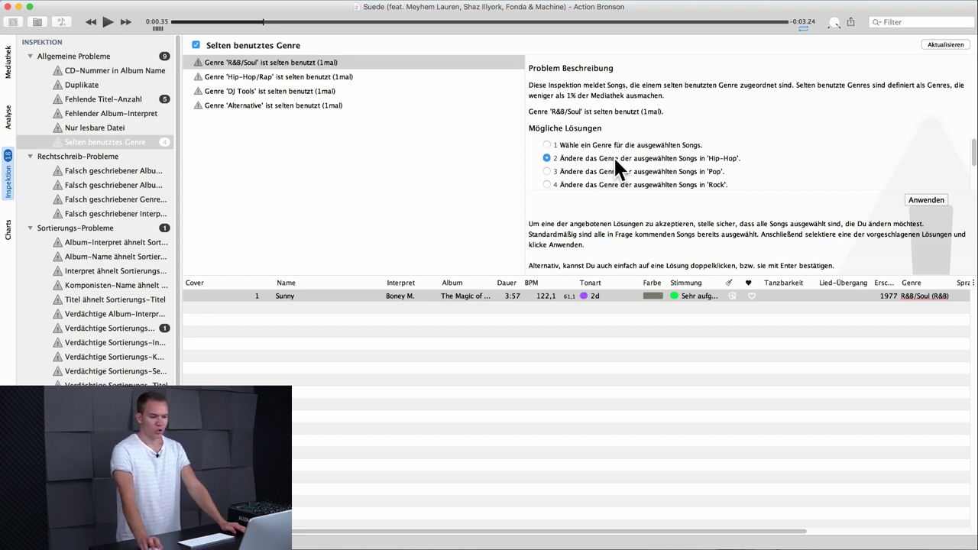
{"action": "scroll", "coordinate": [646, 162], "scroll_direction": "down", "scroll_amount": 2}
{"action": "scroll", "coordinate": [647, 166], "scroll_direction": "up", "scroll_amount": 2}
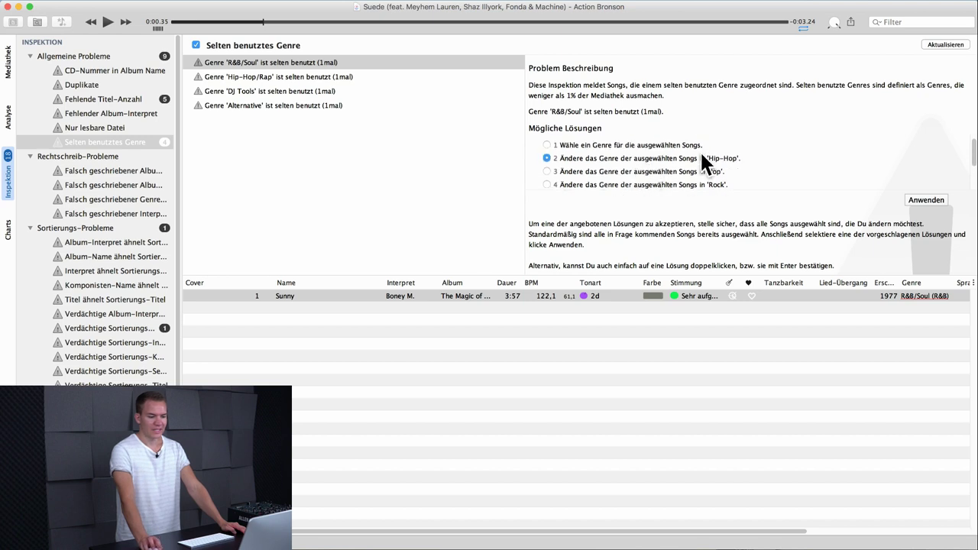
{"action": "left_click", "coordinate": [923, 200]}
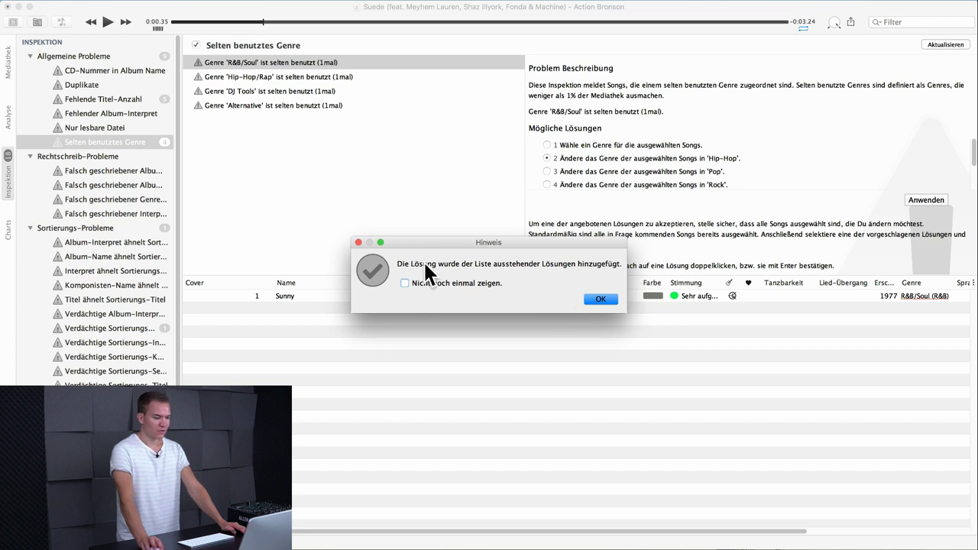
{"action": "left_click", "coordinate": [609, 298]}
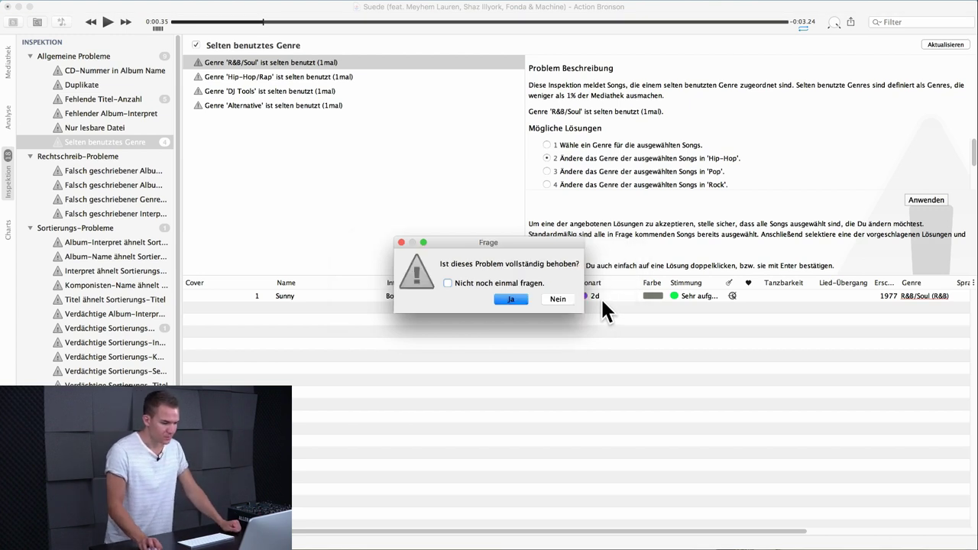
{"action": "left_click", "coordinate": [507, 301]}
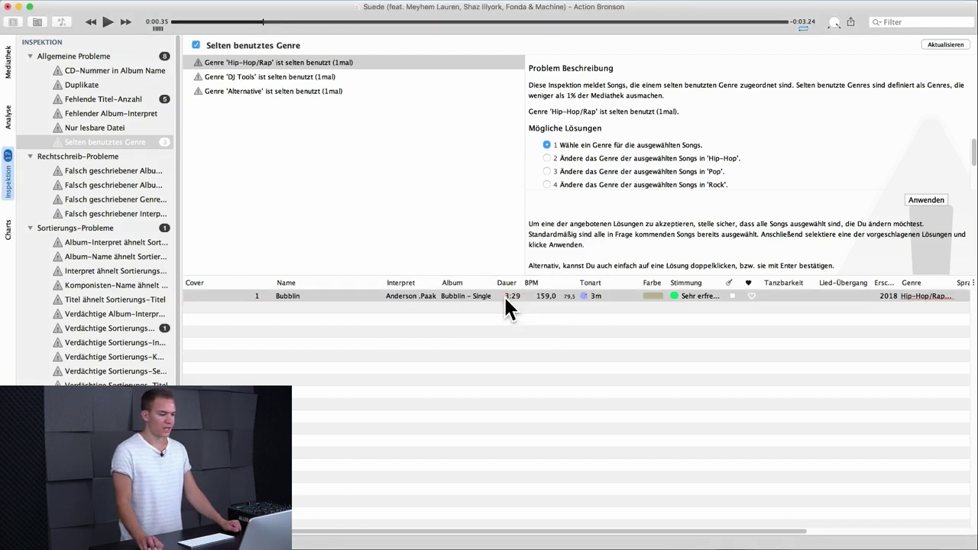
For the suspicious sorting album of 'Boyfriend', queue the reset to iTunes' default value and mark the problem as fully fixed.
{"action": "left_click", "coordinate": [265, 78]}
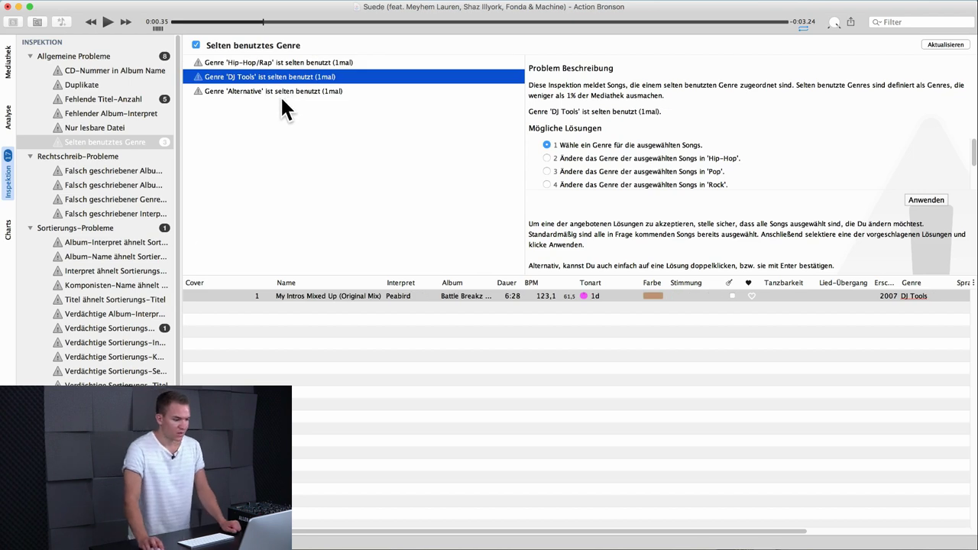
{"action": "left_click", "coordinate": [112, 329]}
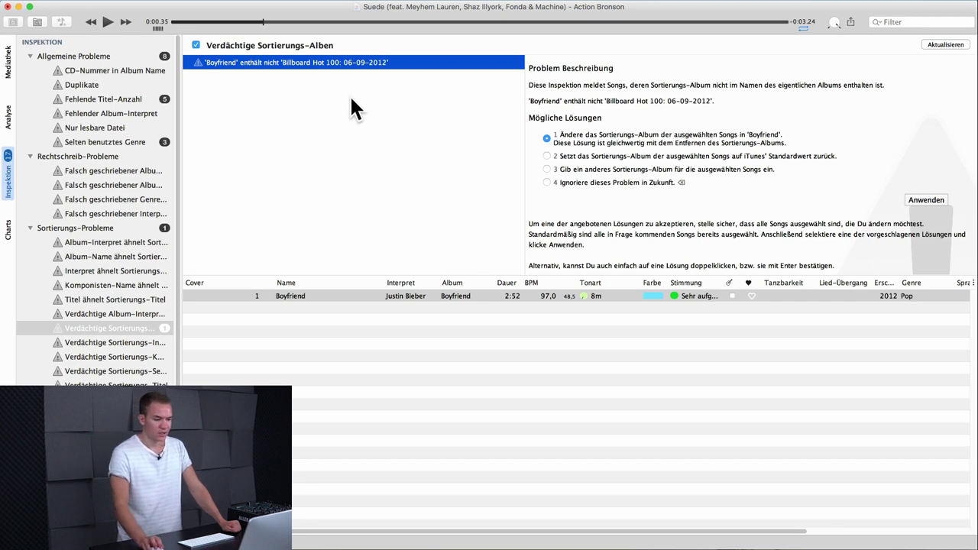
{"action": "left_click", "coordinate": [640, 156]}
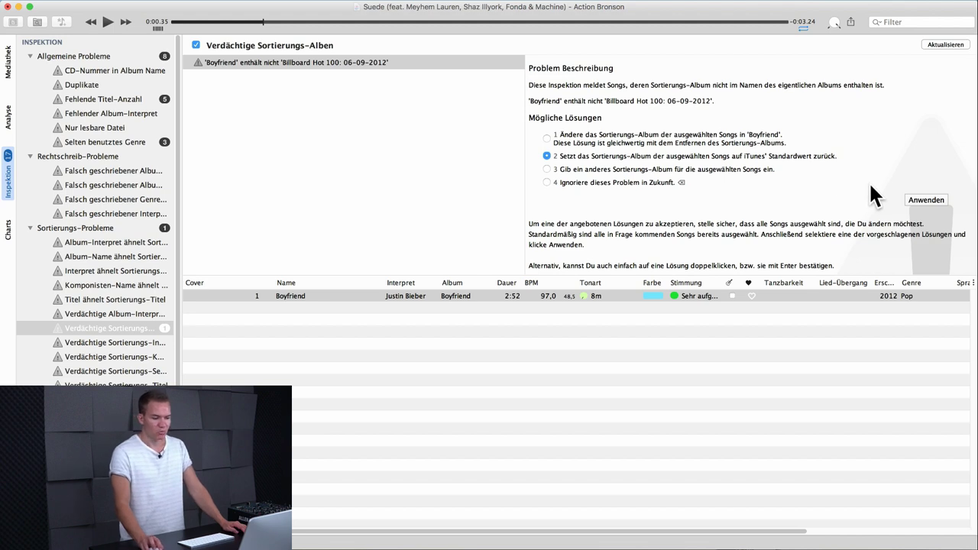
{"action": "left_click", "coordinate": [926, 199]}
{"action": "left_click", "coordinate": [596, 299]}
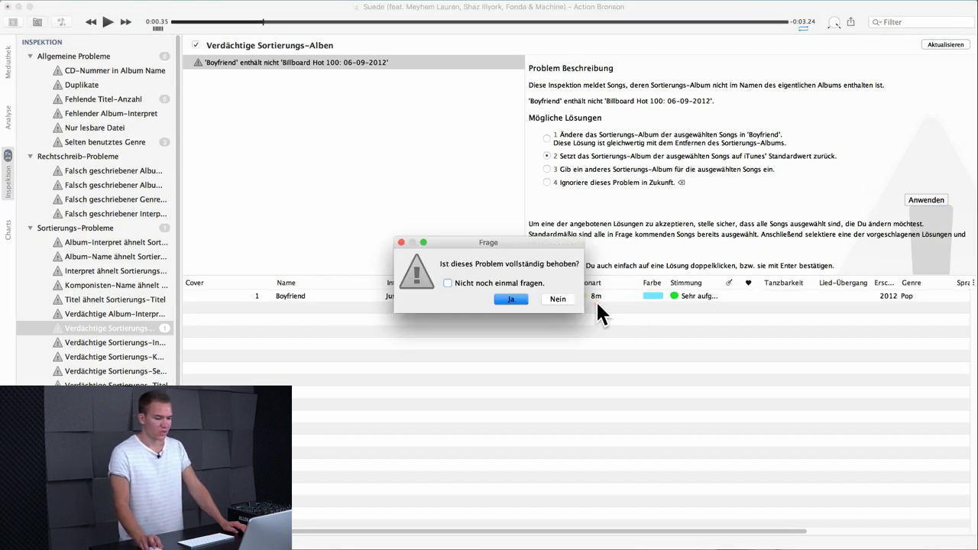
{"action": "left_click", "coordinate": [511, 299]}
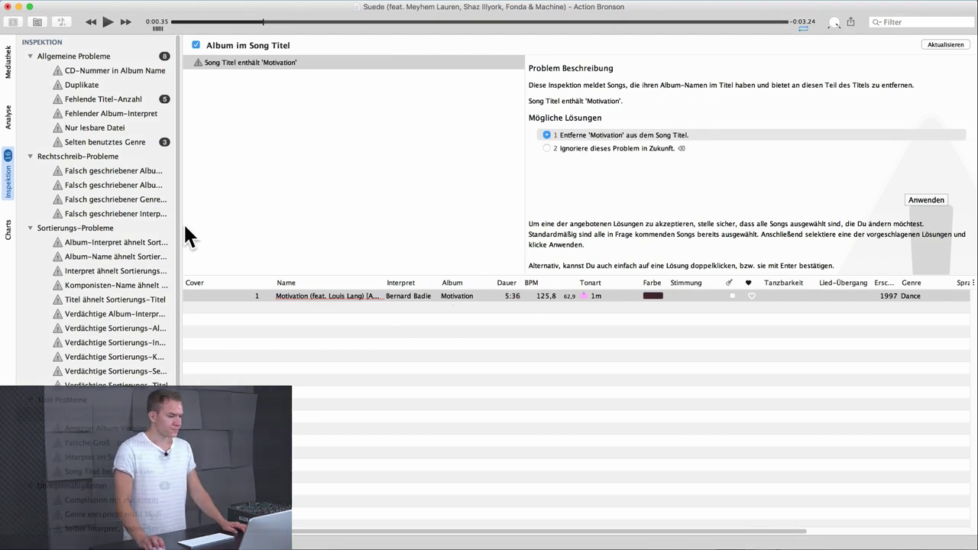
Review the Ausstehende Lösungen list and write all pending genre and sorting-album changes.
{"action": "scroll", "coordinate": [131, 236], "scroll_direction": "down", "scroll_amount": 3}
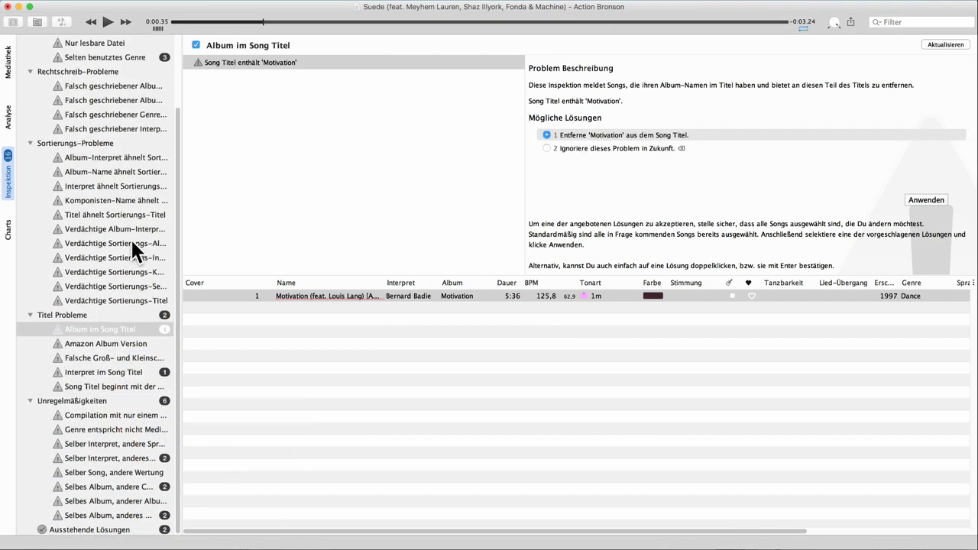
{"action": "left_click", "coordinate": [116, 527]}
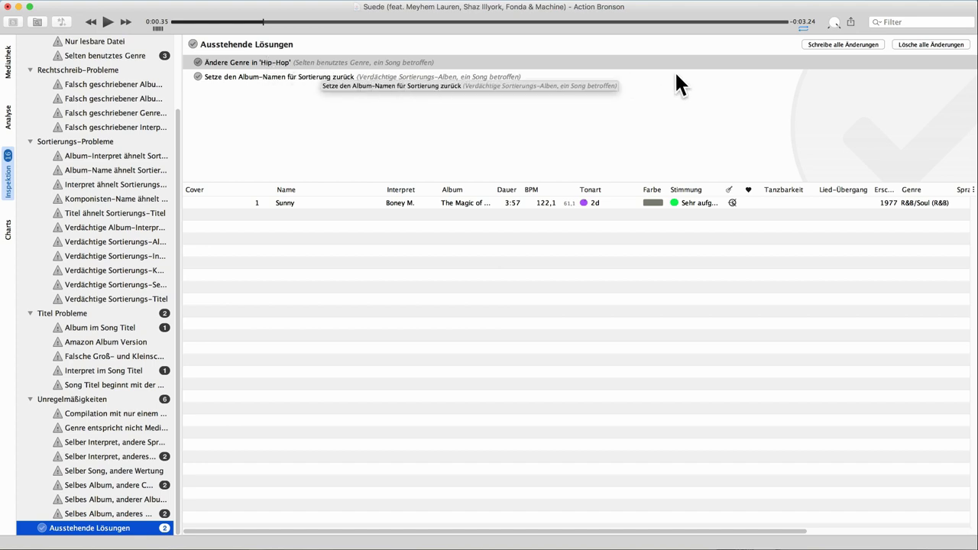
{"action": "left_click", "coordinate": [837, 44]}
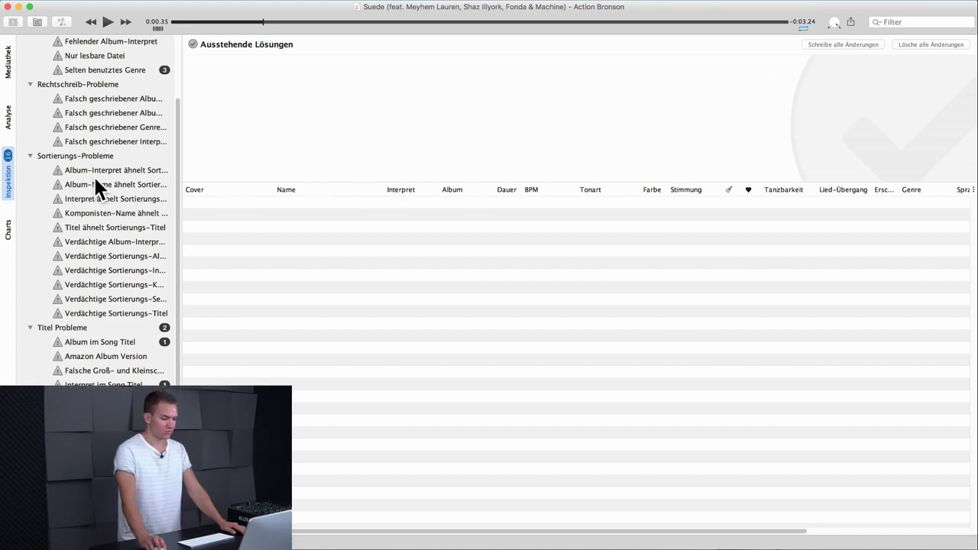
Have the album-name-in-title problem for 'Motivation' ignored in future, mark it as fixed, and write the pending solution.
{"action": "scroll", "coordinate": [95, 182], "scroll_direction": "up", "scroll_amount": 3}
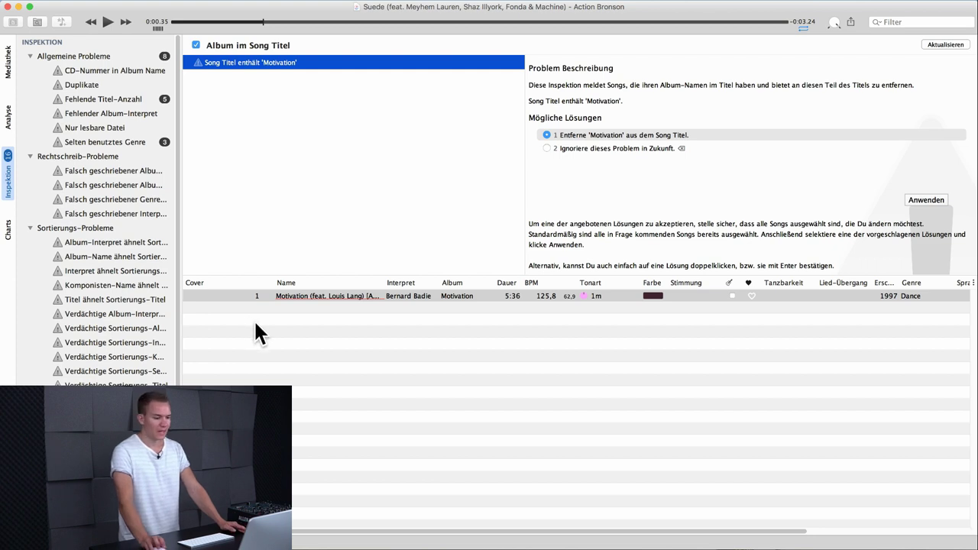
{"action": "left_click", "coordinate": [613, 148]}
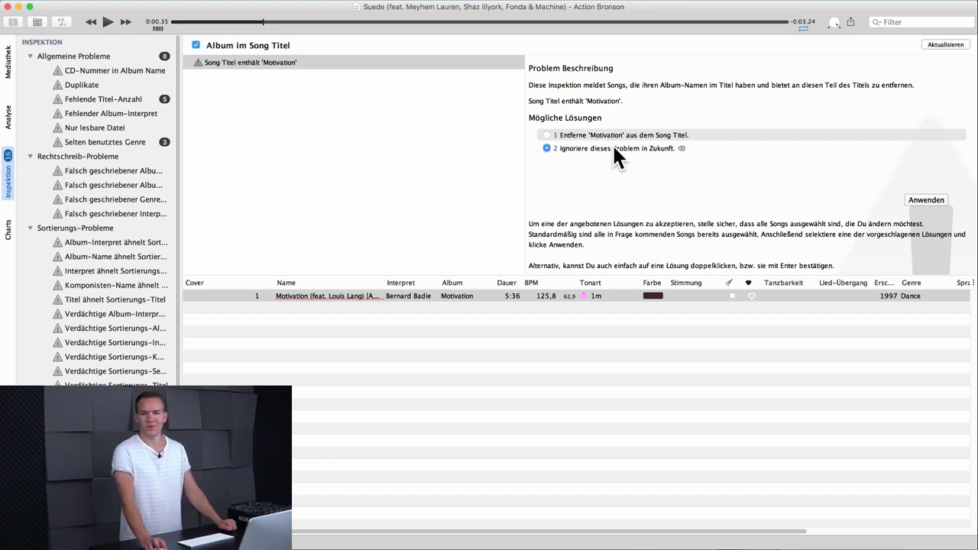
{"action": "left_click", "coordinate": [927, 198]}
{"action": "left_click", "coordinate": [599, 298]}
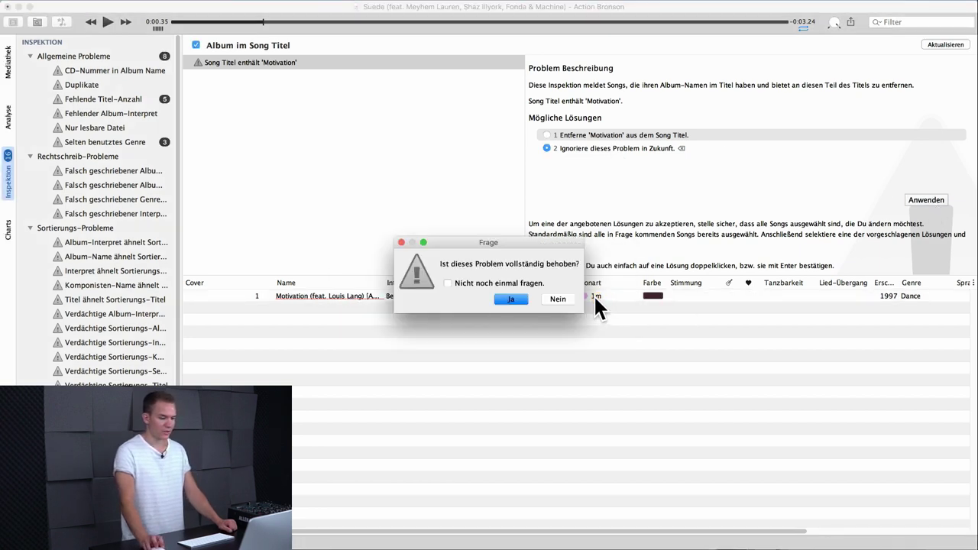
{"action": "left_click", "coordinate": [511, 299]}
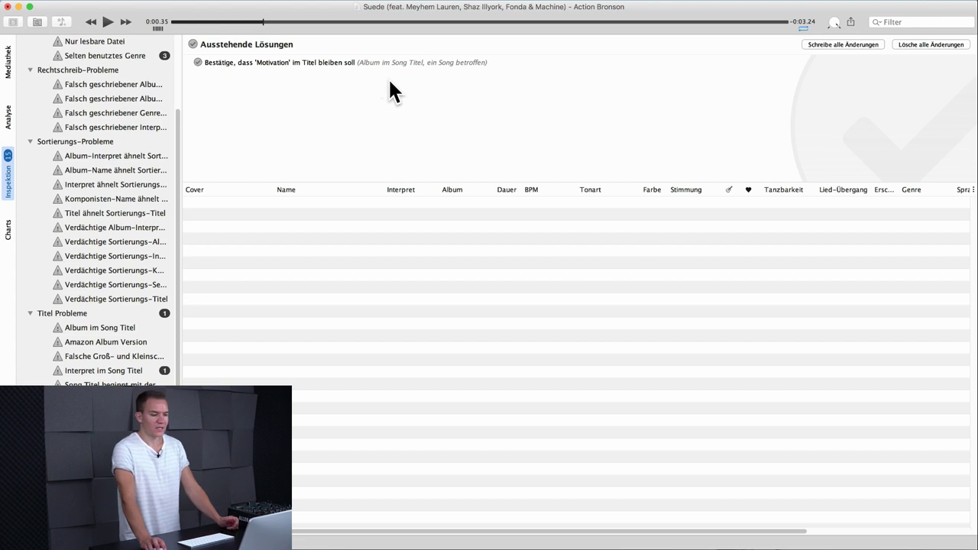
{"action": "left_click", "coordinate": [445, 62]}
{"action": "left_click", "coordinate": [814, 46]}
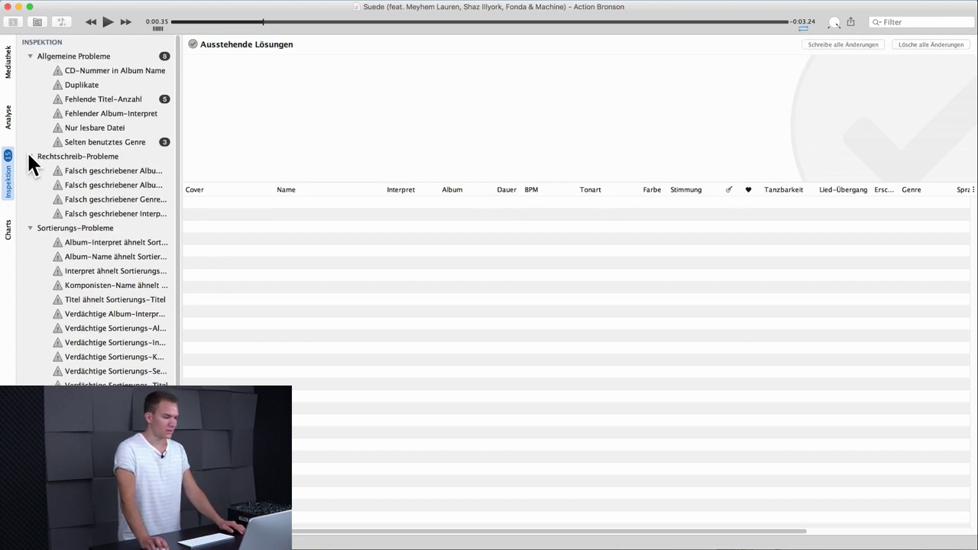
Collapse all five inspection categories, from Allgemeine Probleme to Unregelmäßigkeiten.
{"action": "left_click", "coordinate": [30, 156]}
{"action": "left_click", "coordinate": [29, 56]}
{"action": "left_click", "coordinate": [30, 84]}
{"action": "left_click", "coordinate": [30, 185]}
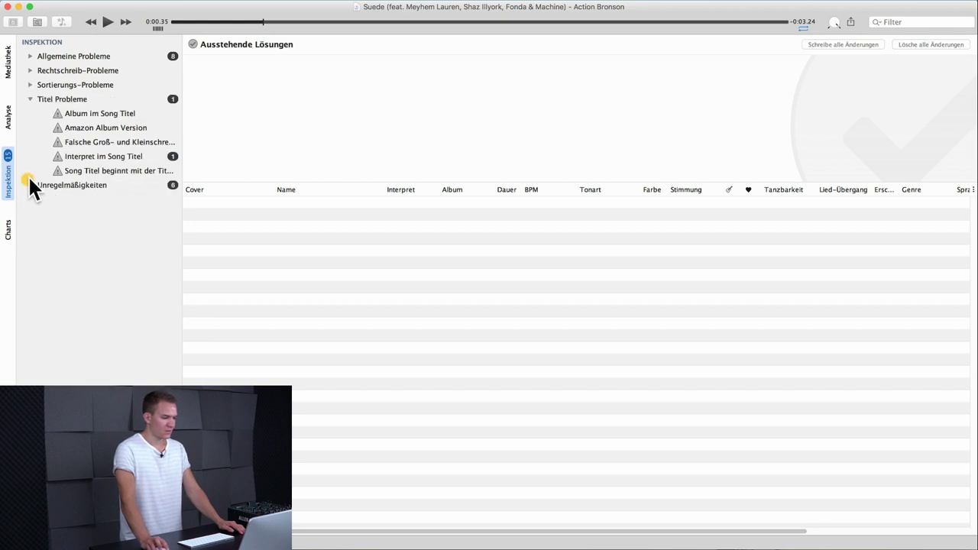
{"action": "left_click", "coordinate": [30, 99]}
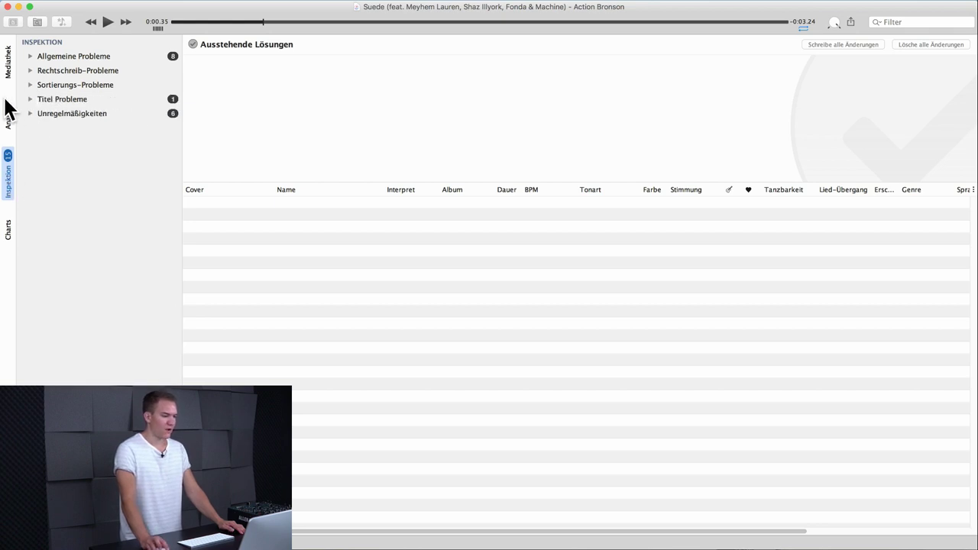
Look once more through the Mediathek, Analyse and Inspektion views and return to the Music library.
{"action": "left_click", "coordinate": [8, 63]}
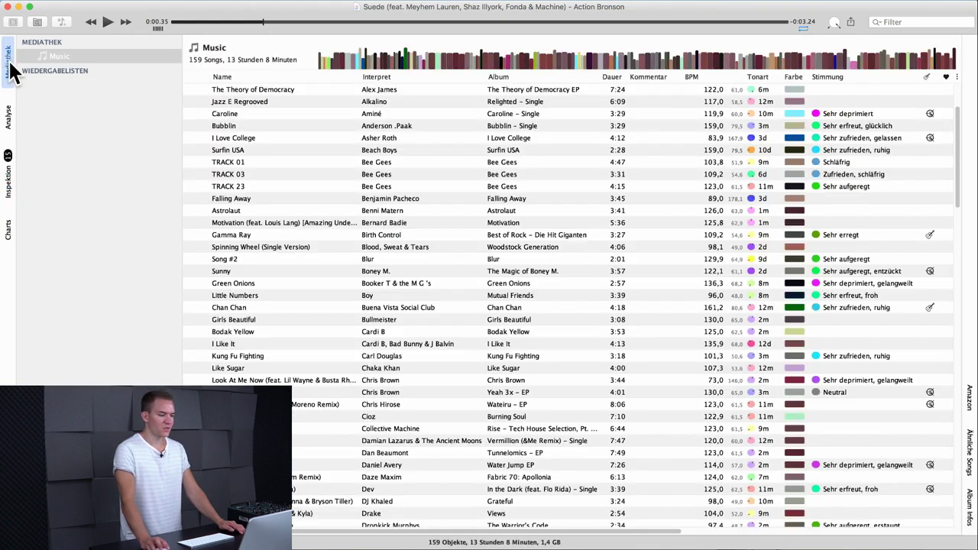
{"action": "left_click", "coordinate": [10, 118]}
{"action": "left_click", "coordinate": [11, 178]}
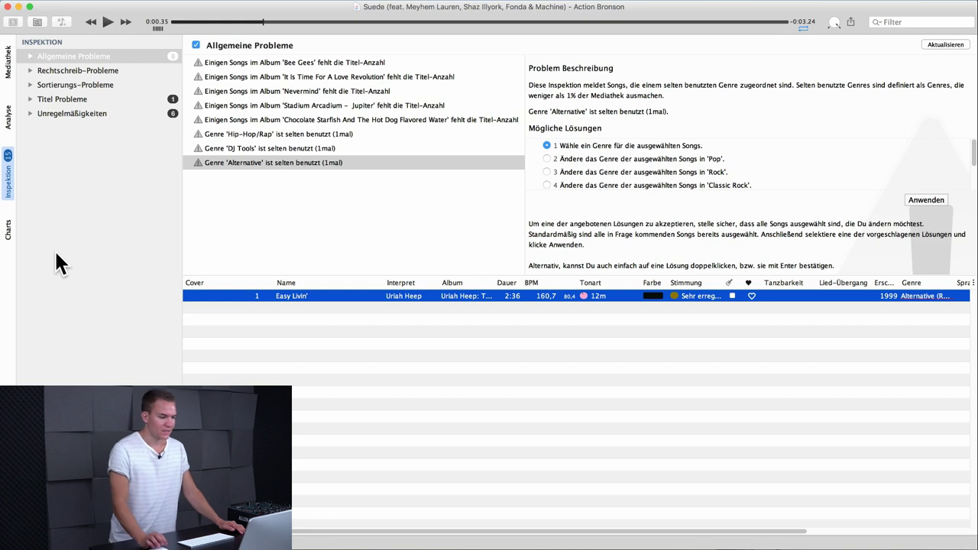
{"action": "left_click", "coordinate": [8, 115]}
{"action": "left_click", "coordinate": [9, 63]}
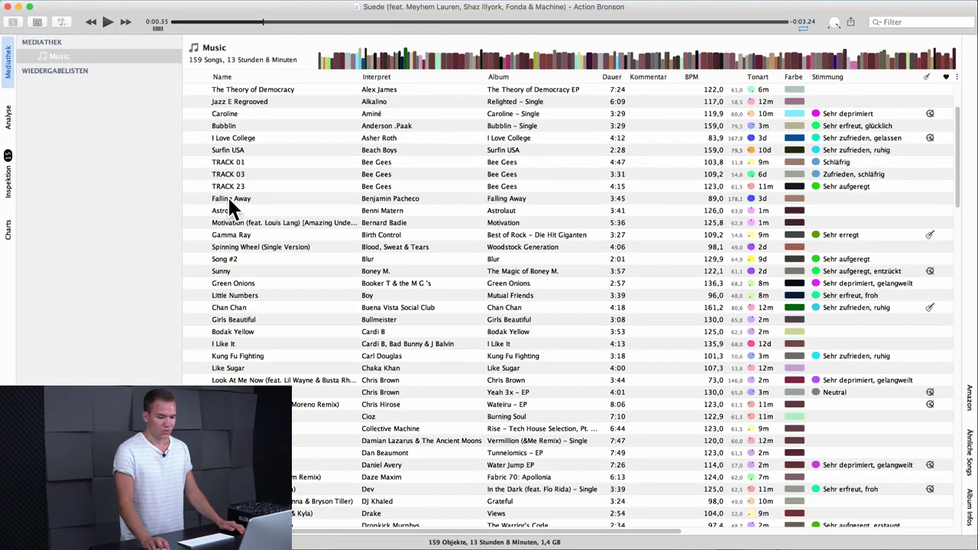
Show the Amazon information for the album of the song 'Sunny' below the song list.
{"action": "left_click", "coordinate": [971, 403]}
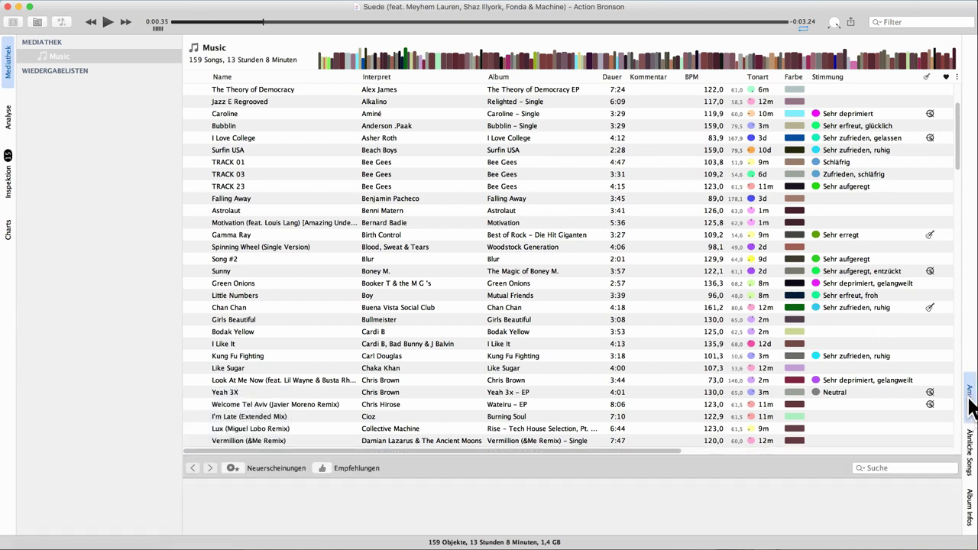
{"action": "left_click", "coordinate": [503, 270]}
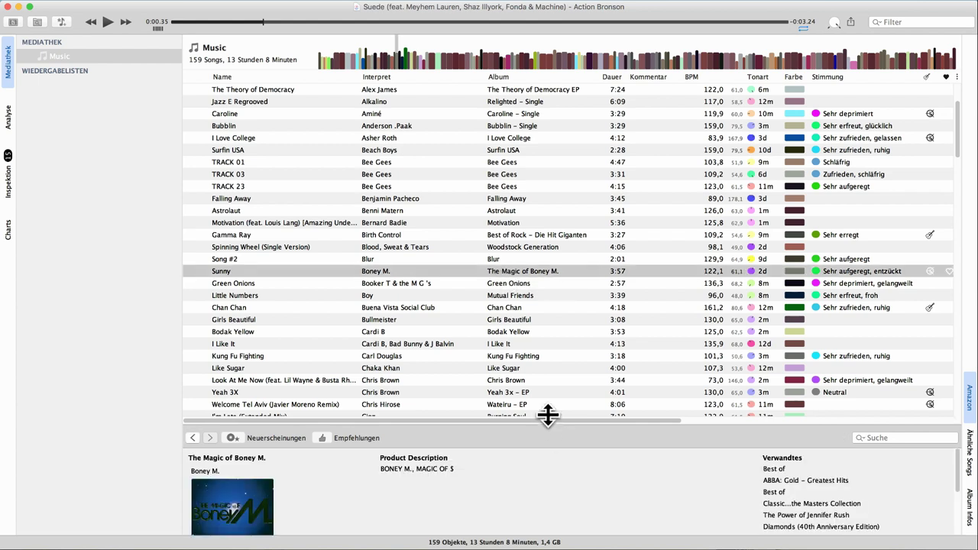
Enlarge the Amazon pane and browse its new releases, its recommendations and the results for the song 'Green Onions'.
{"action": "left_click_drag", "start_coordinate": [548, 417], "coordinate": [550, 332]}
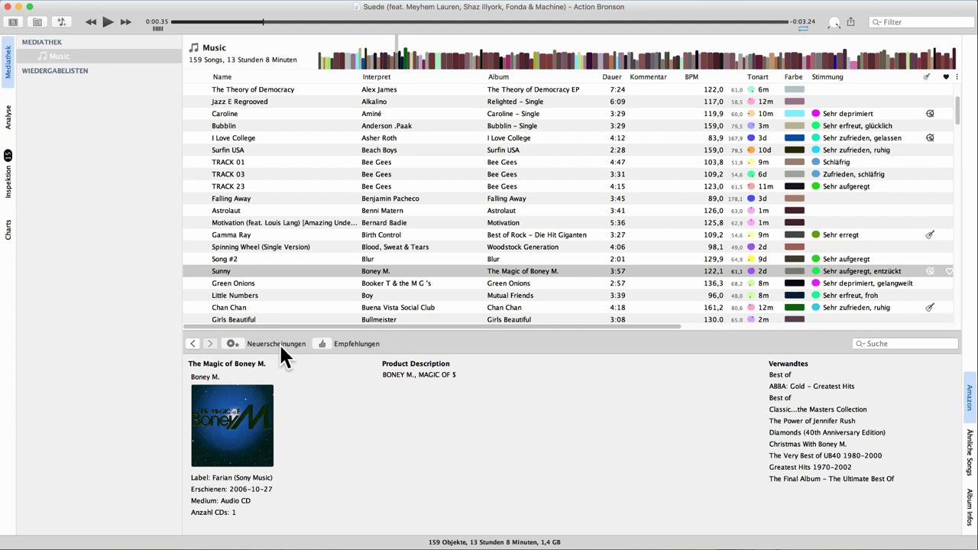
{"action": "left_click", "coordinate": [234, 340]}
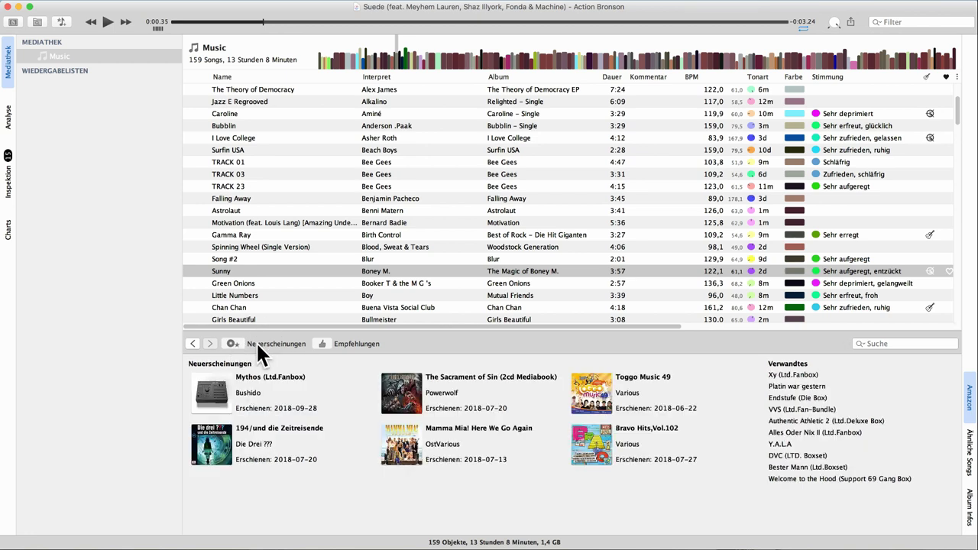
{"action": "left_click", "coordinate": [323, 342]}
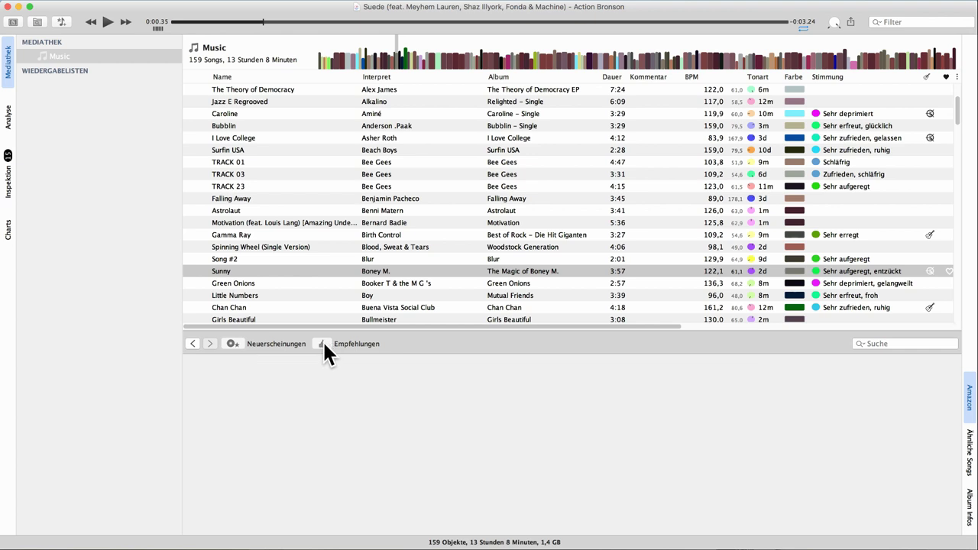
{"action": "left_click", "coordinate": [384, 283]}
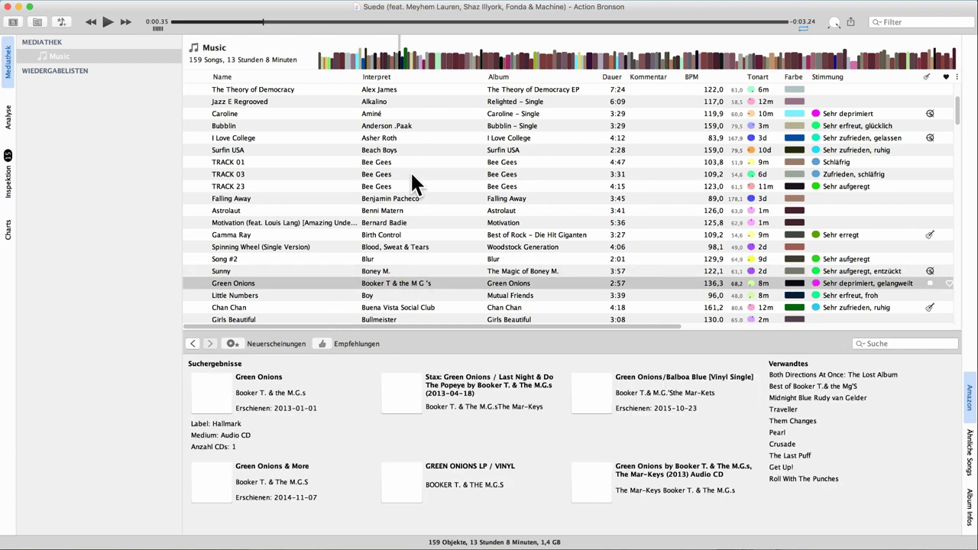
{"action": "left_click", "coordinate": [195, 343]}
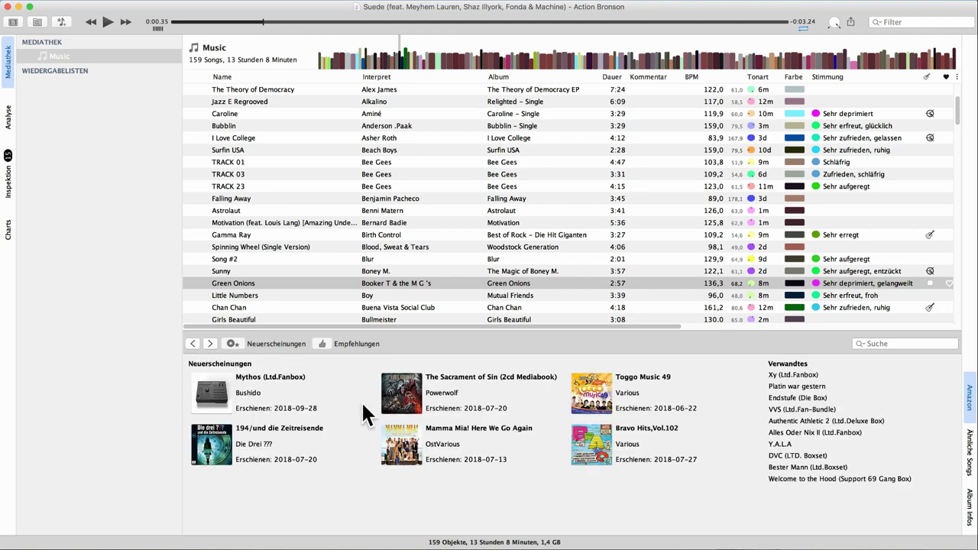
Show the similar songs view for the Bee Gees song 'TRACK 01', leaving its name unedited.
{"action": "left_click", "coordinate": [968, 453]}
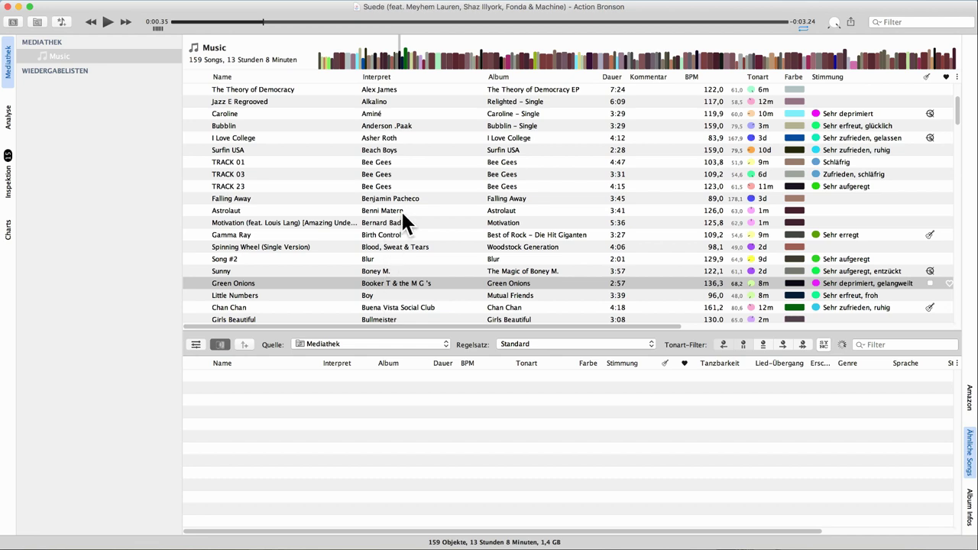
{"action": "left_click", "coordinate": [384, 162]}
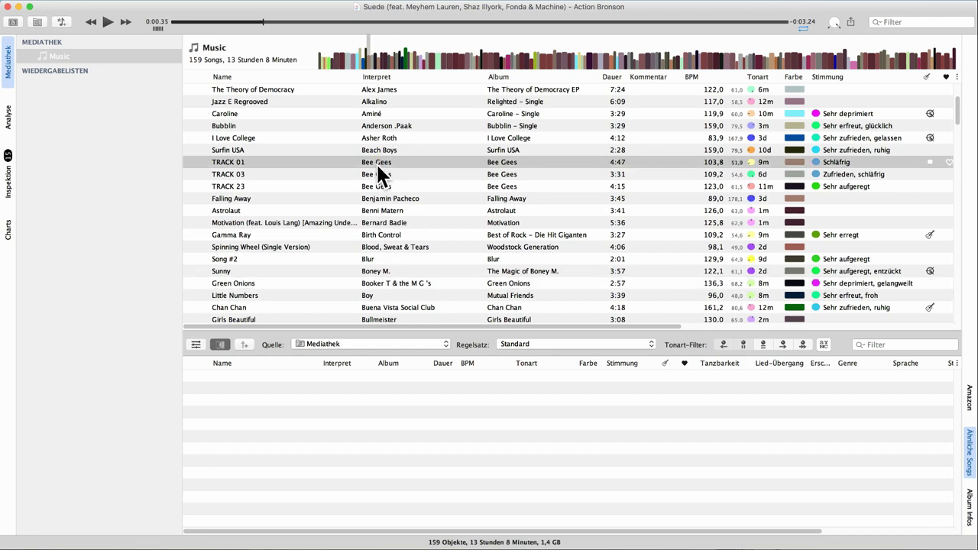
{"action": "left_click", "coordinate": [378, 162]}
{"action": "left_click", "coordinate": [224, 162]}
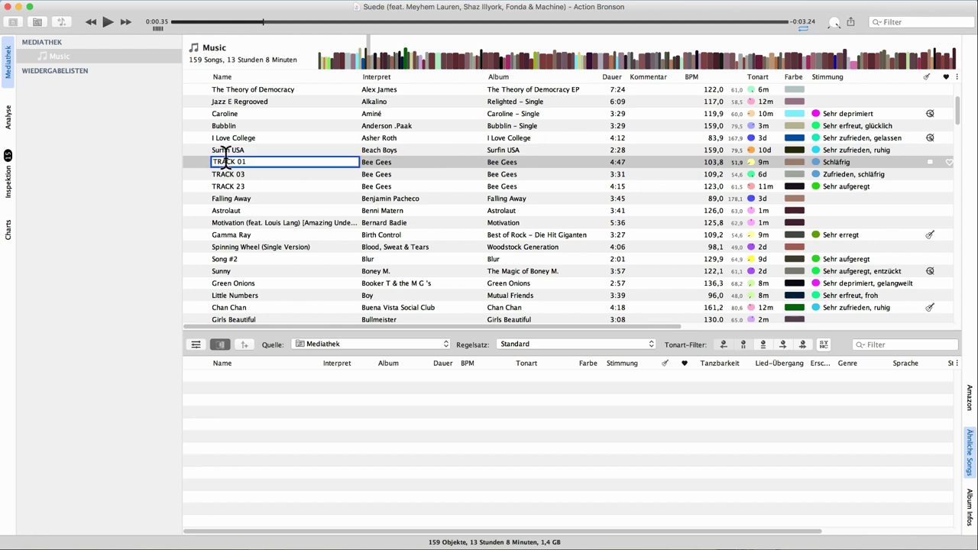
{"action": "key", "text": "Escape"}
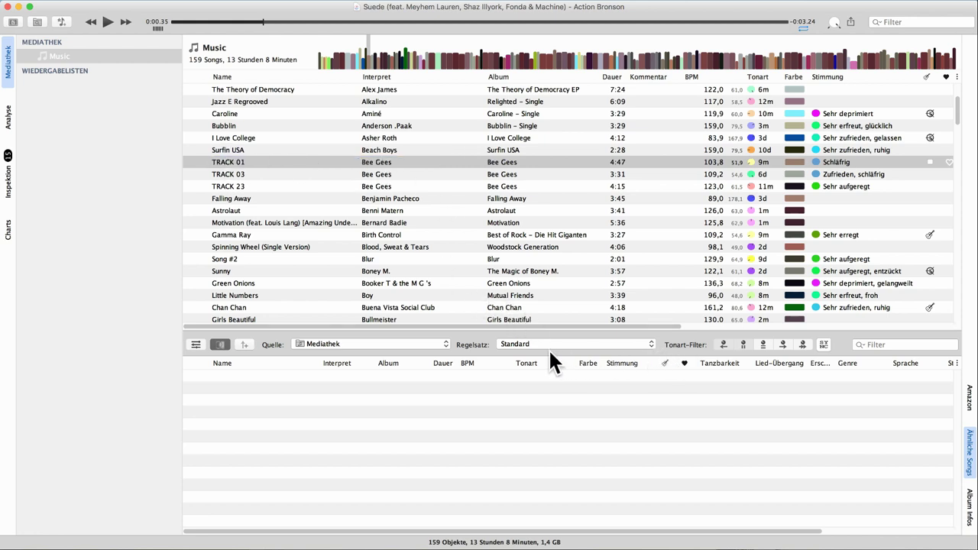
Look through the available sources and rule sets for finding similar songs, keeping Mediathek and Standard.
{"action": "left_click", "coordinate": [429, 345]}
{"action": "left_click", "coordinate": [428, 353]}
{"action": "left_click", "coordinate": [542, 348]}
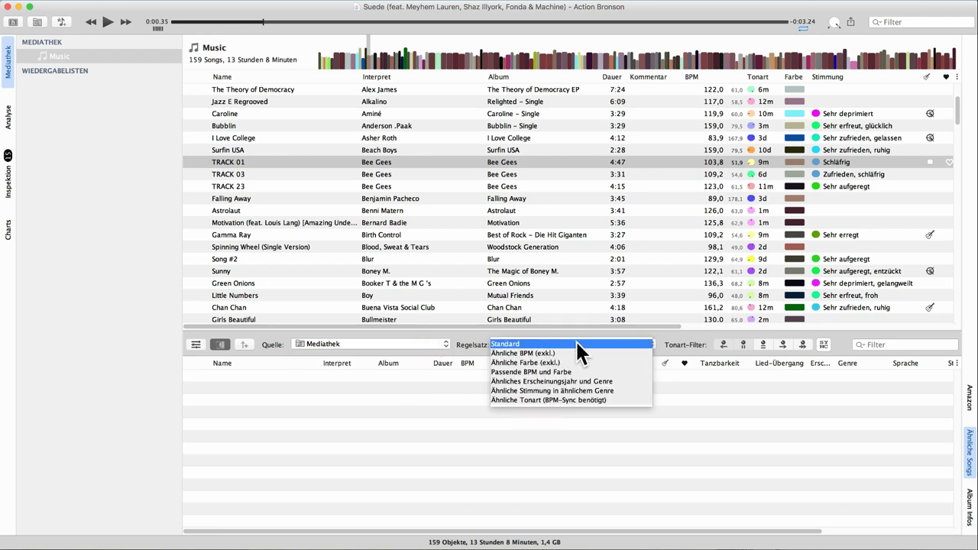
{"action": "left_click", "coordinate": [578, 352]}
{"action": "left_click", "coordinate": [638, 345]}
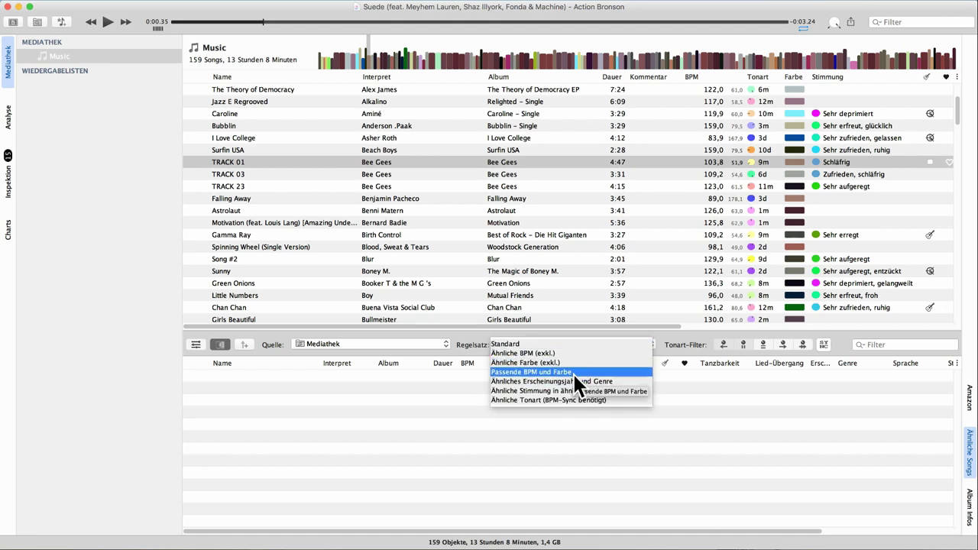
{"action": "left_click", "coordinate": [475, 341]}
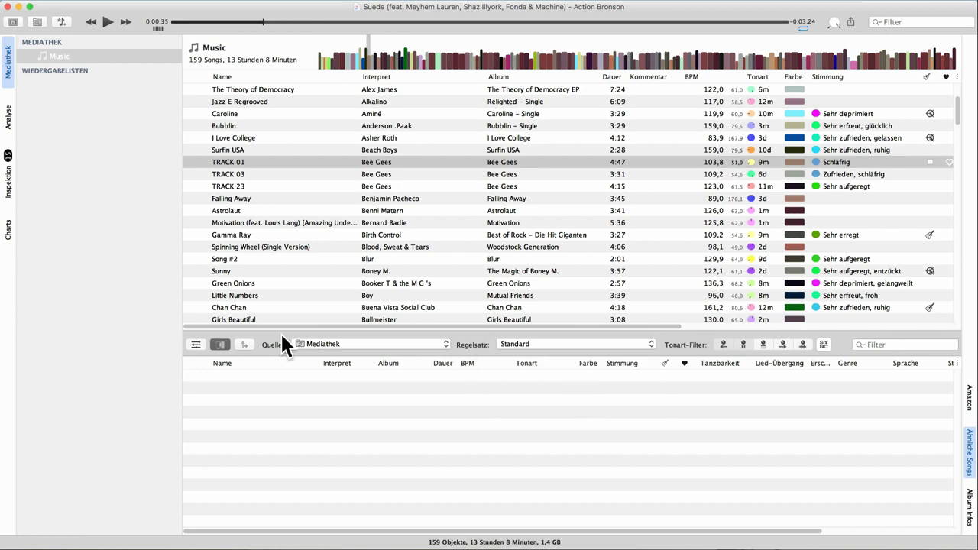
Open the song matching settings of the Standard rule set, lower the match quality to 29% and close them.
{"action": "left_click", "coordinate": [192, 344]}
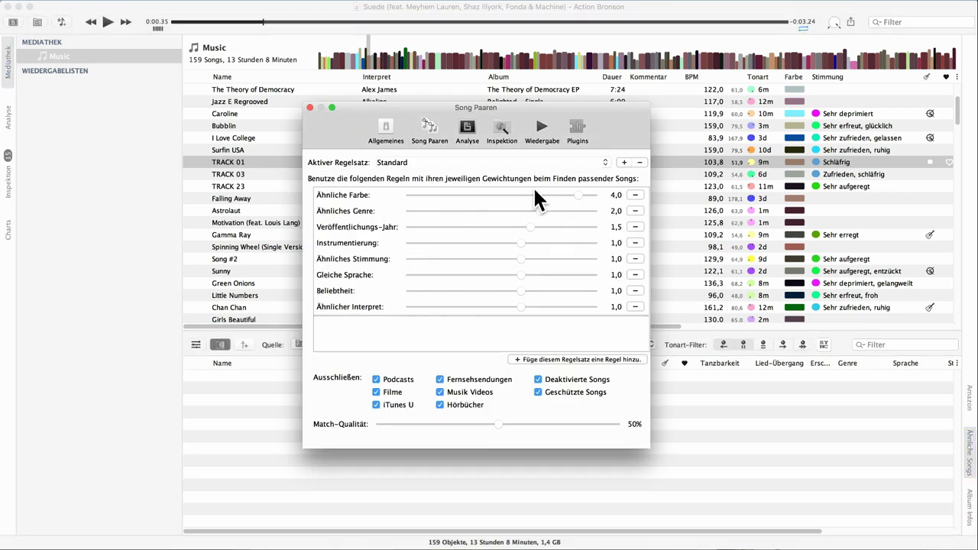
{"action": "left_click_drag", "start_coordinate": [510, 107], "coordinate": [525, 120]}
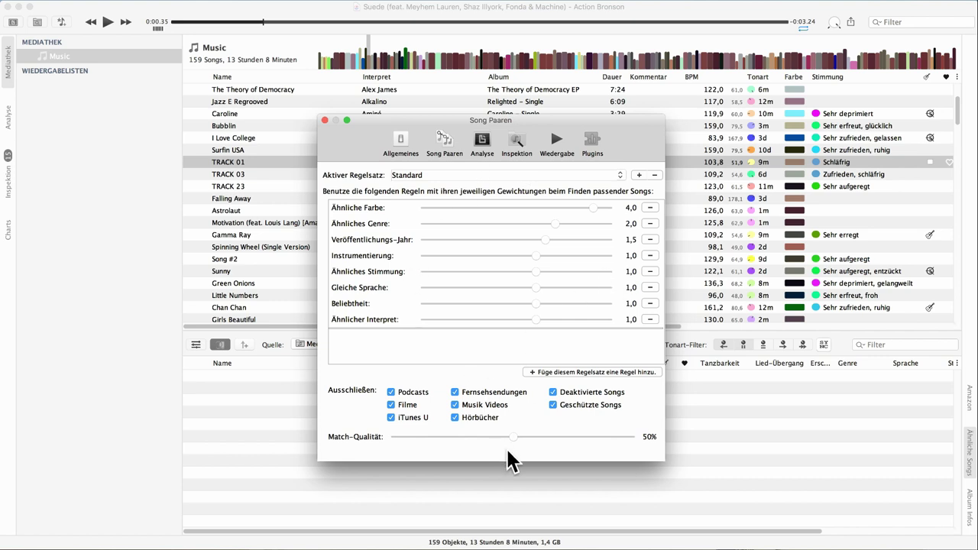
{"action": "left_click_drag", "start_coordinate": [511, 437], "coordinate": [462, 433]}
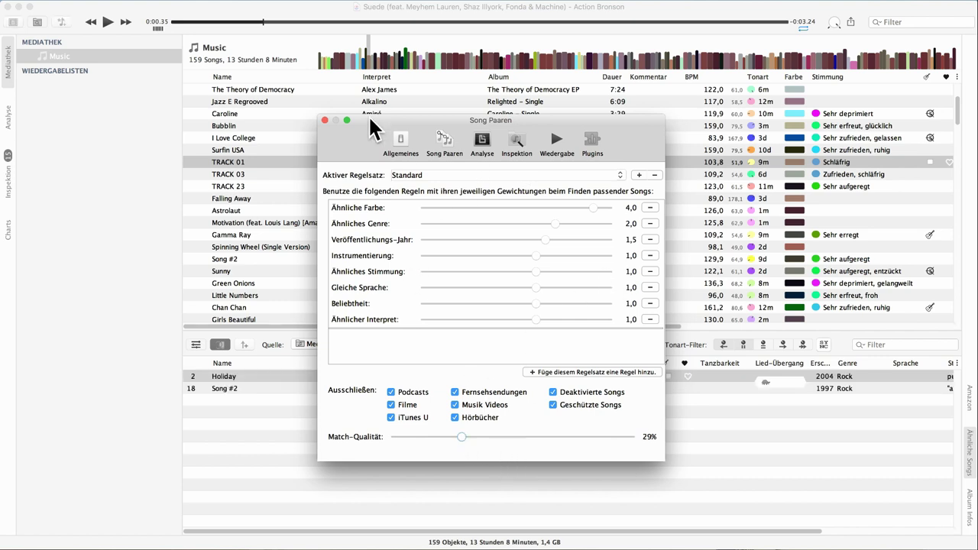
{"action": "left_click_drag", "start_coordinate": [374, 122], "coordinate": [406, 123]}
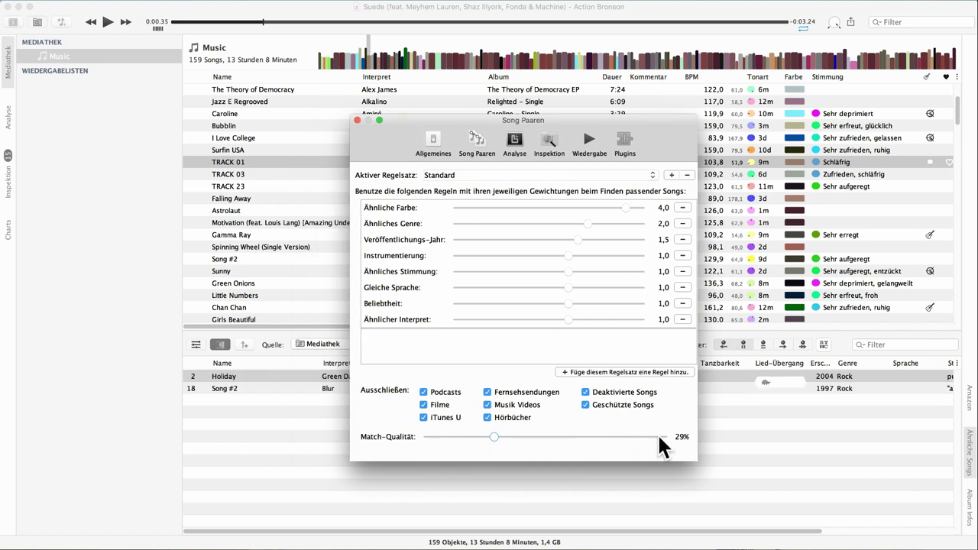
{"action": "left_click", "coordinate": [356, 119]}
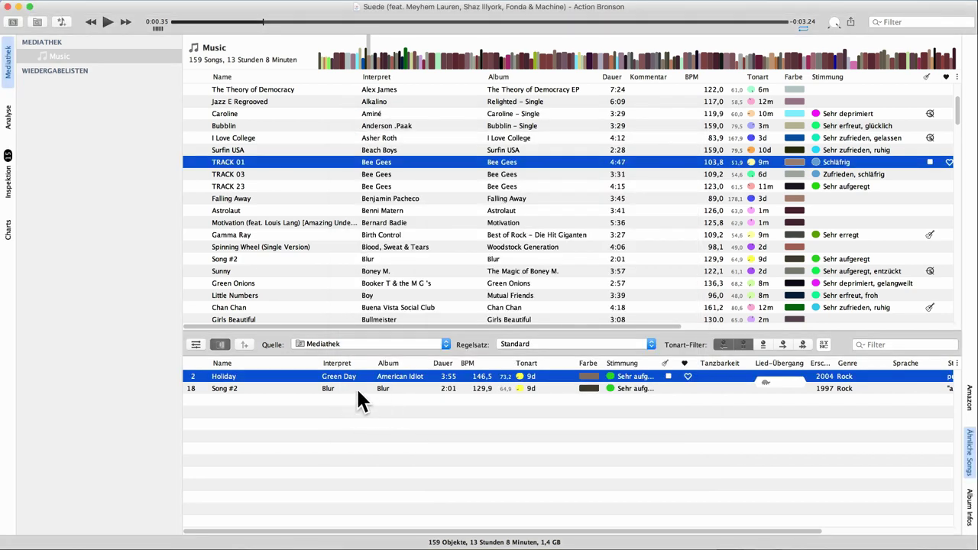
Examine the list of similar songs together with its key filters and the sync option.
{"action": "left_click", "coordinate": [373, 404]}
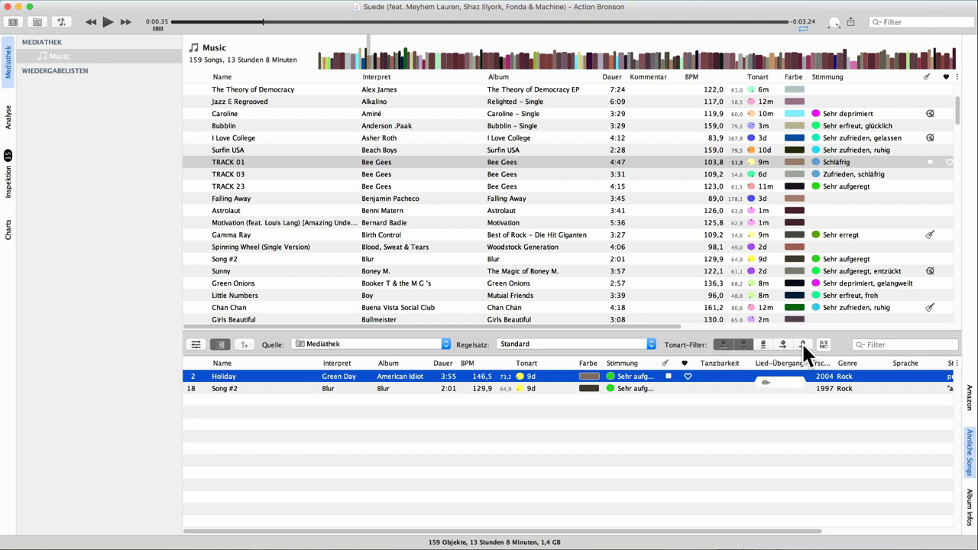
{"action": "left_click", "coordinate": [824, 343]}
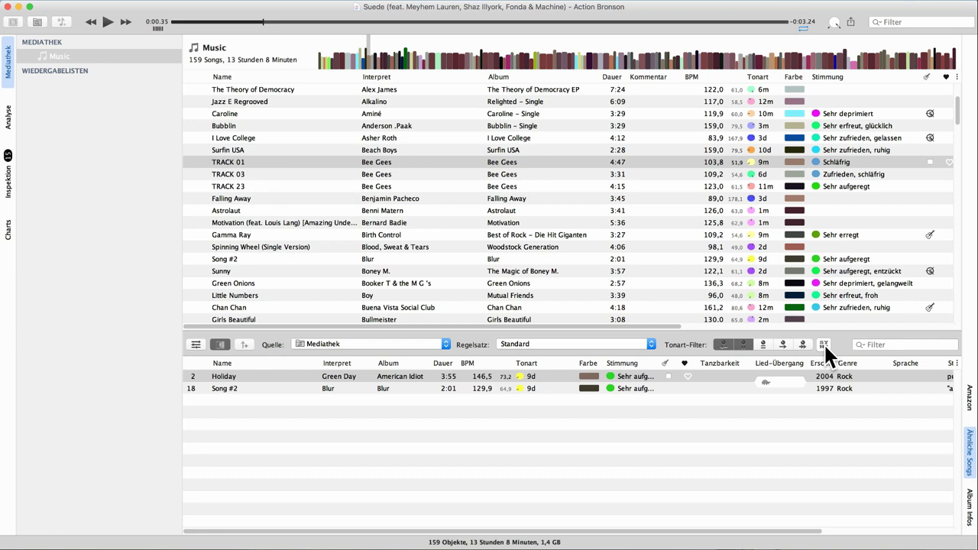
{"action": "left_click", "coordinate": [825, 345]}
View the album information for 'TRACK 01' and 'Look At Me Now', and hide the information pane.
{"action": "left_click", "coordinate": [969, 508]}
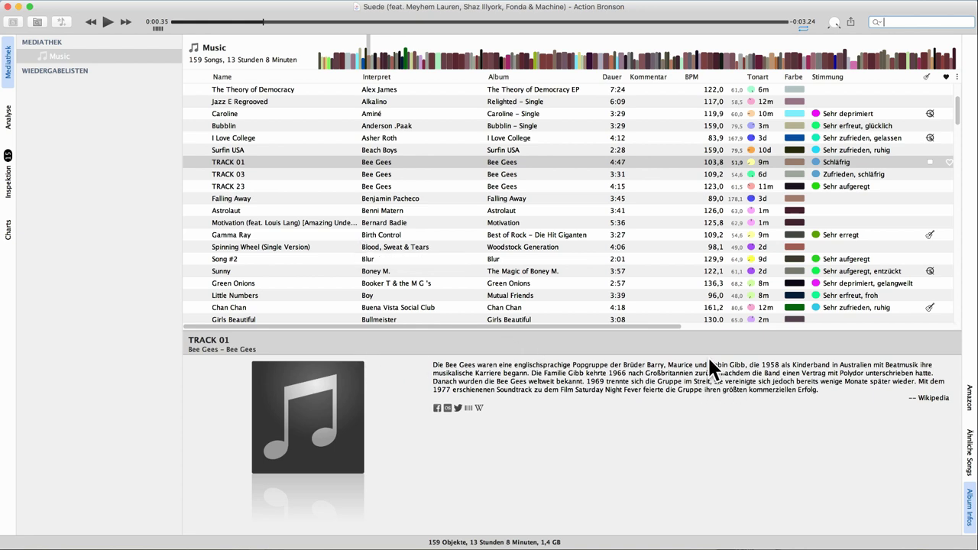
{"action": "scroll", "coordinate": [512, 256], "scroll_direction": "down", "scroll_amount": 3}
{"action": "left_click", "coordinate": [506, 278]}
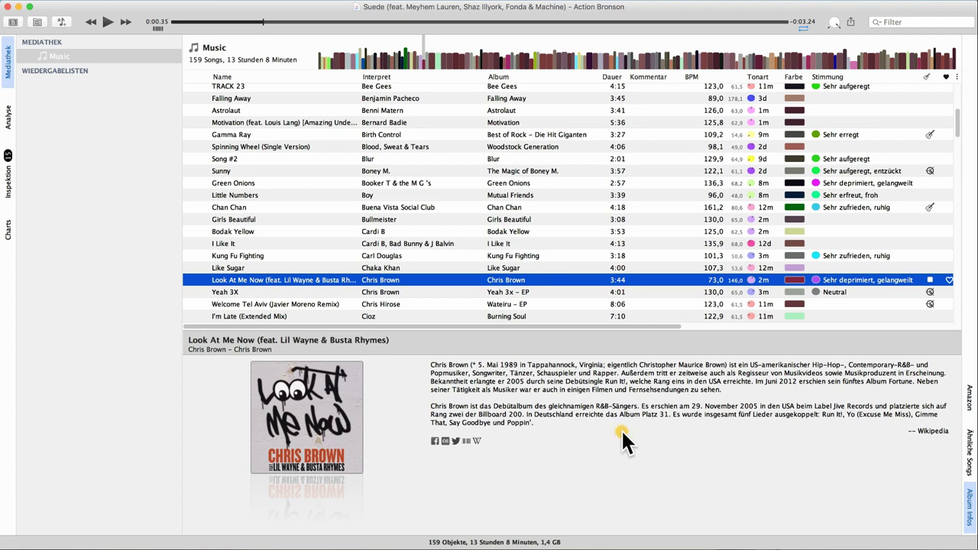
{"action": "left_click", "coordinate": [969, 507]}
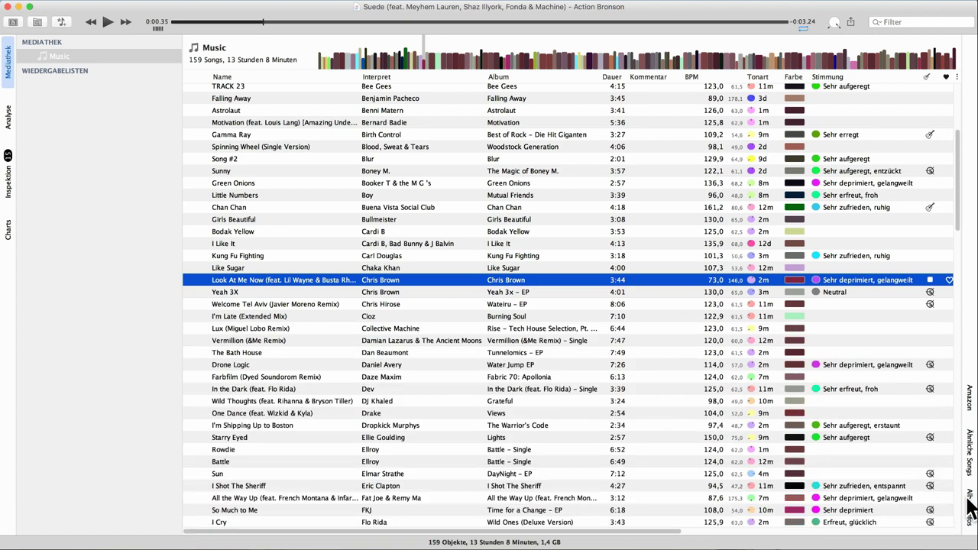
Browse the charts, viewing Beatport's Top 100 Funk / Soul / Disco and Amazon's Hip-Hop & Rap charts.
{"action": "left_click", "coordinate": [57, 250]}
{"action": "left_click", "coordinate": [8, 231]}
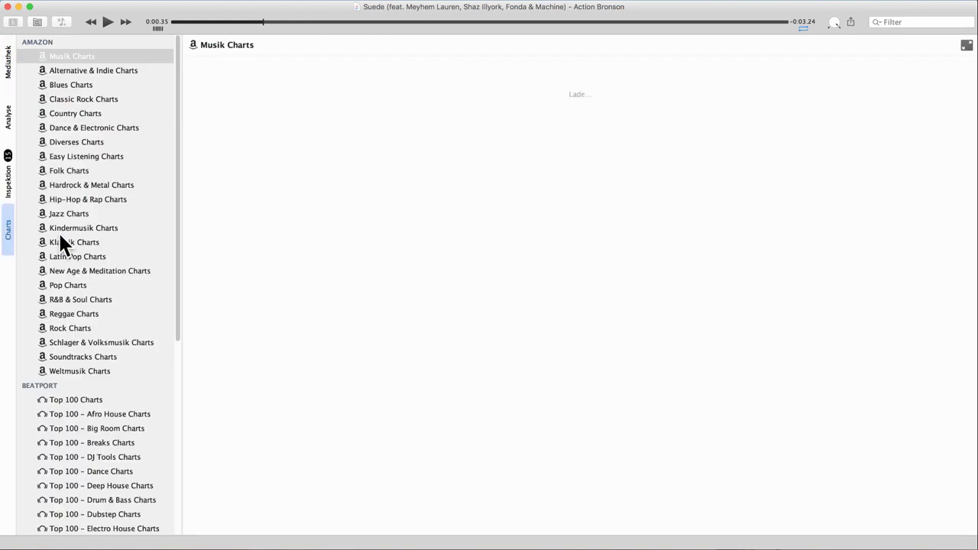
{"action": "scroll", "coordinate": [61, 243], "scroll_direction": "down", "scroll_amount": 10}
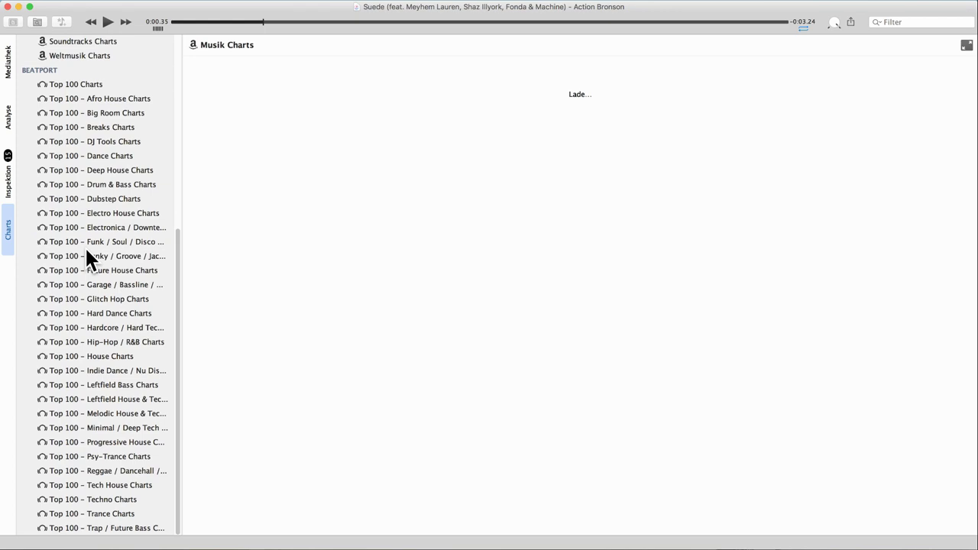
{"action": "left_click", "coordinate": [91, 243]}
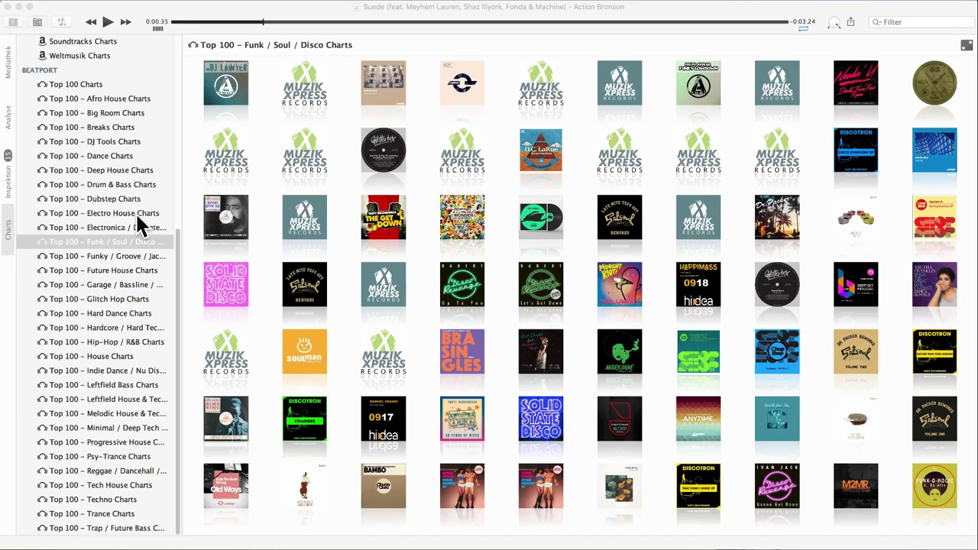
{"action": "scroll", "coordinate": [136, 212], "scroll_direction": "up", "scroll_amount": 10}
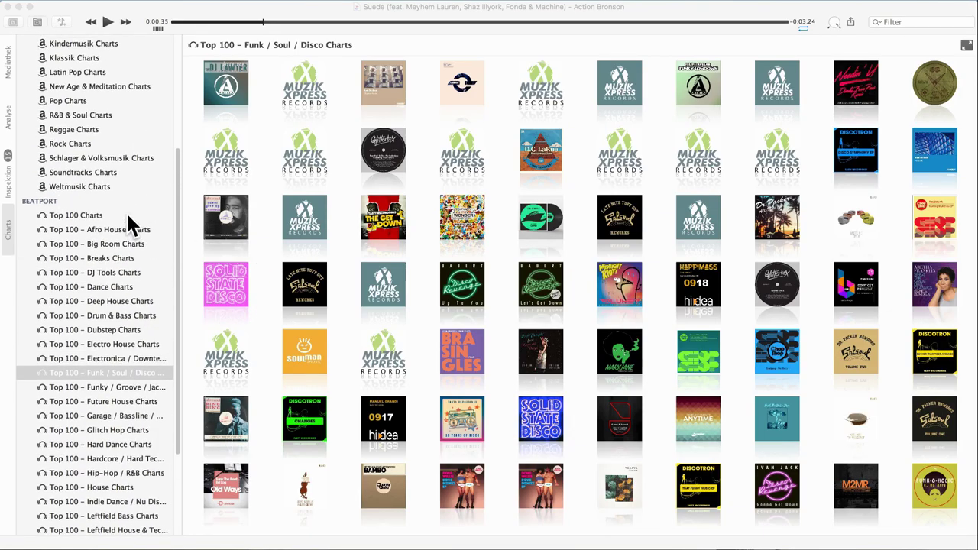
{"action": "left_click", "coordinate": [105, 197]}
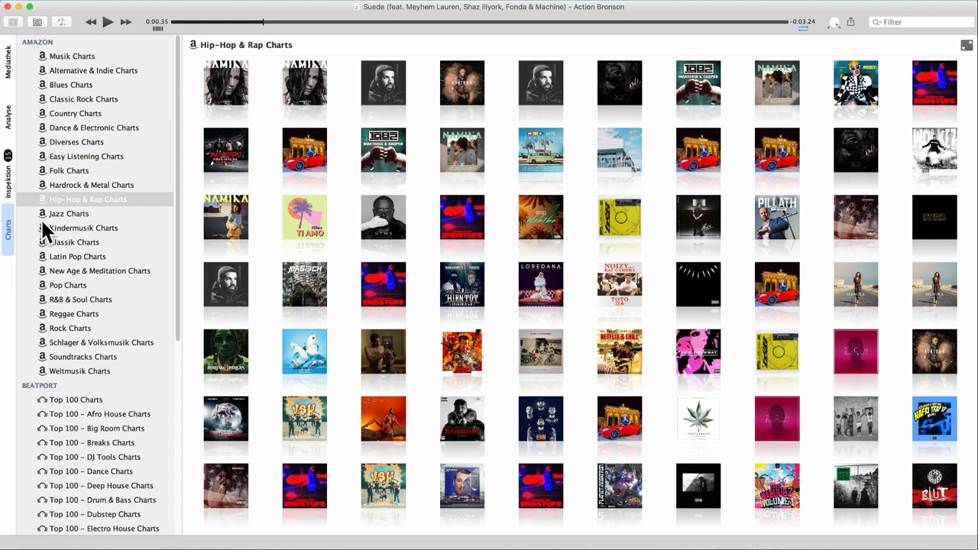
Return to the Music library, review the commands available for 'Look At Me Now' and select 'Bodak Yellow'.
{"action": "left_click", "coordinate": [8, 63]}
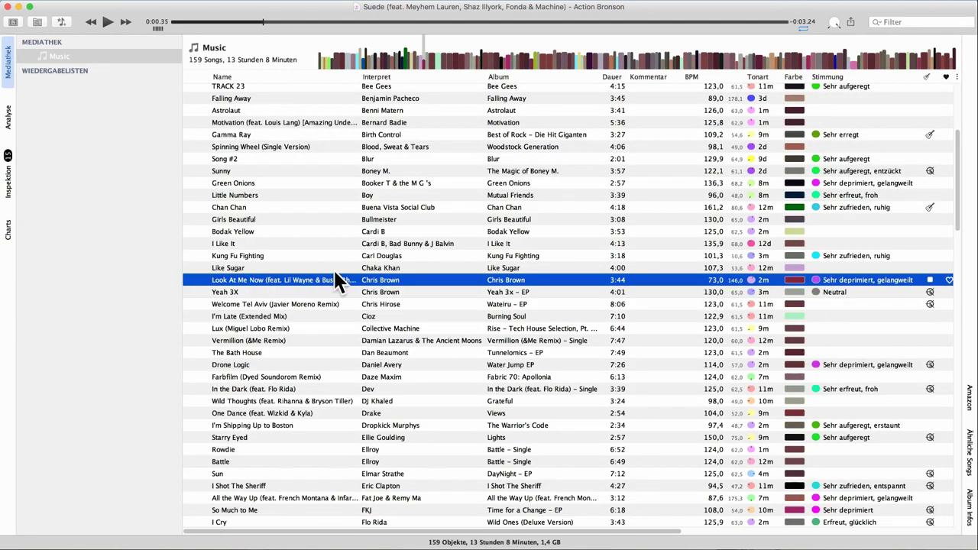
{"action": "right_click", "coordinate": [233, 272]}
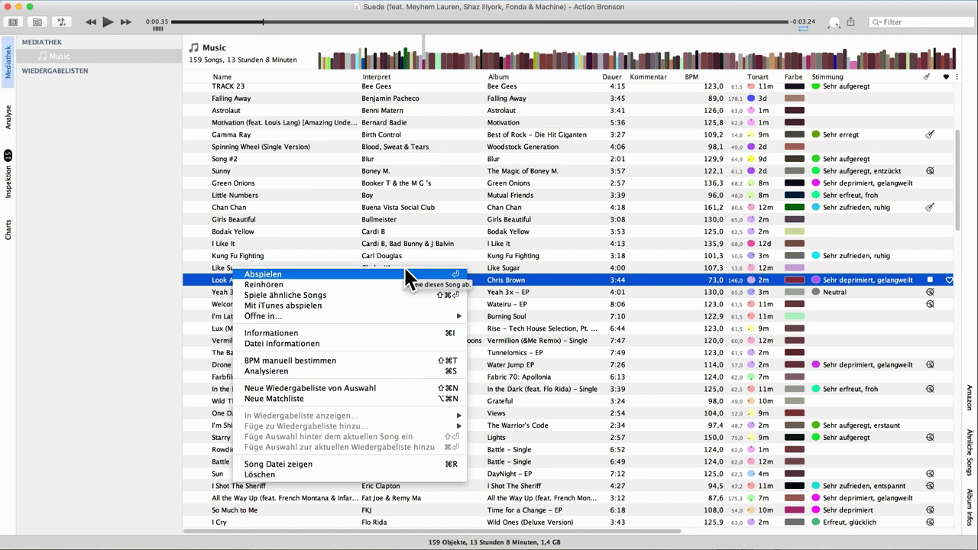
{"action": "left_click", "coordinate": [354, 229]}
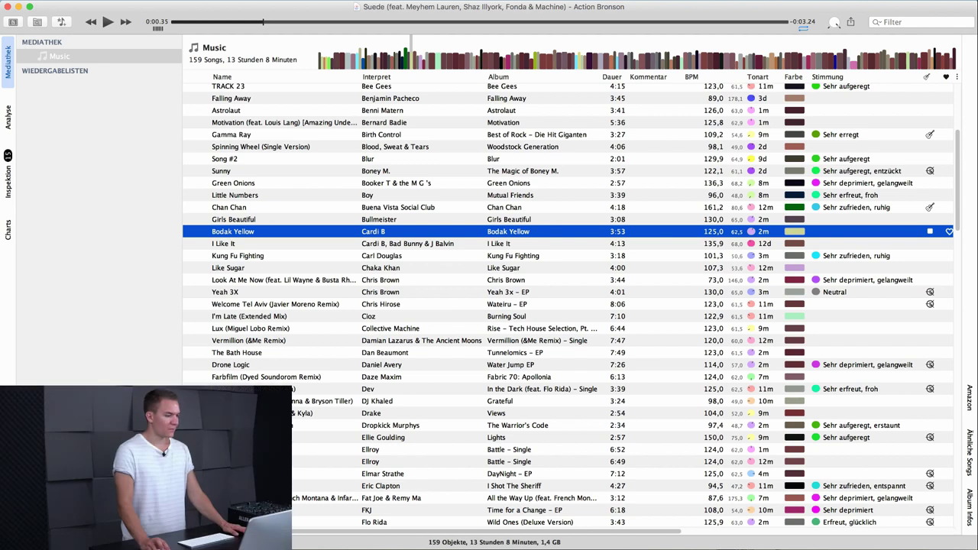
In the general preferences, check the interface themes and set the key display format to Traditional (OK).
{"action": "key", "text": "super+comma"}
{"action": "left_click", "coordinate": [416, 144]}
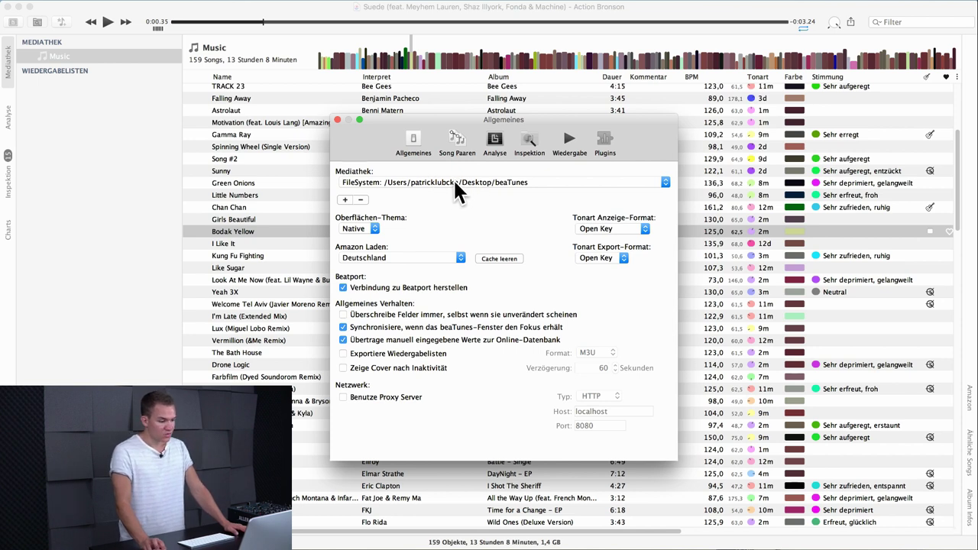
{"action": "left_click", "coordinate": [376, 227]}
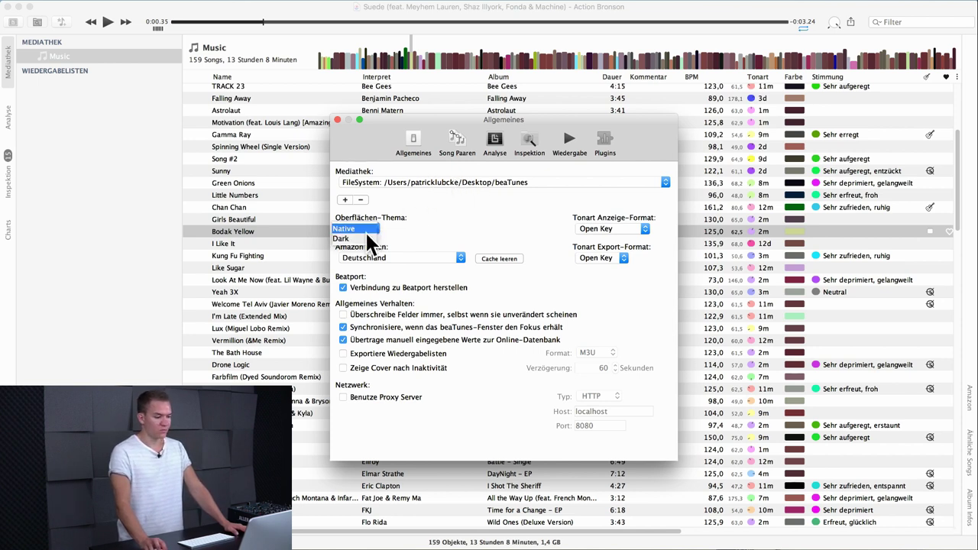
{"action": "left_click", "coordinate": [419, 217]}
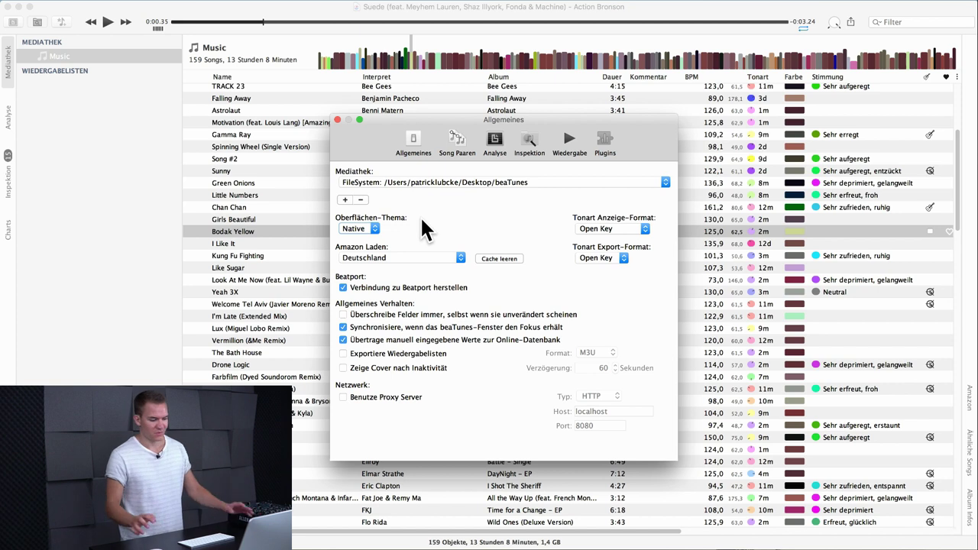
{"action": "left_click", "coordinate": [643, 229]}
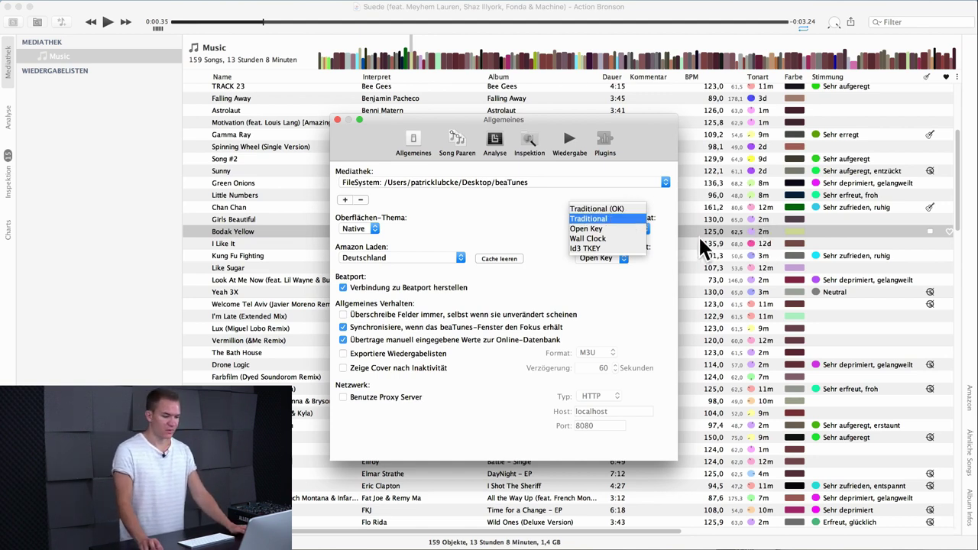
{"action": "left_click", "coordinate": [611, 208]}
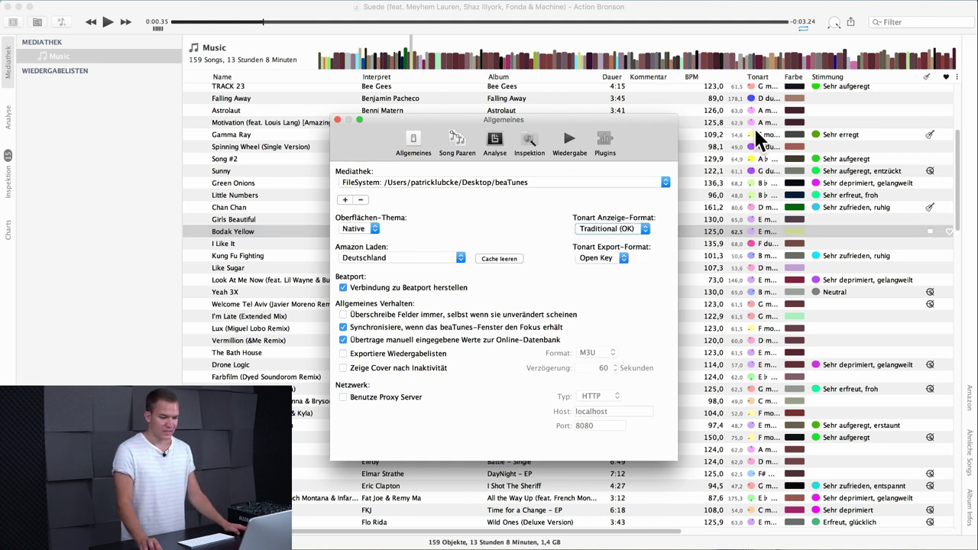
Set the key display format to Open Key.
{"action": "left_click", "coordinate": [646, 230]}
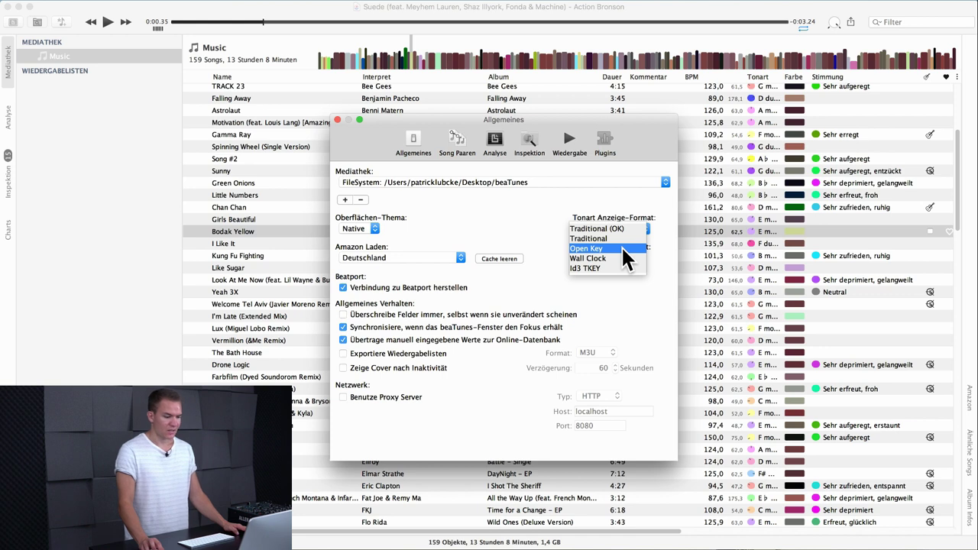
{"action": "left_click", "coordinate": [622, 247]}
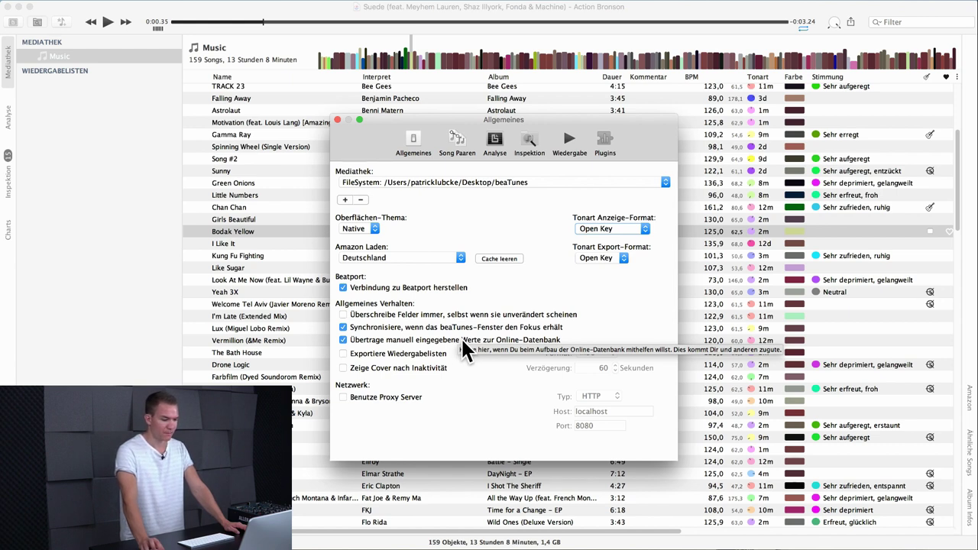
In the song matching preferences, set the similar colour weight to 3.6, the similar genre weight to 5.0 and the match quality to 53%.
{"action": "left_click", "coordinate": [455, 141]}
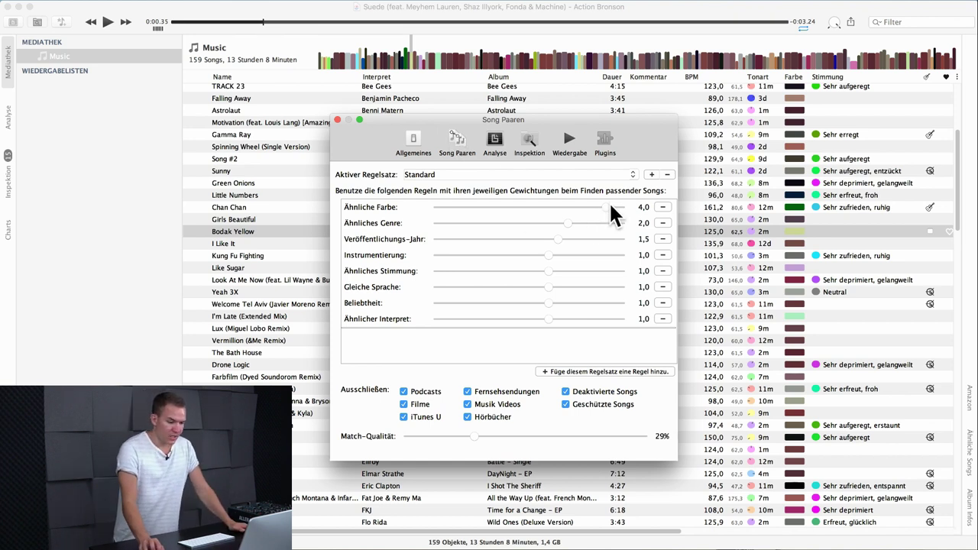
{"action": "left_click_drag", "start_coordinate": [628, 206], "coordinate": [600, 208]}
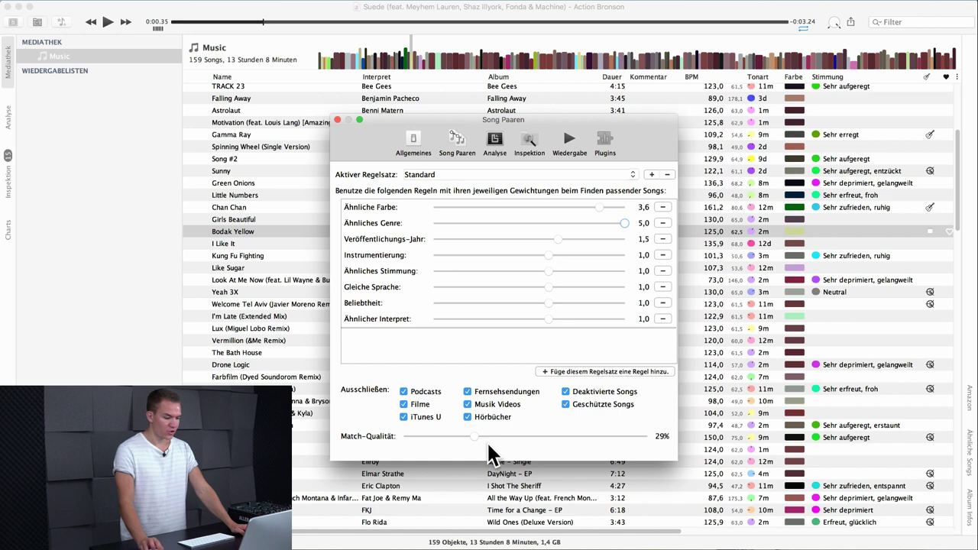
{"action": "left_click_drag", "start_coordinate": [474, 436], "coordinate": [535, 440]}
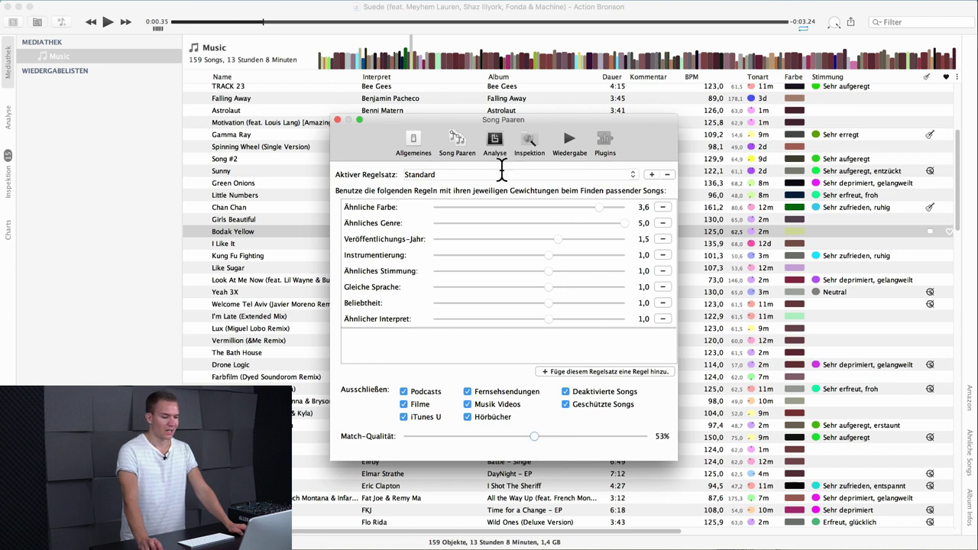
Look through the analysis and inspection preferences, and choose Traktor Audio 10 as the audio output device for playback.
{"action": "left_click", "coordinate": [488, 145]}
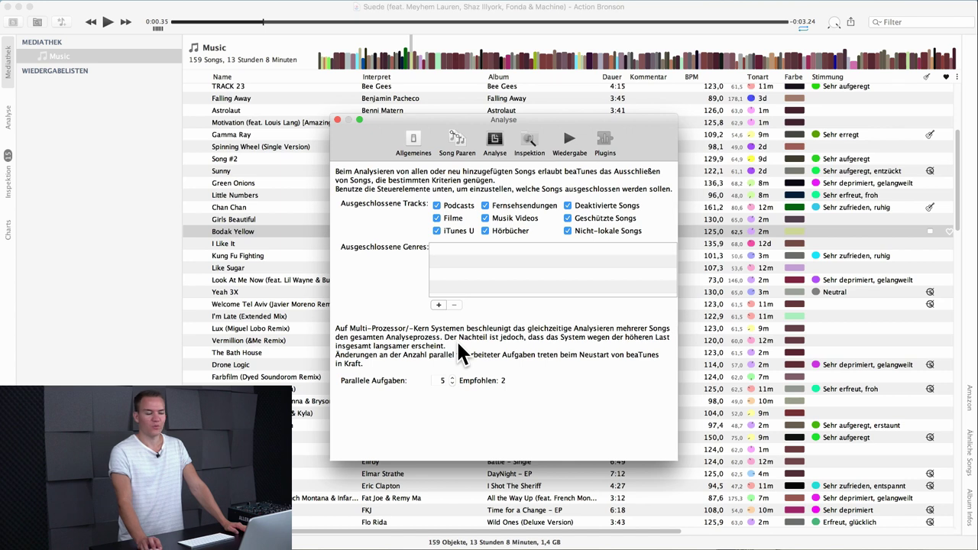
{"action": "left_click", "coordinate": [527, 144]}
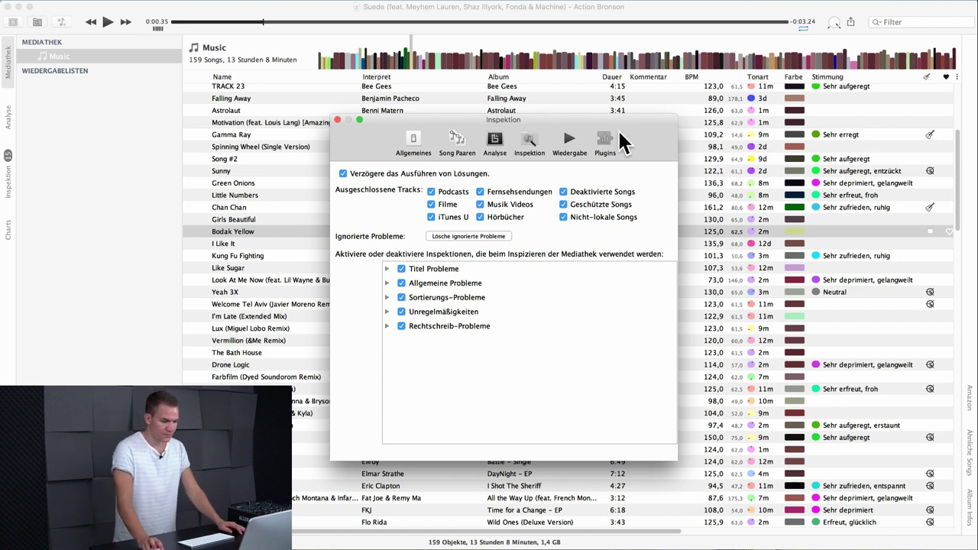
{"action": "left_click", "coordinate": [568, 141]}
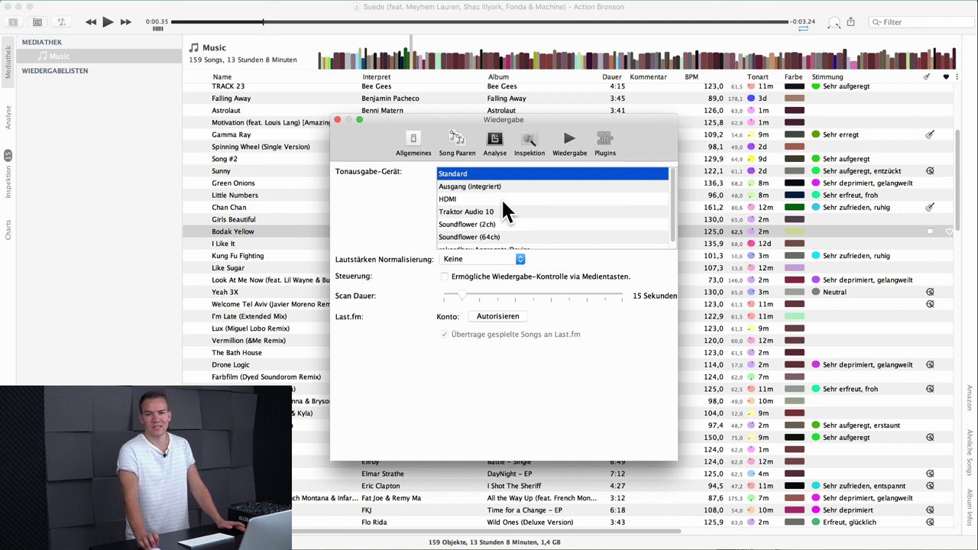
{"action": "scroll", "coordinate": [503, 203], "scroll_direction": "down", "scroll_amount": 1}
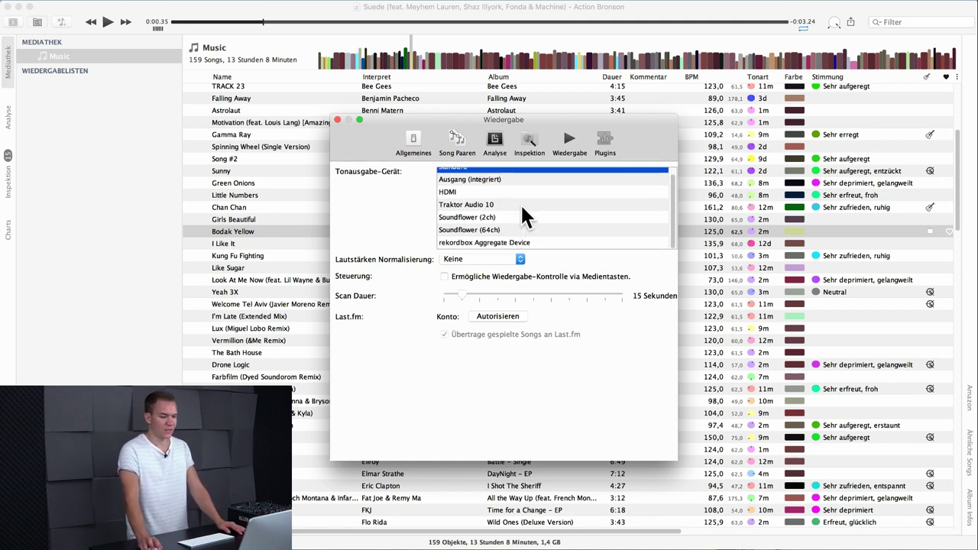
{"action": "left_click", "coordinate": [513, 203]}
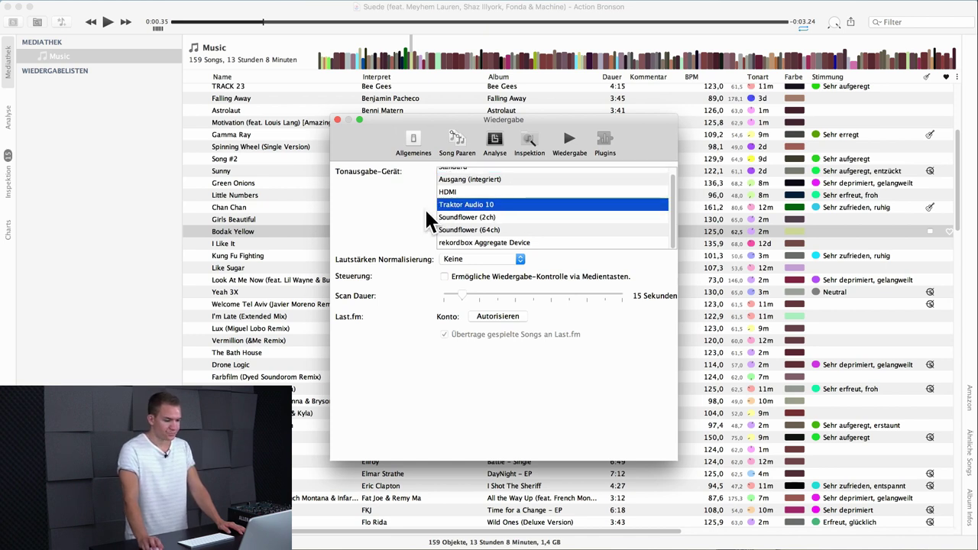
Check the volume normalisation options, and try a scan duration of 45 seconds before setting it back to 15 seconds.
{"action": "left_click", "coordinate": [510, 256]}
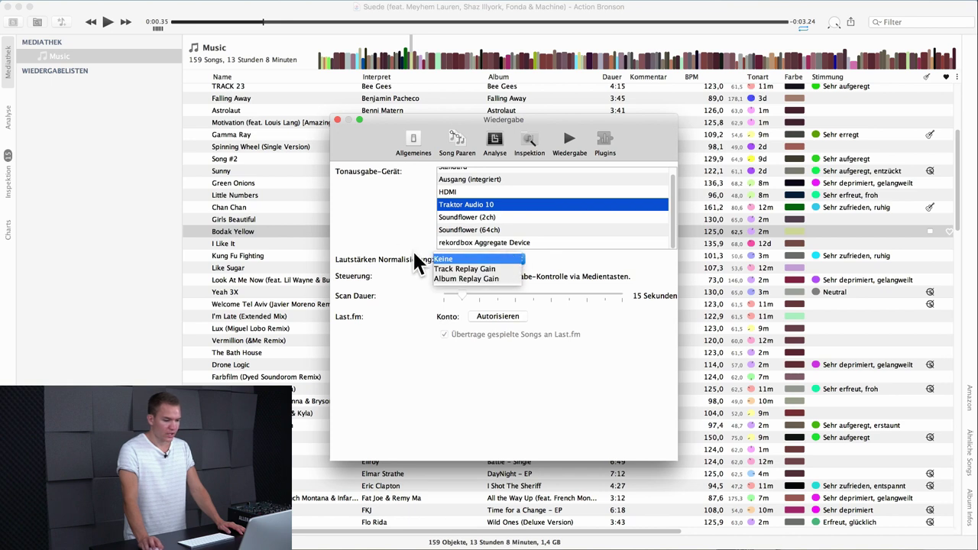
{"action": "left_click", "coordinate": [385, 221]}
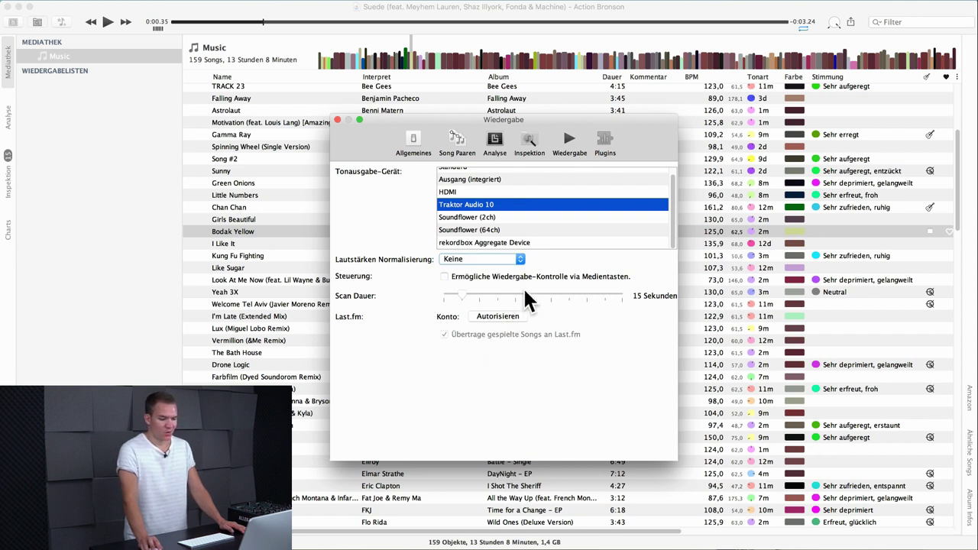
{"action": "left_click", "coordinate": [572, 293]}
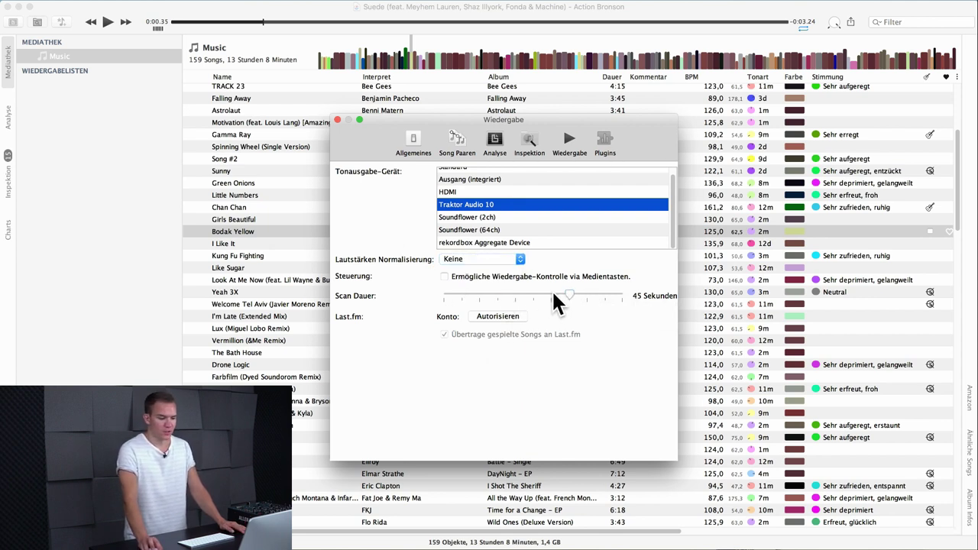
{"action": "left_click_drag", "start_coordinate": [551, 290], "coordinate": [468, 287]}
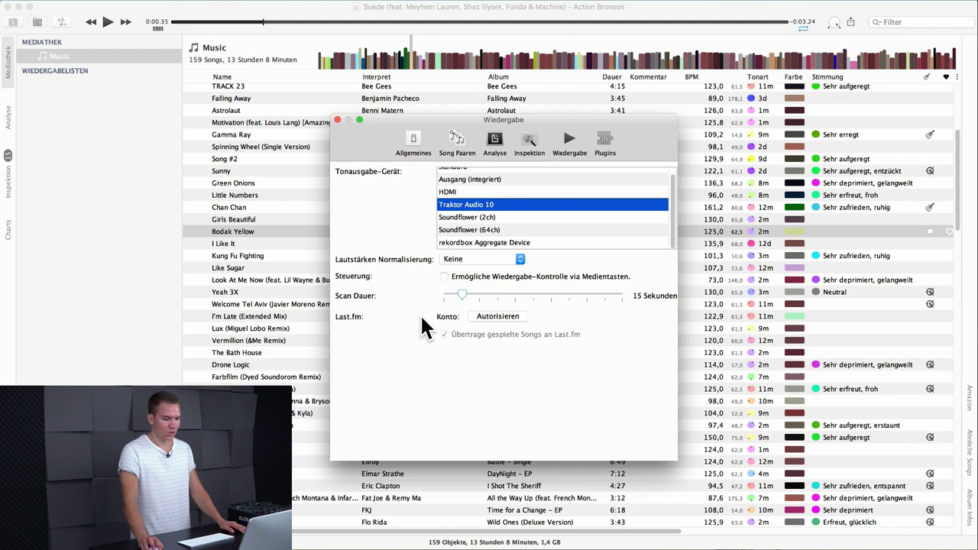
Browse the available plugins, viewing the details of Bandcamp Tags and Copy key to comment.
{"action": "left_click", "coordinate": [605, 142]}
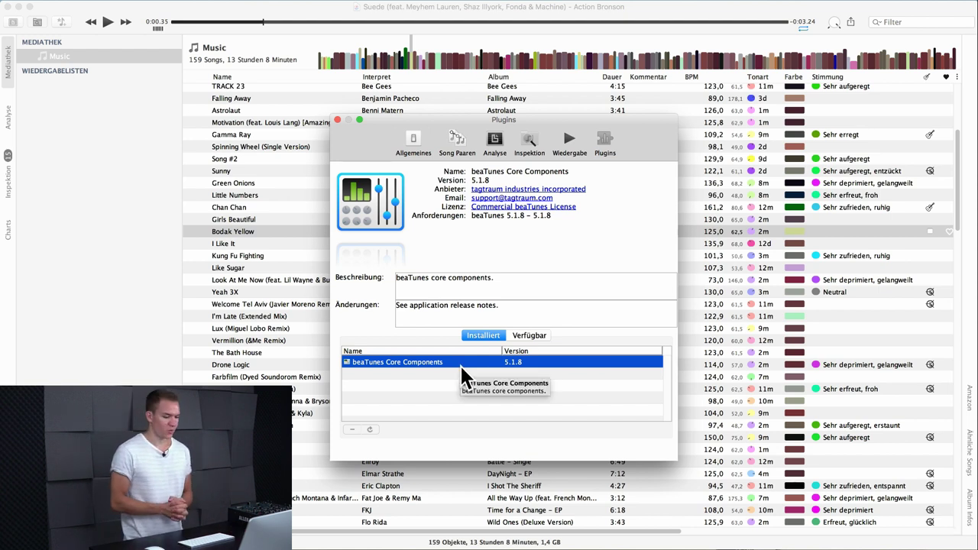
{"action": "left_click", "coordinate": [536, 342]}
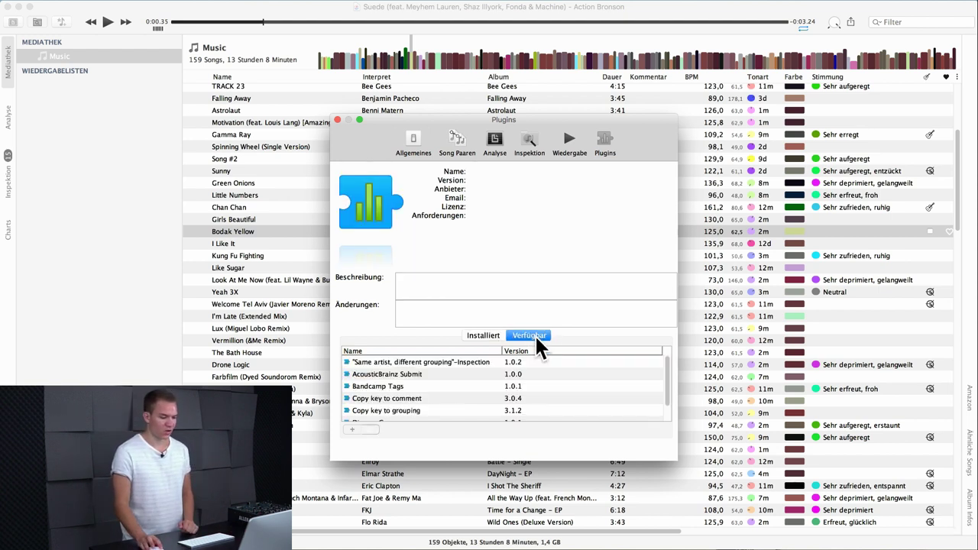
{"action": "left_click", "coordinate": [489, 384]}
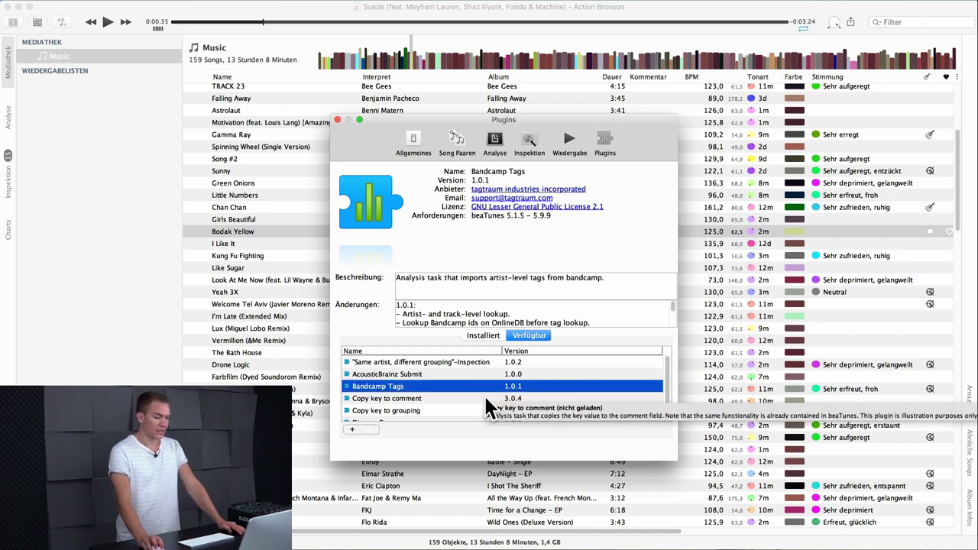
{"action": "left_click", "coordinate": [489, 399]}
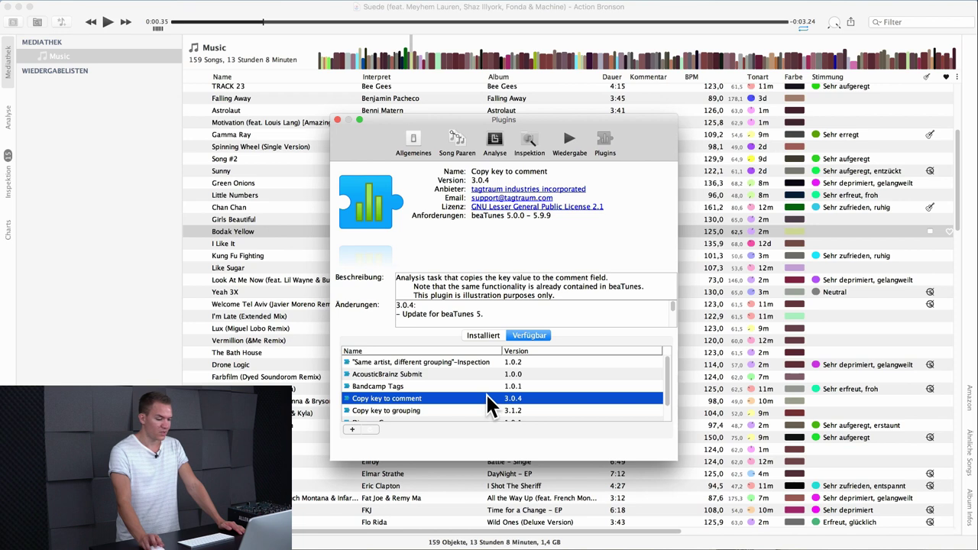
{"action": "scroll", "coordinate": [489, 407], "scroll_direction": "down", "scroll_amount": 2}
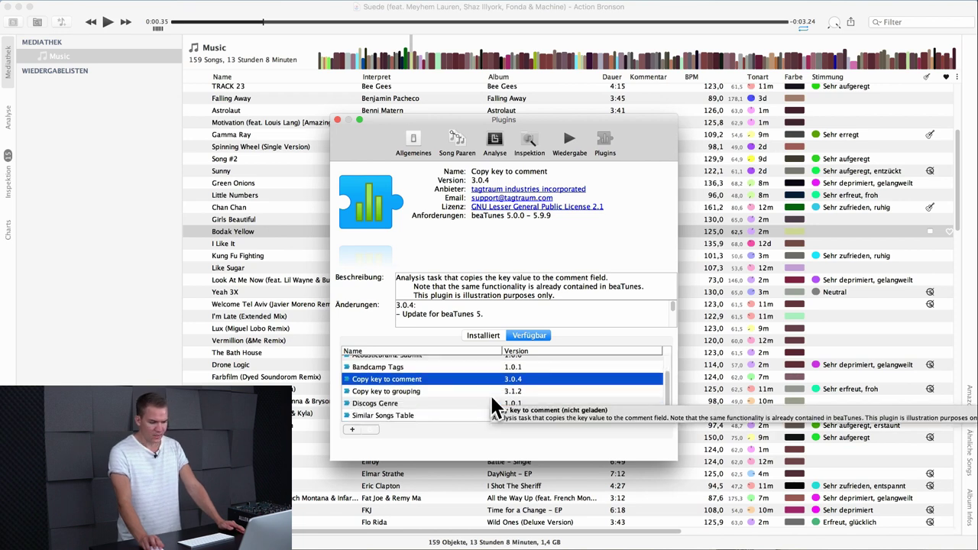
Install the Discogs Genre plugin and acknowledge the installation notice.
{"action": "left_click", "coordinate": [485, 401]}
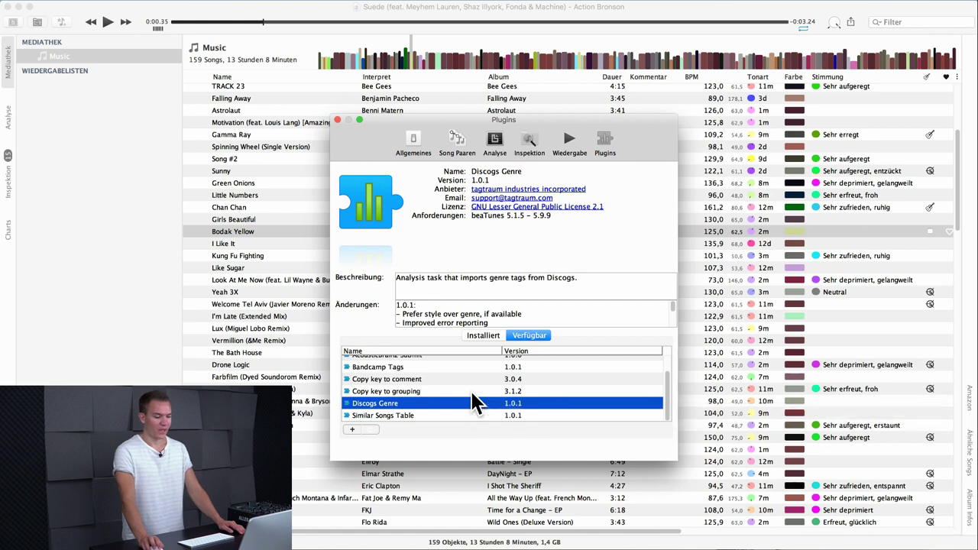
{"action": "left_click", "coordinate": [352, 429]}
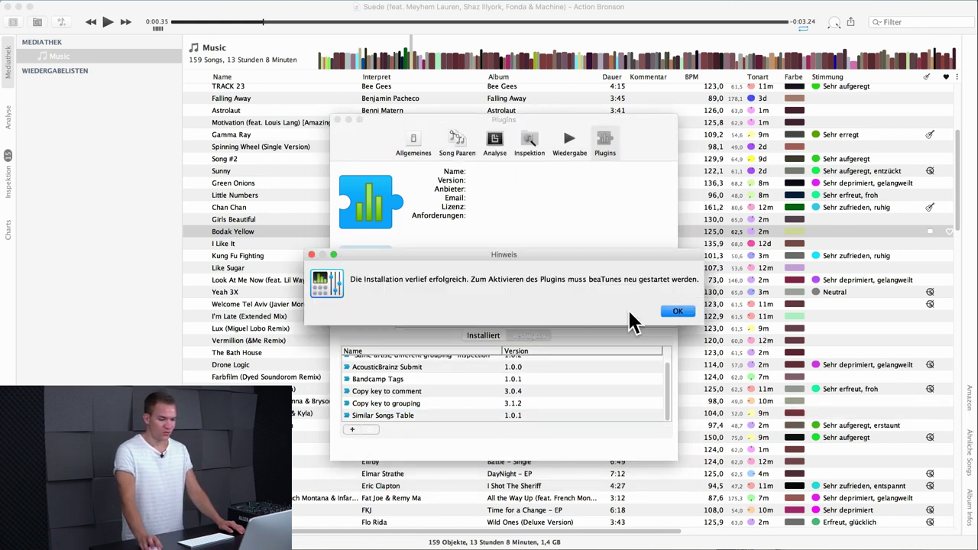
{"action": "left_click", "coordinate": [676, 311]}
View the details of the installed plugins Discogs Genre and beaTunes Core Components, and close the preferences.
{"action": "left_click", "coordinate": [475, 334]}
{"action": "left_click", "coordinate": [405, 374]}
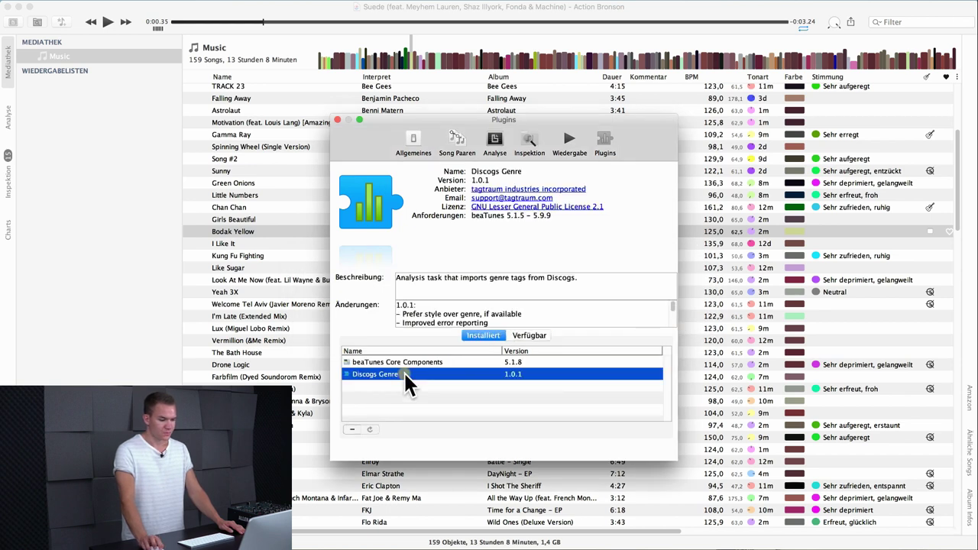
{"action": "left_click", "coordinate": [398, 362]}
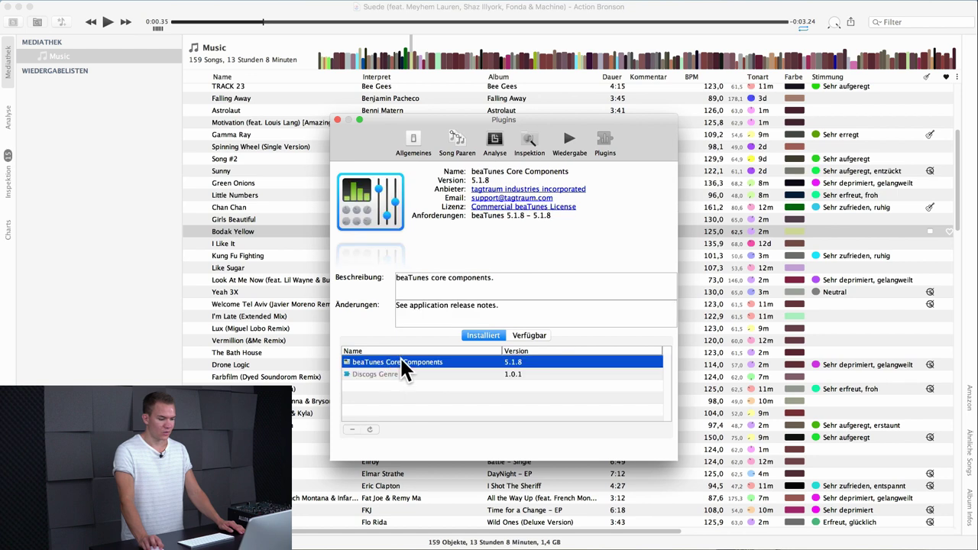
{"action": "left_click", "coordinate": [389, 374]}
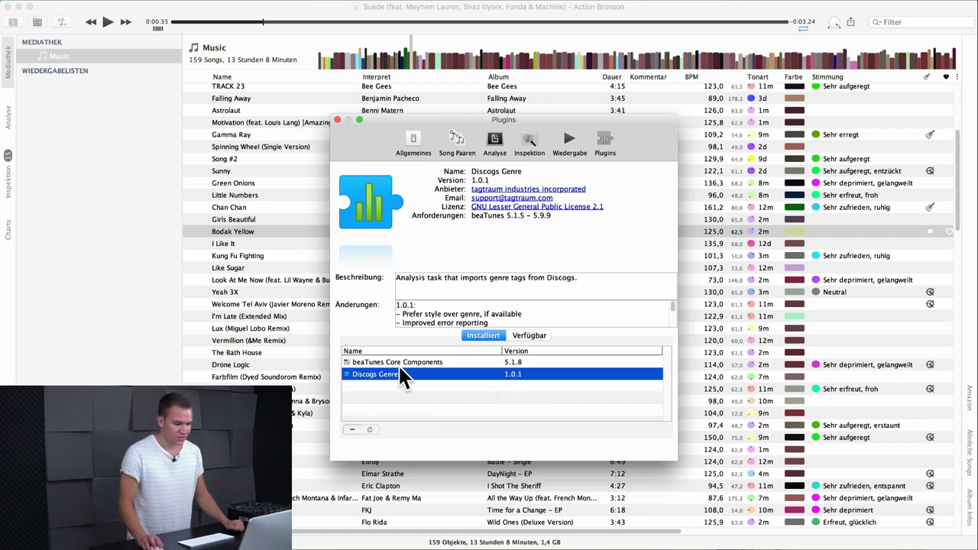
{"action": "scroll", "coordinate": [506, 316], "scroll_direction": "down", "scroll_amount": 2}
{"action": "scroll", "coordinate": [506, 317], "scroll_direction": "up", "scroll_amount": 2}
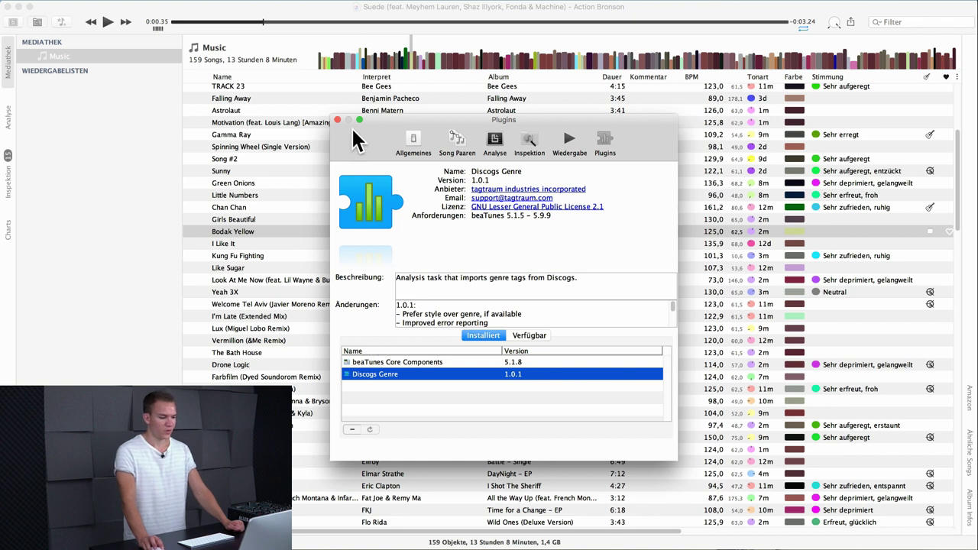
{"action": "left_click_drag", "start_coordinate": [351, 136], "coordinate": [348, 136]}
{"action": "left_click", "coordinate": [335, 120]}
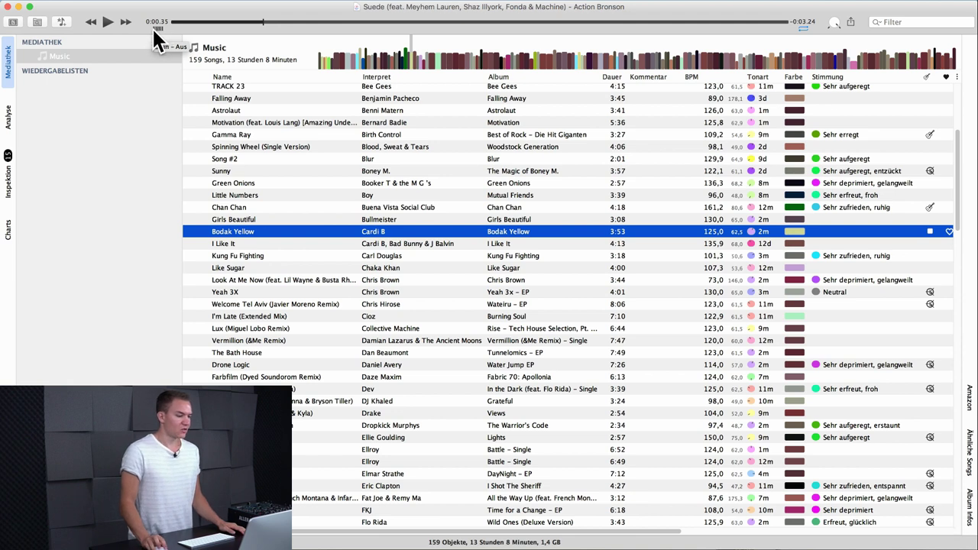
Play the library with scan playback, skip ahead to 'Oz' and 'Nankeido Seiche', and change the scan mode.
{"action": "left_click", "coordinate": [109, 22]}
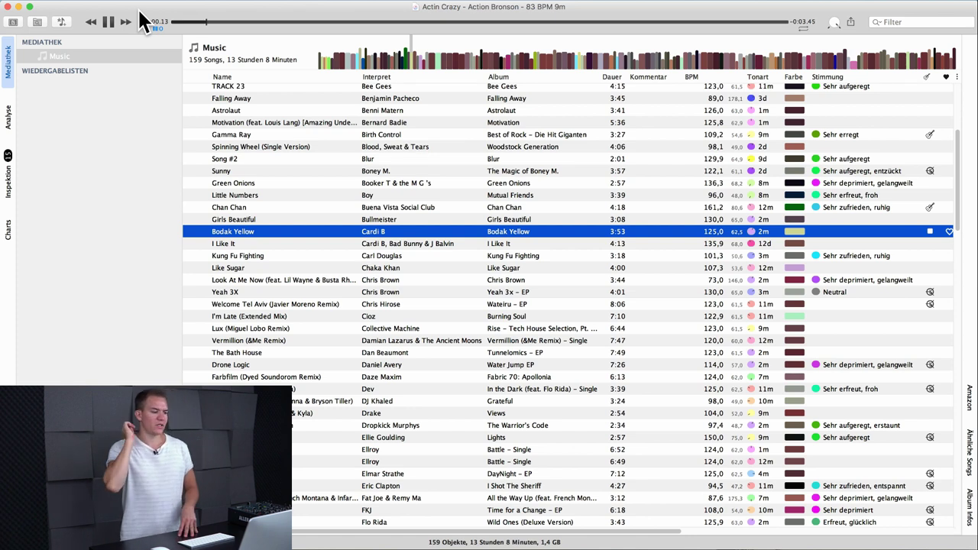
{"action": "key", "text": "super+Right"}
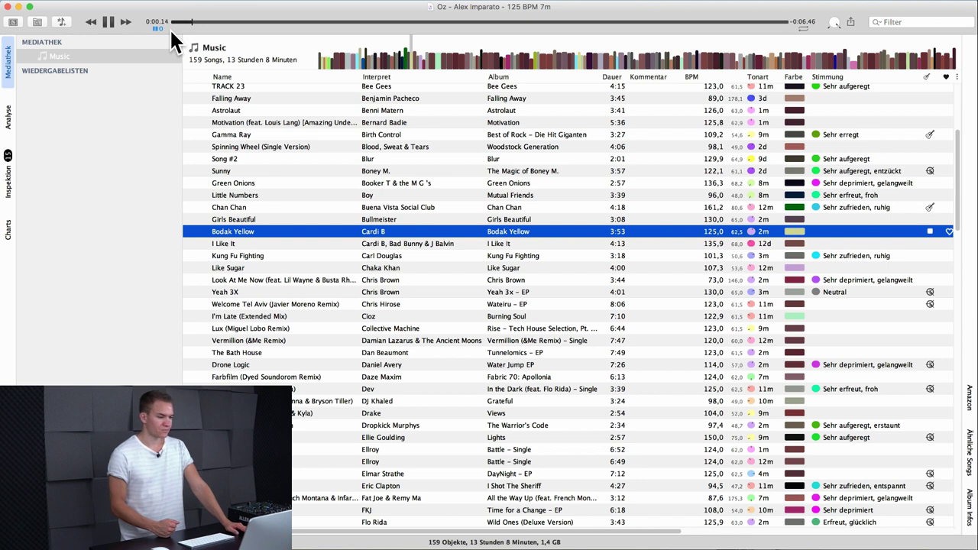
{"action": "key", "text": "super+Right"}
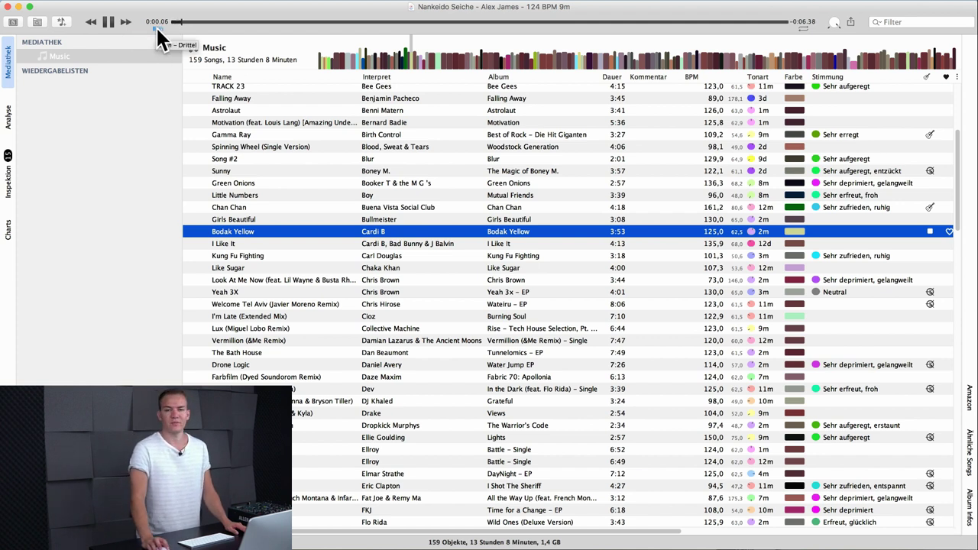
{"action": "left_click", "coordinate": [156, 29]}
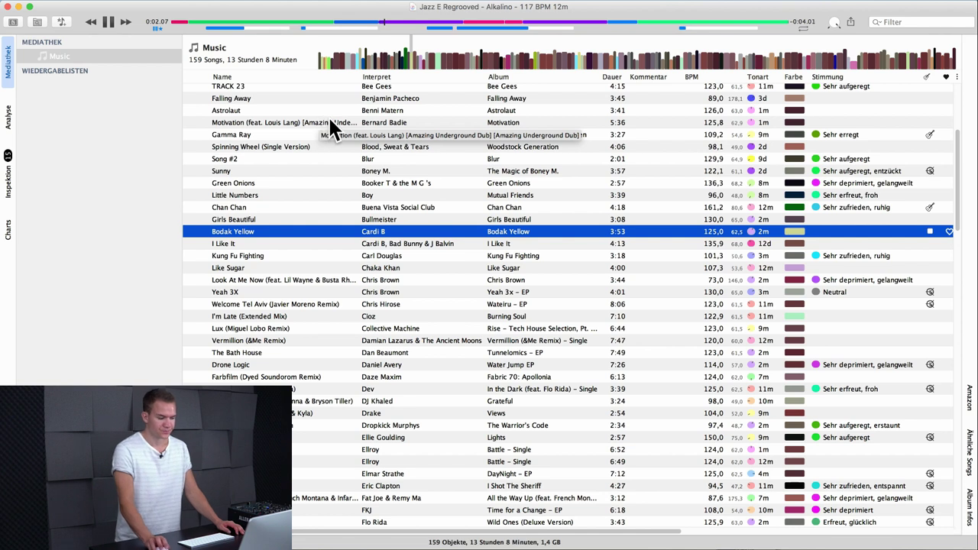
Skip from 'Jazz E Regrooved' to 'Caroline' and pause playback.
{"action": "scroll", "coordinate": [443, 187], "scroll_direction": "up", "scroll_amount": 3}
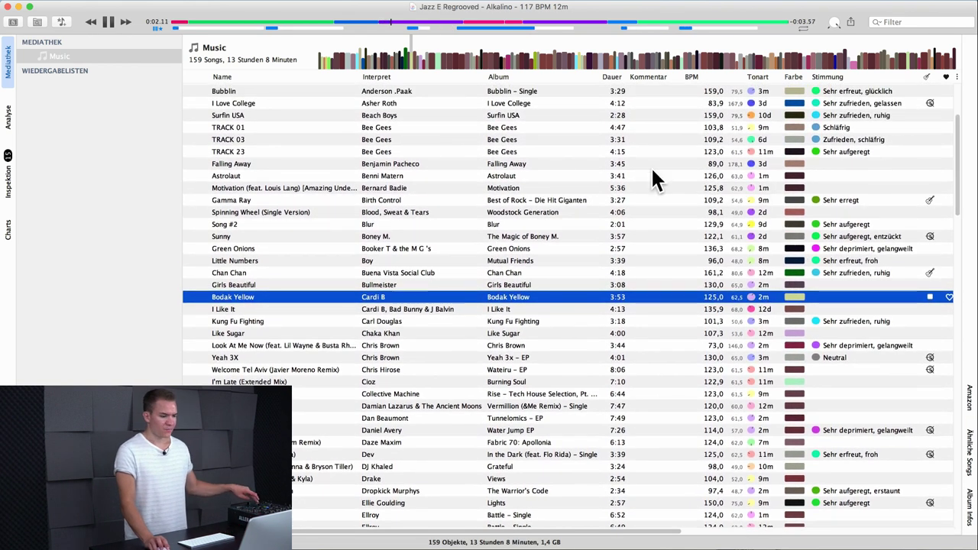
{"action": "left_click", "coordinate": [125, 22]}
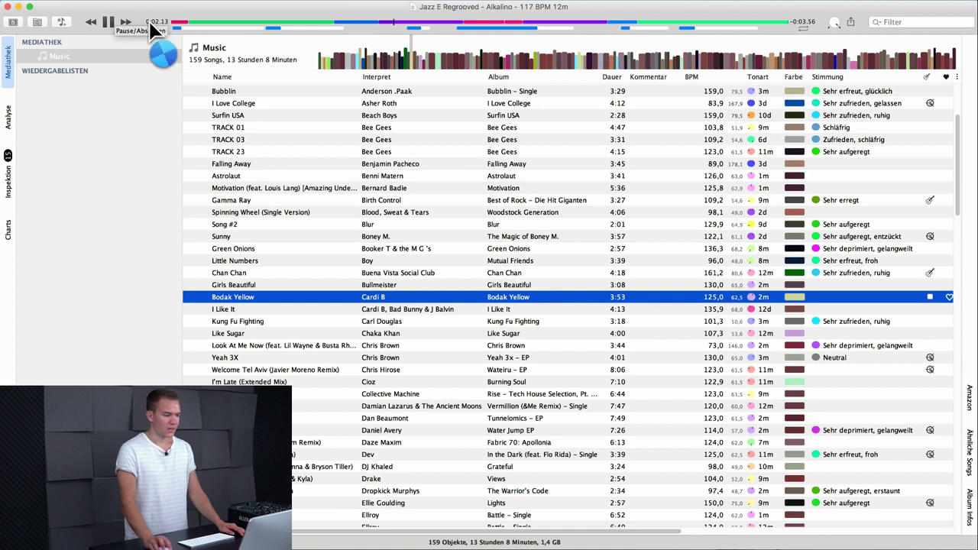
{"action": "left_click", "coordinate": [108, 21]}
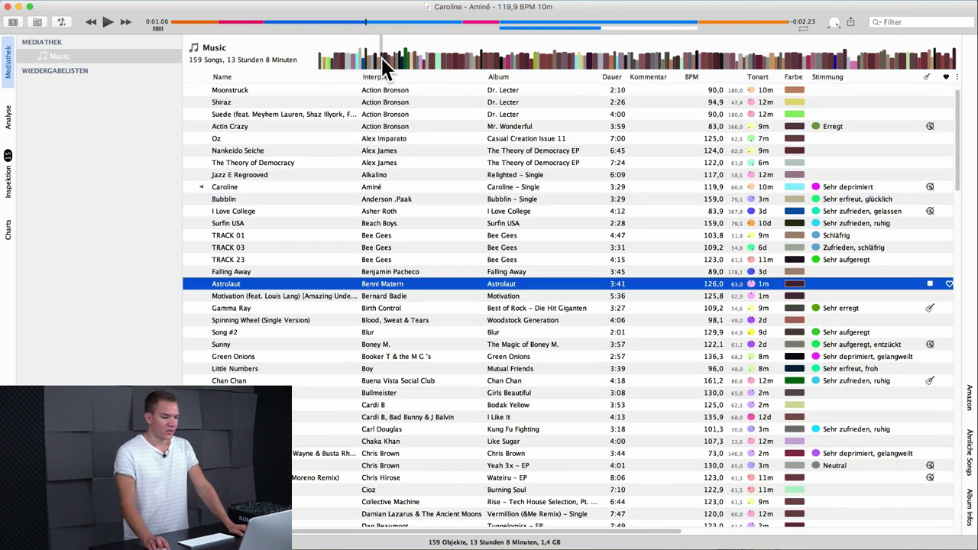
Jump through the library using the coloured song overview, selecting 'Girls Beautiful' and the Cioz track from 'Burning Soul'.
{"action": "left_click", "coordinate": [418, 58]}
{"action": "left_click", "coordinate": [409, 59]}
{"action": "left_click", "coordinate": [410, 61]}
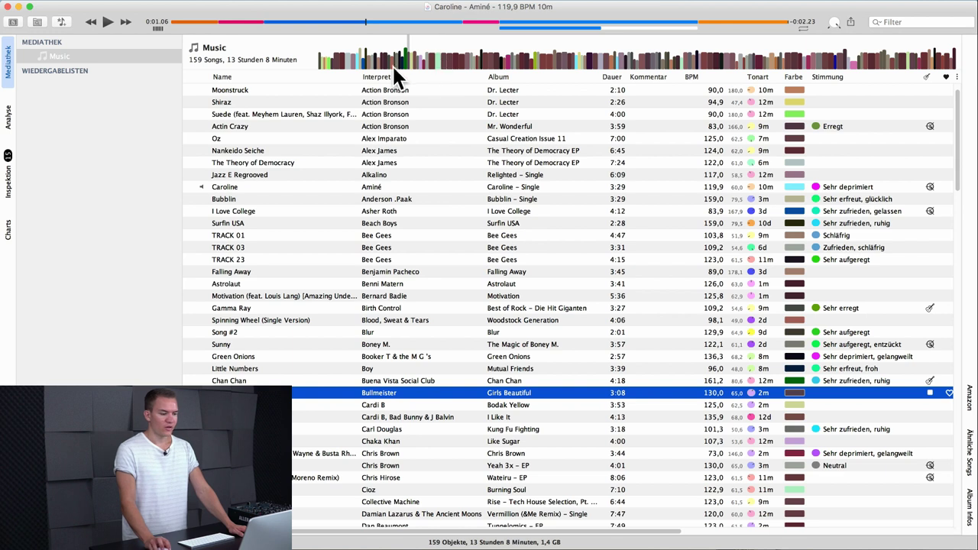
{"action": "left_click", "coordinate": [439, 56]}
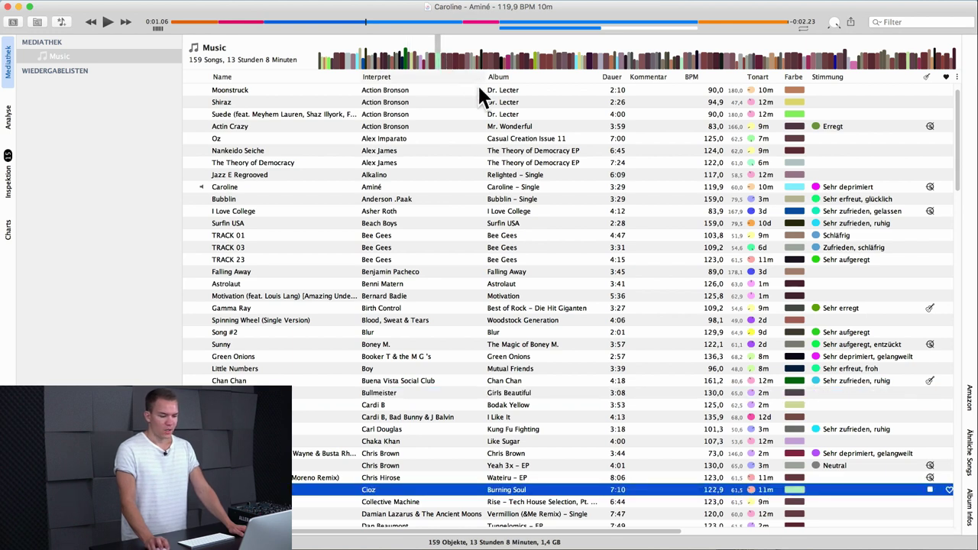
Look through the library's columns, from song name and album through key, colour and mood to genre, keywords and file location.
{"action": "scroll", "coordinate": [501, 234], "scroll_direction": "up", "scroll_amount": 2}
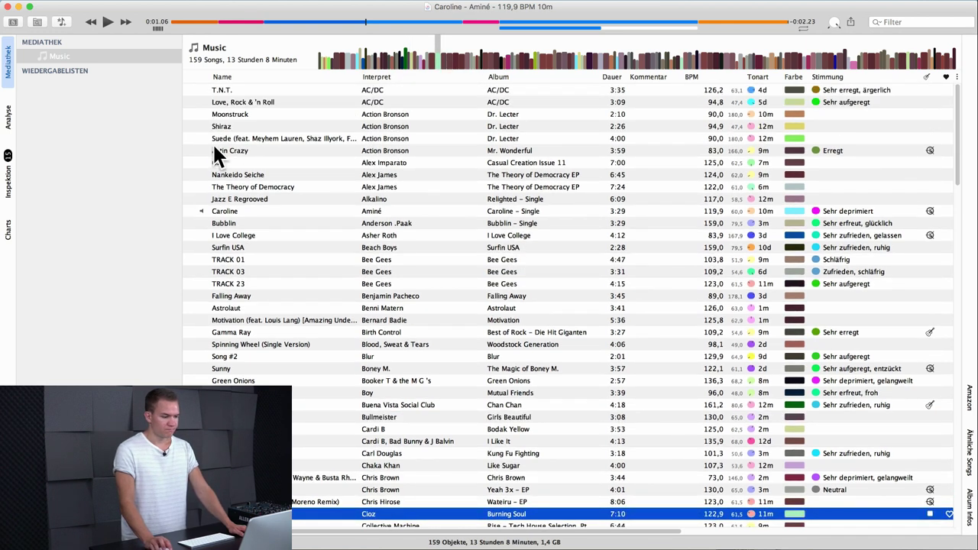
{"action": "scroll", "coordinate": [646, 180], "scroll_direction": "right", "scroll_amount": 1}
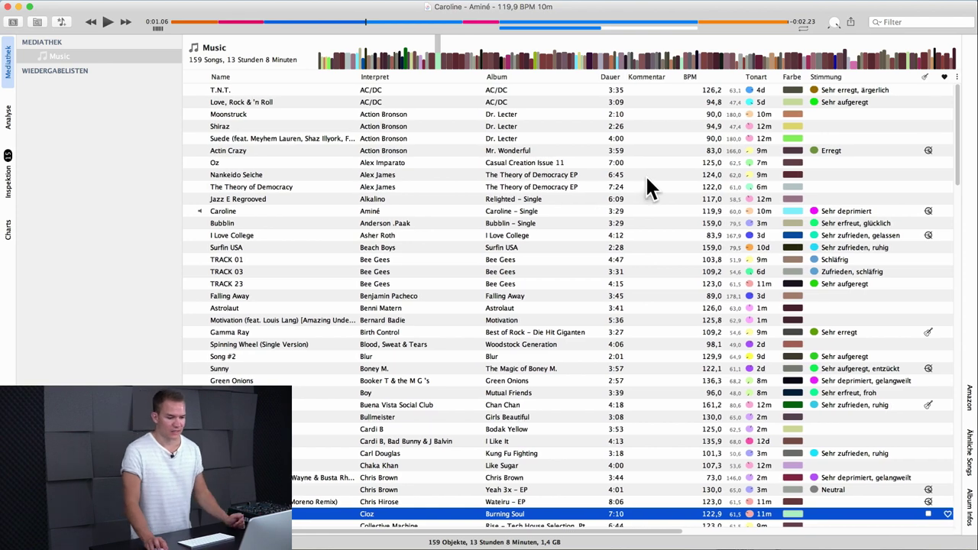
{"action": "scroll", "coordinate": [646, 179], "scroll_direction": "right", "scroll_amount": 10}
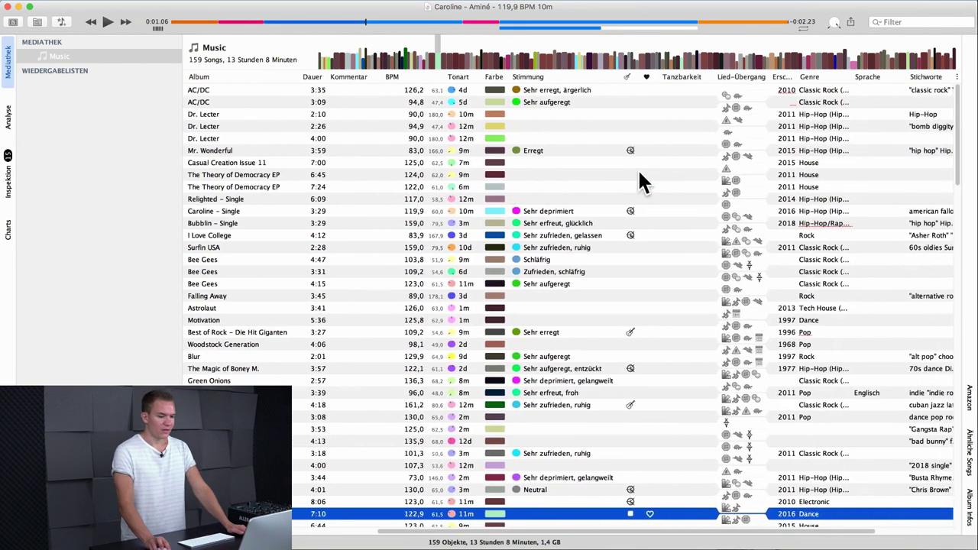
{"action": "scroll", "coordinate": [637, 174], "scroll_direction": "right", "scroll_amount": 4}
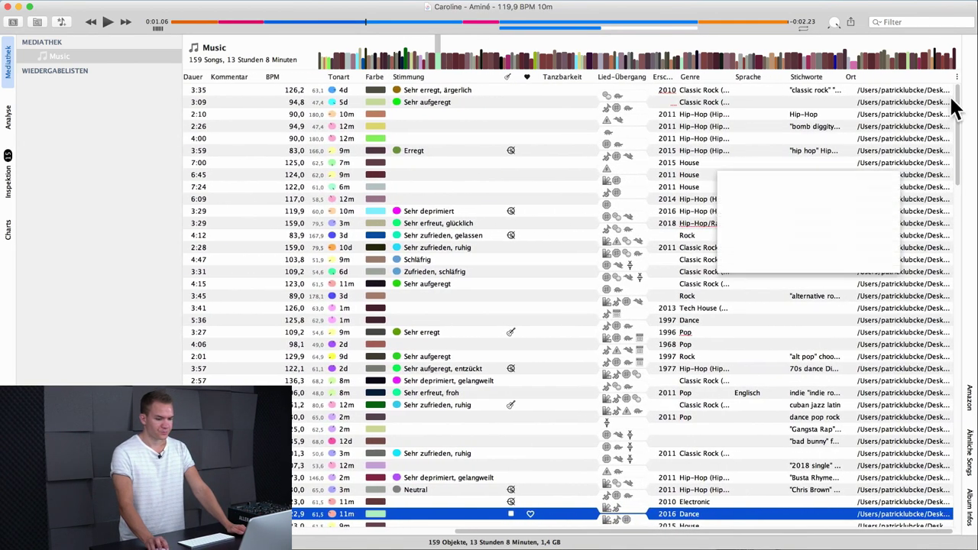
{"action": "scroll", "coordinate": [745, 168], "scroll_direction": "left", "scroll_amount": 1}
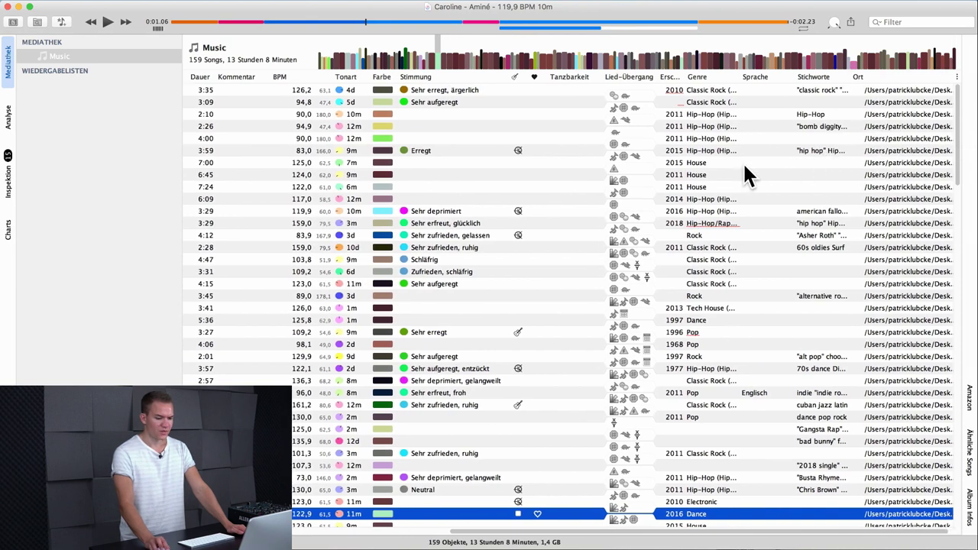
{"action": "scroll", "coordinate": [745, 168], "scroll_direction": "left", "scroll_amount": 3}
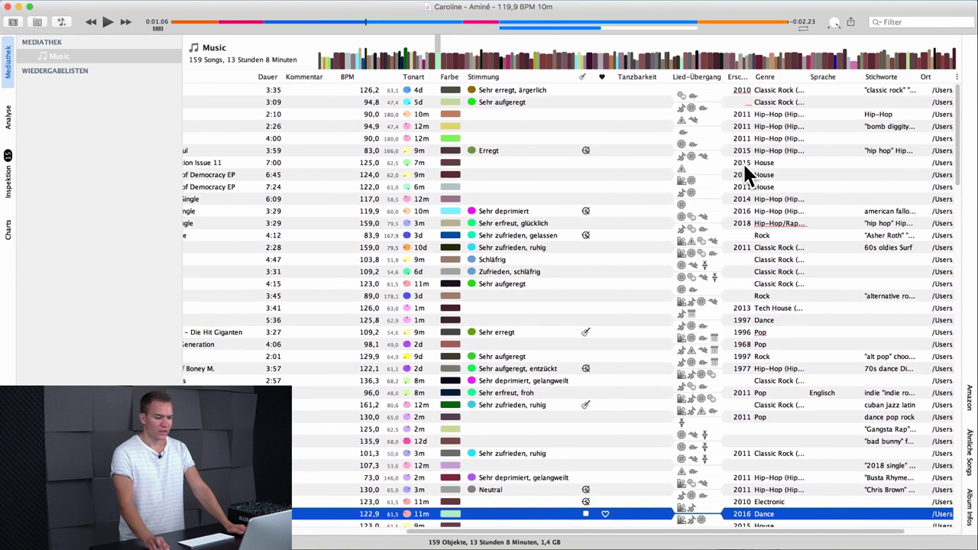
{"action": "scroll", "coordinate": [744, 168], "scroll_direction": "left", "scroll_amount": 1}
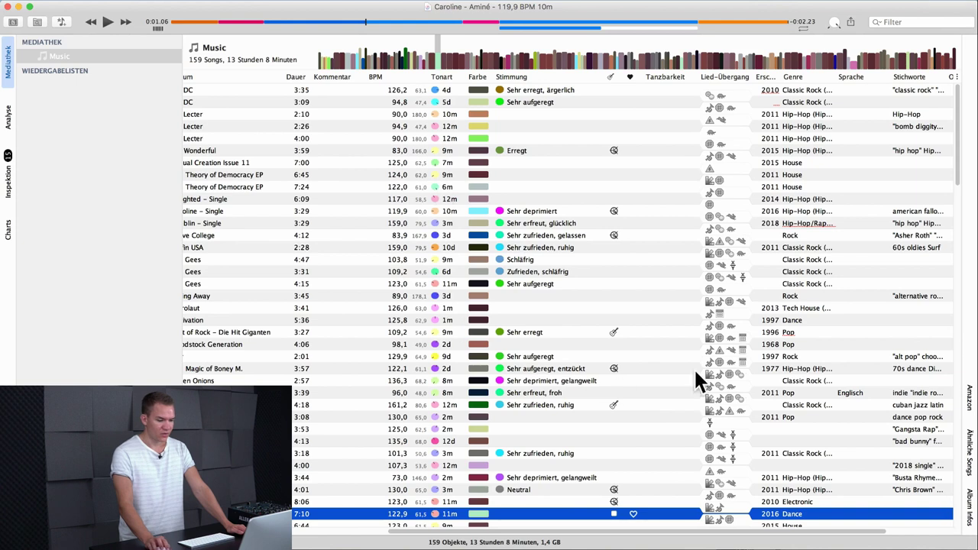
View the key choices for the Action Bronson song 'Shiraz', and briefly play the song and pause it.
{"action": "left_click", "coordinate": [447, 126]}
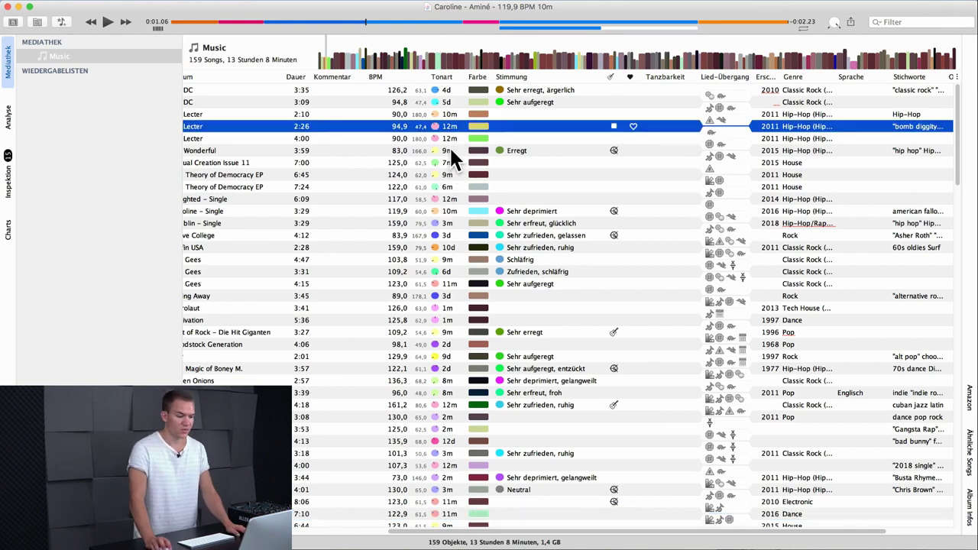
{"action": "left_click", "coordinate": [437, 127]}
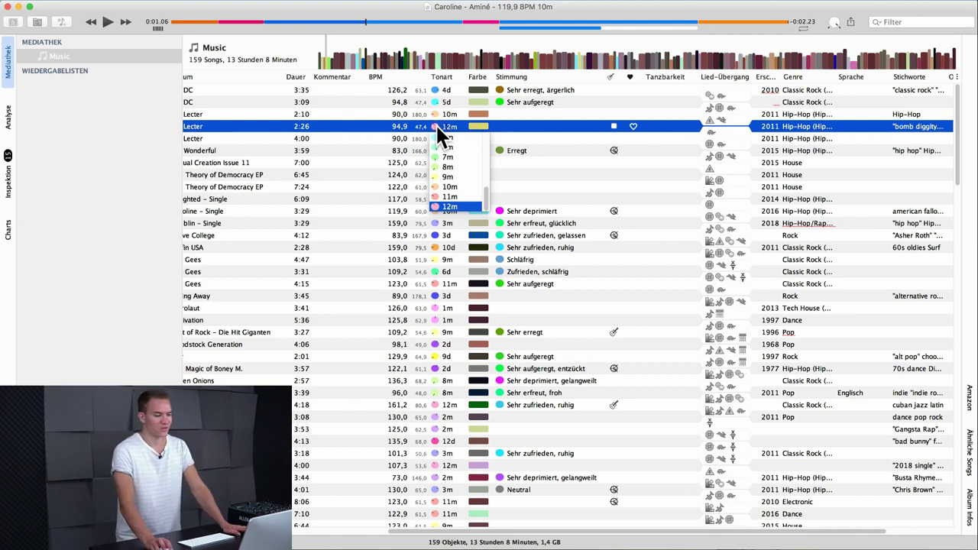
{"action": "left_click", "coordinate": [435, 125]}
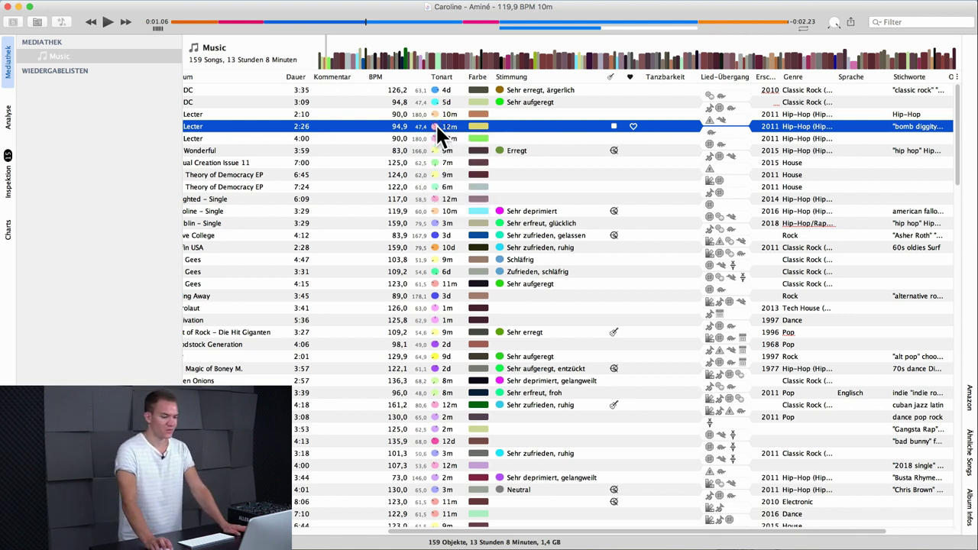
{"action": "double_click", "coordinate": [477, 127]}
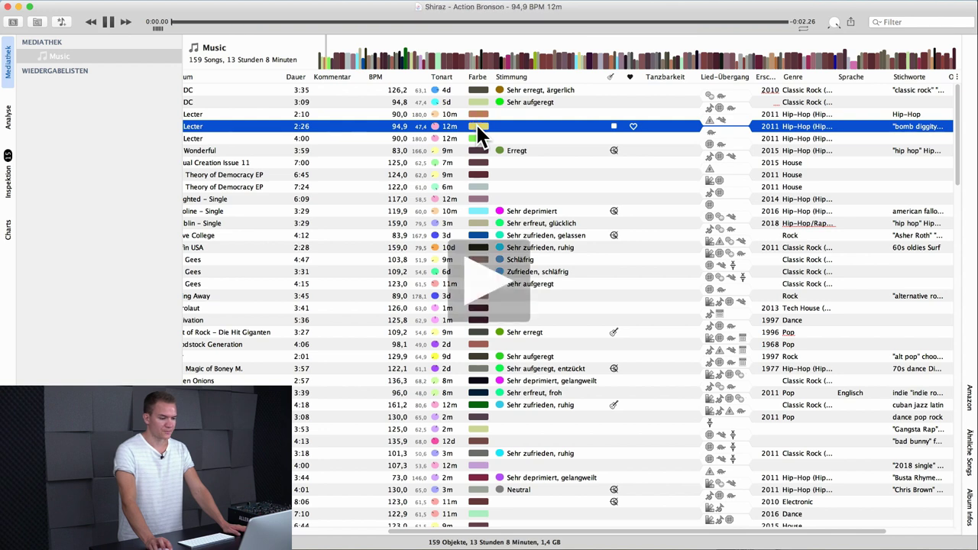
{"action": "left_click", "coordinate": [109, 21]}
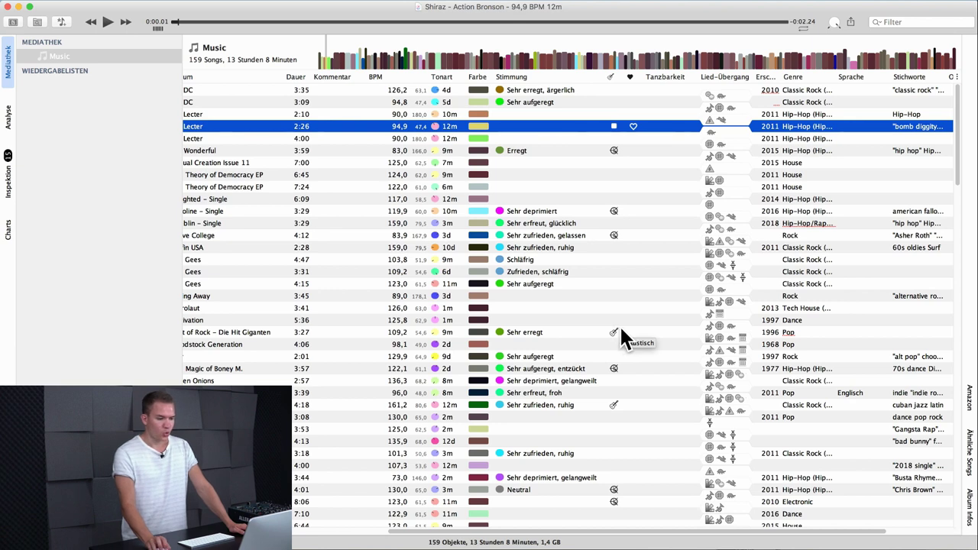
Mark the song 'Chan Chan' as a favourite.
{"action": "scroll", "coordinate": [631, 247], "scroll_direction": "down", "scroll_amount": 3}
{"action": "scroll", "coordinate": [629, 243], "scroll_direction": "down", "scroll_amount": 2}
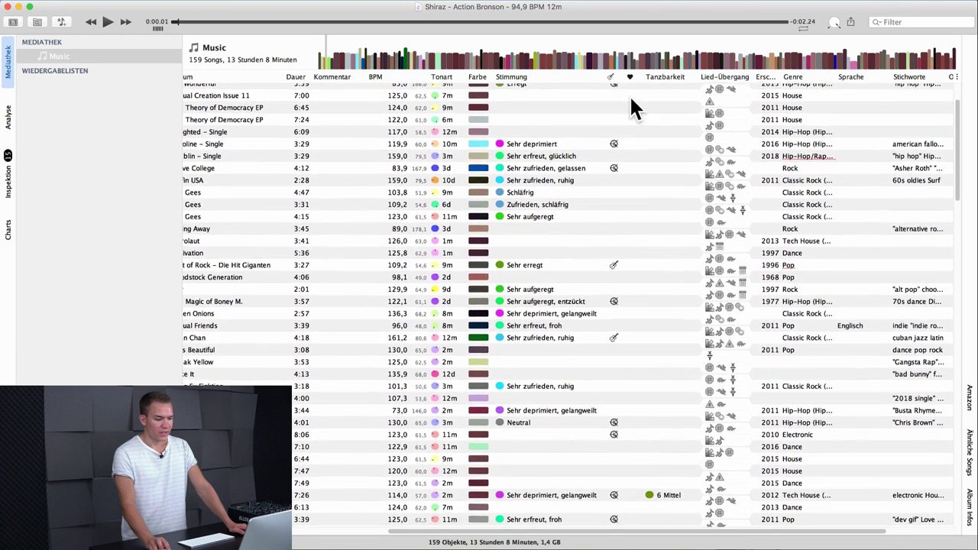
{"action": "left_click", "coordinate": [628, 309]}
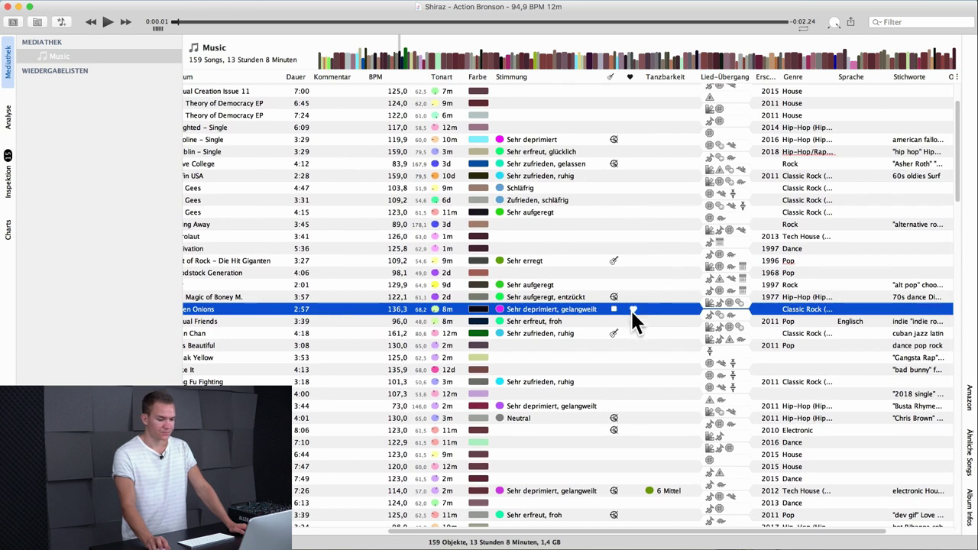
{"action": "left_click", "coordinate": [633, 334]}
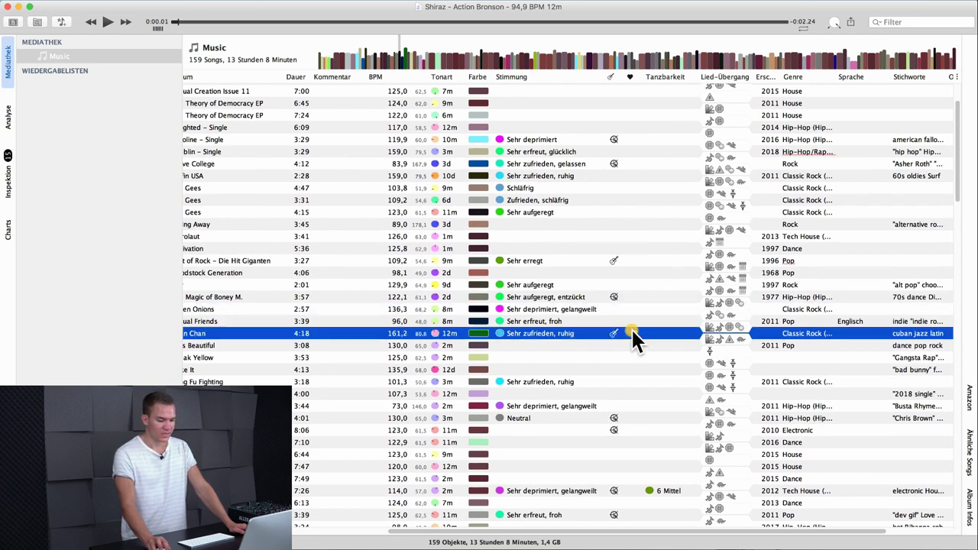
Select the 7:26 track from the Jump EP and examine the danceability ratings across the library.
{"action": "scroll", "coordinate": [631, 334], "scroll_direction": "up", "scroll_amount": 5}
{"action": "scroll", "coordinate": [631, 340], "scroll_direction": "down", "scroll_amount": 10}
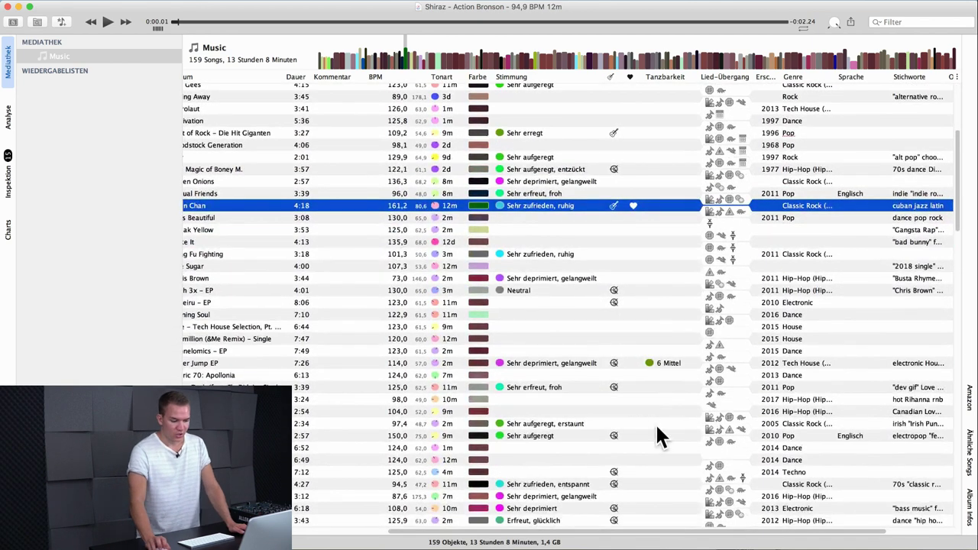
{"action": "left_click", "coordinate": [671, 365]}
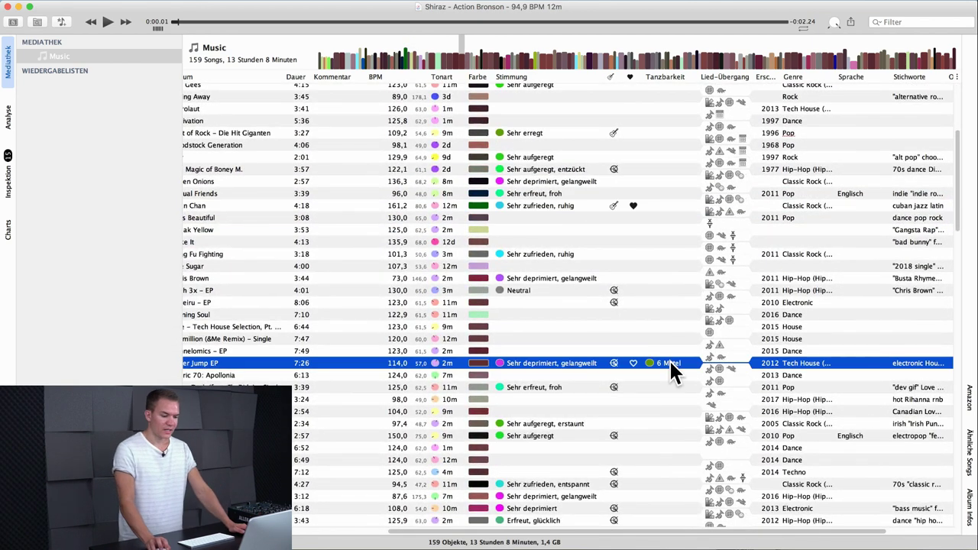
{"action": "scroll", "coordinate": [673, 389], "scroll_direction": "down", "scroll_amount": 12}
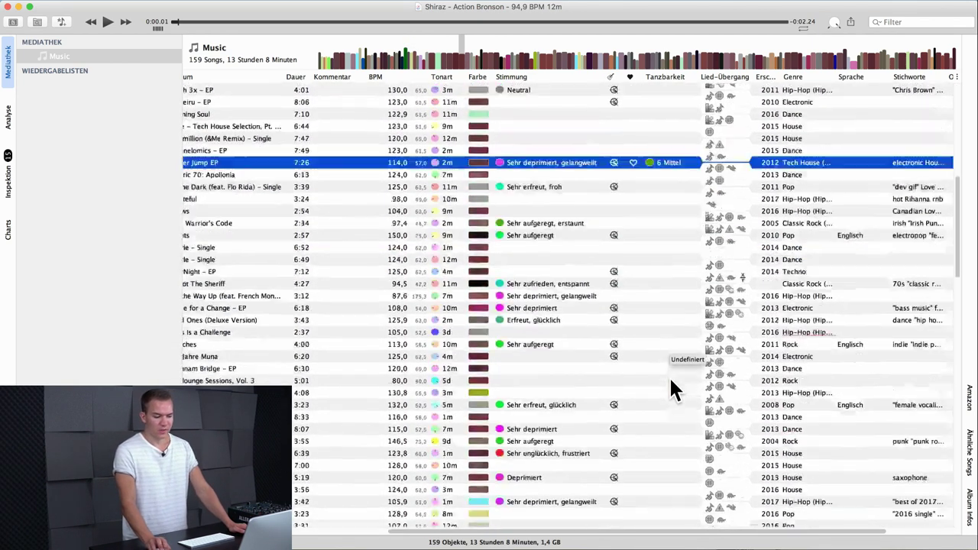
Go through the first AC/DC and Action Bronson songs one by one to compare the transitions between neighbouring tracks.
{"action": "scroll", "coordinate": [676, 389], "scroll_direction": "up", "scroll_amount": 12}
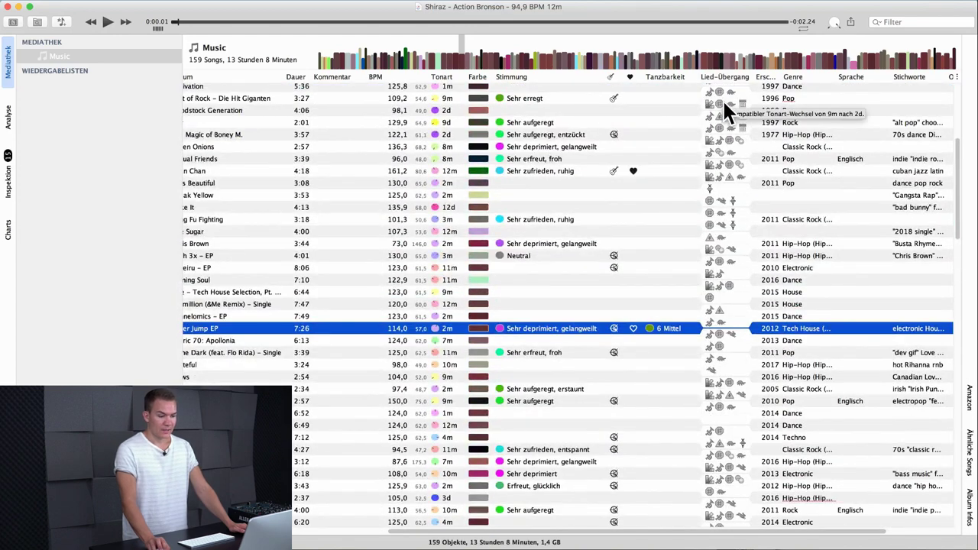
{"action": "scroll", "coordinate": [722, 98], "scroll_direction": "down", "scroll_amount": 10}
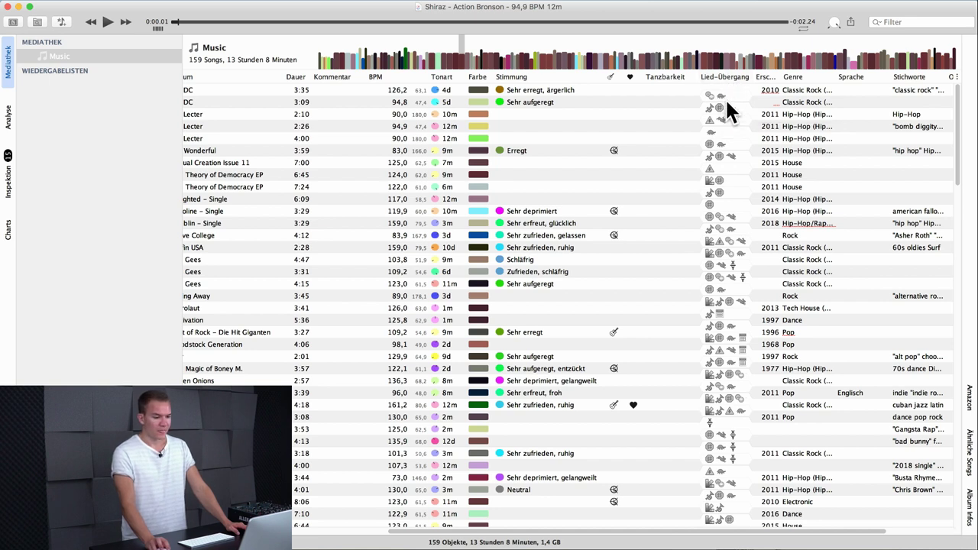
{"action": "left_click", "coordinate": [673, 103]}
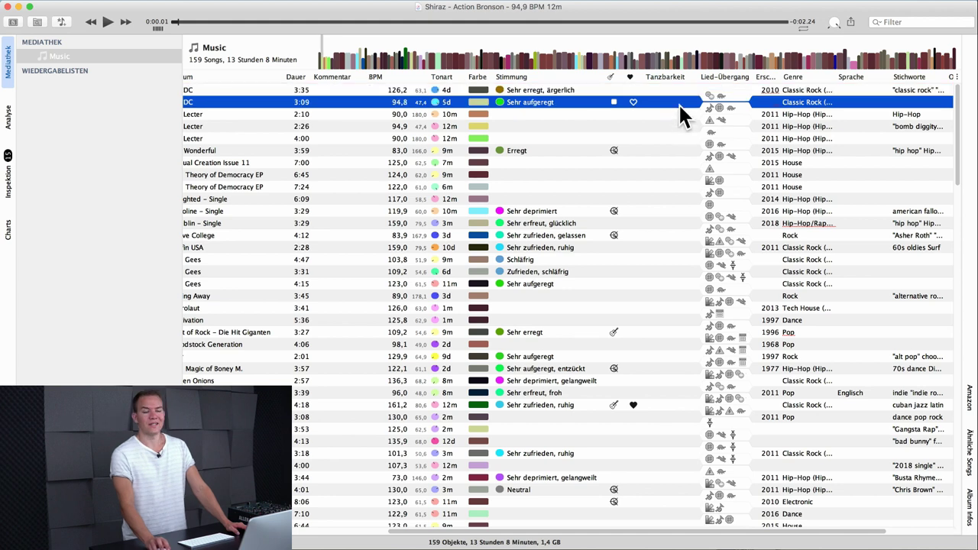
{"action": "key", "text": "Up"}
{"action": "key", "text": "Down"}
{"action": "key", "text": "Up"}
{"action": "key", "text": "Down"}
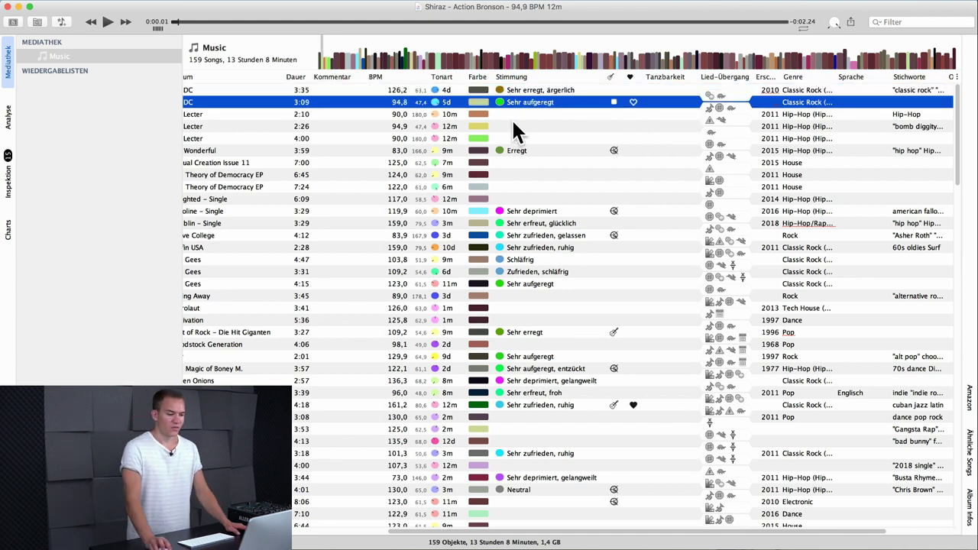
{"action": "key", "text": "Down"}
{"action": "key", "text": "Down"}
{"action": "key", "text": "Down"}
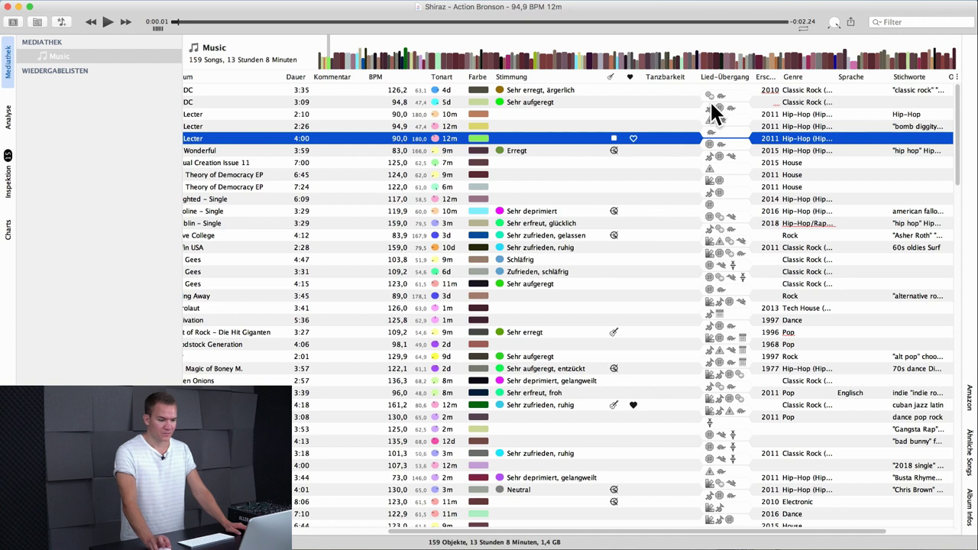
Select the AC/DC song 'T.N.T.' and examine the explanations of the song transition symbols for several track pairs.
{"action": "left_click", "coordinate": [678, 89]}
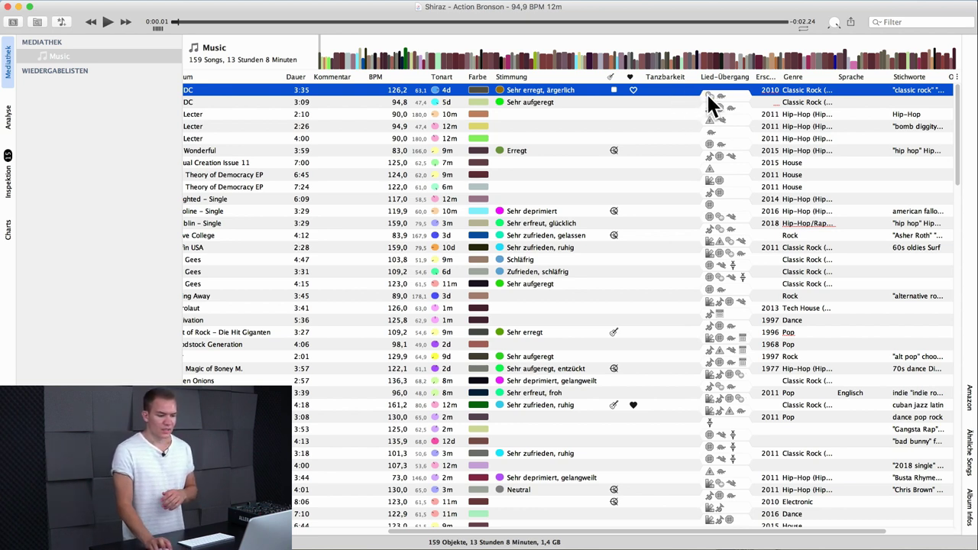
{"action": "mouse_move", "coordinate": [706, 93]}
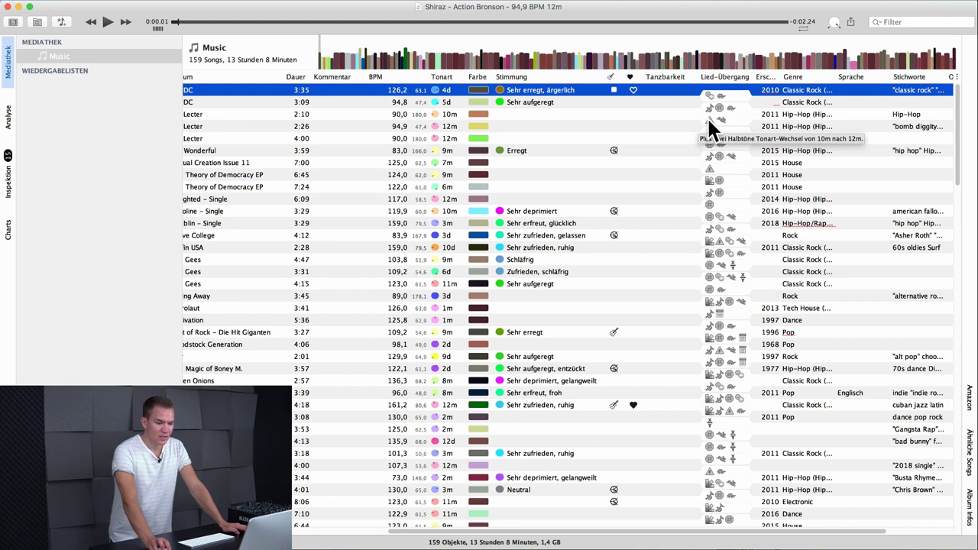
{"action": "mouse_move", "coordinate": [732, 156]}
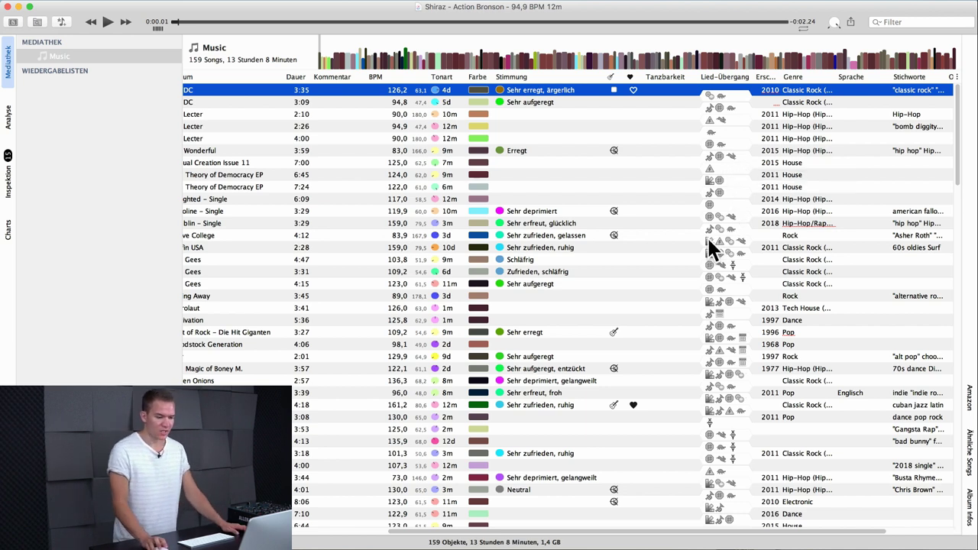
{"action": "mouse_move", "coordinate": [707, 239]}
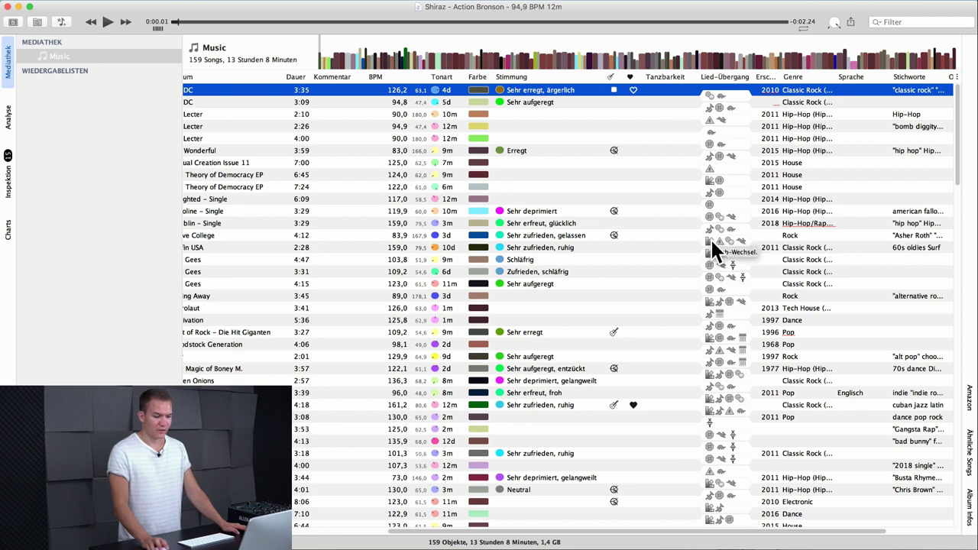
{"action": "mouse_move", "coordinate": [724, 263]}
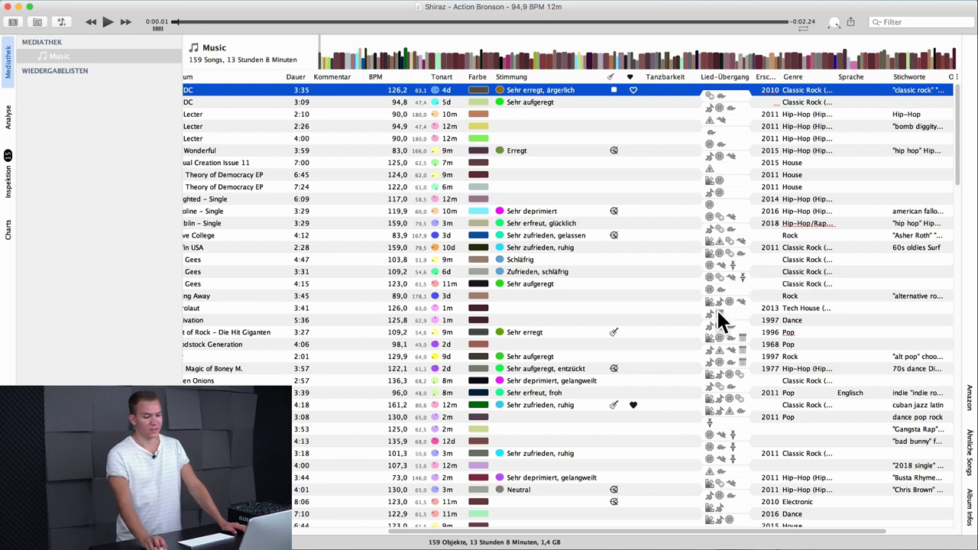
{"action": "mouse_move", "coordinate": [717, 313]}
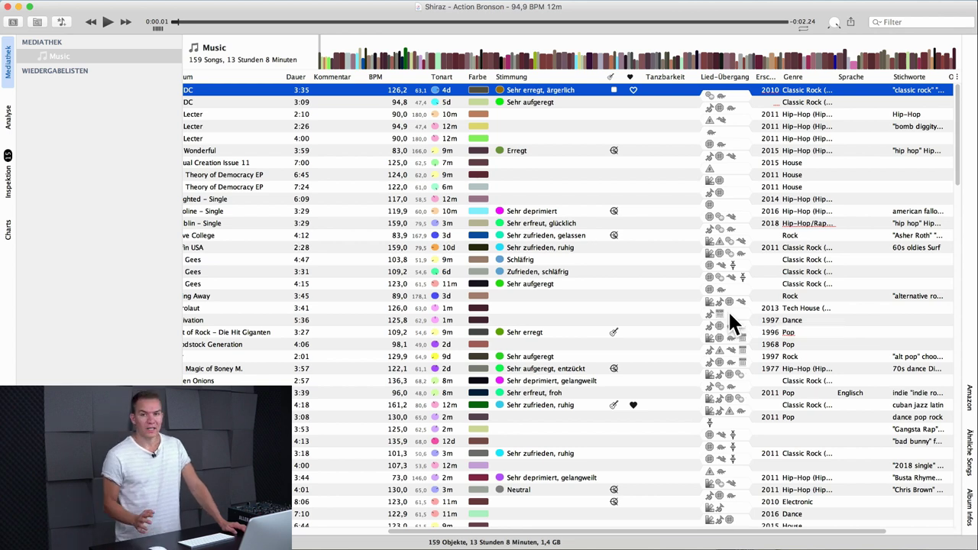
{"action": "mouse_move", "coordinate": [726, 362]}
{"action": "scroll", "coordinate": [724, 365], "scroll_direction": "down", "scroll_amount": 3}
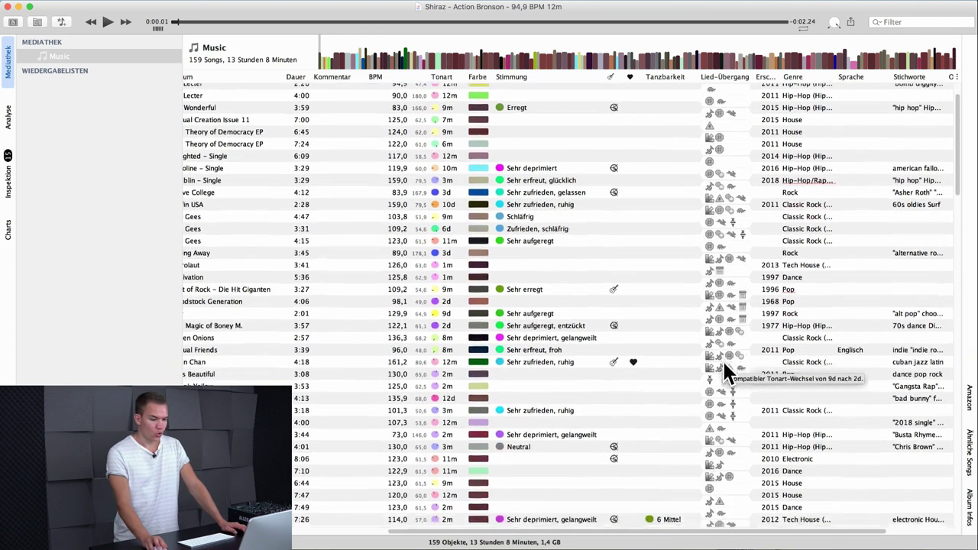
{"action": "scroll", "coordinate": [724, 365], "scroll_direction": "down", "scroll_amount": 5}
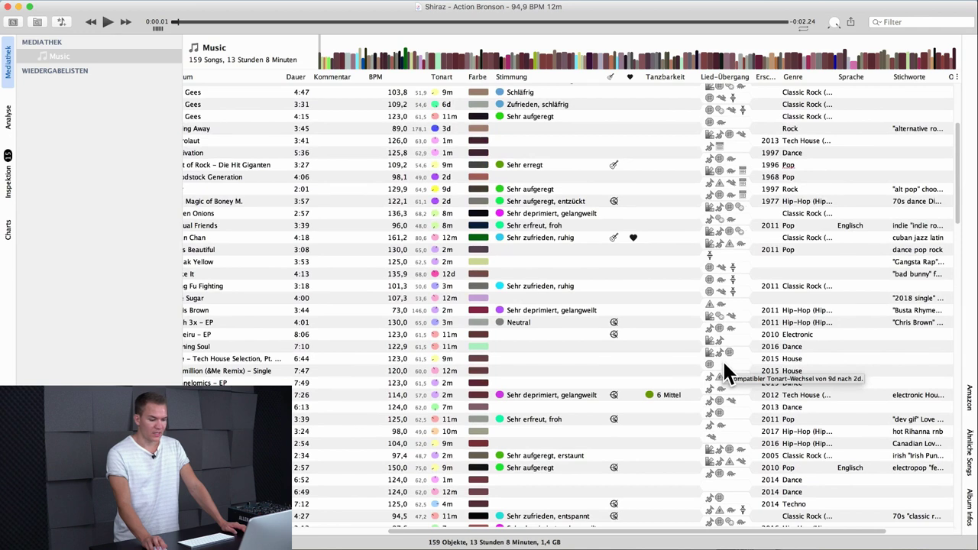
{"action": "scroll", "coordinate": [722, 362], "scroll_direction": "up", "scroll_amount": 6}
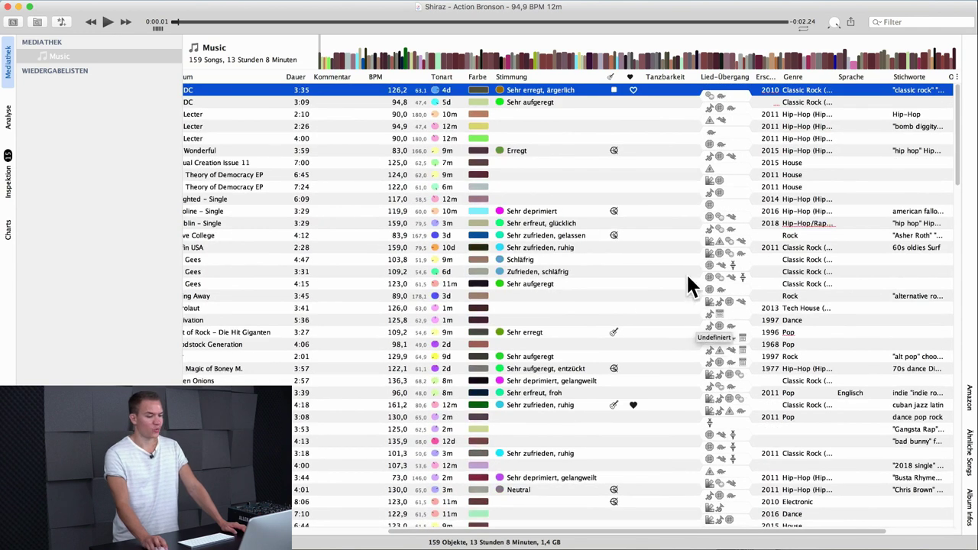
{"action": "left_click", "coordinate": [684, 270]}
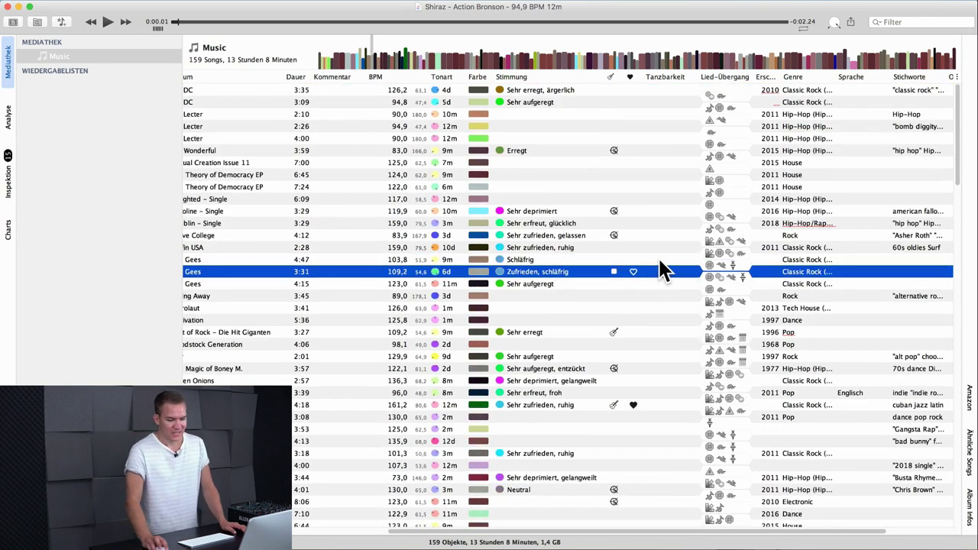
{"action": "scroll", "coordinate": [651, 268], "scroll_direction": "left", "scroll_amount": 1}
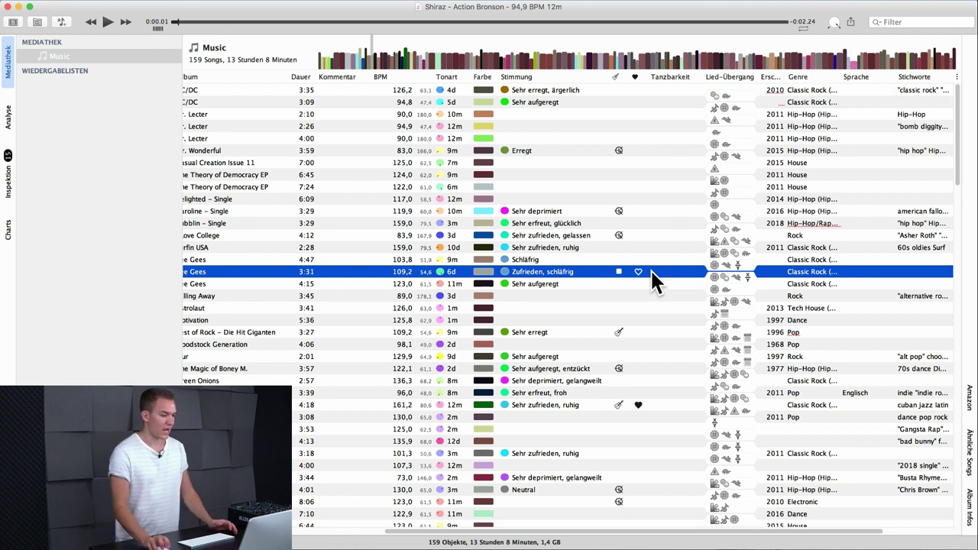
Create a new playlist named 'Elektronische Musik'.
{"action": "right_click", "coordinate": [52, 88]}
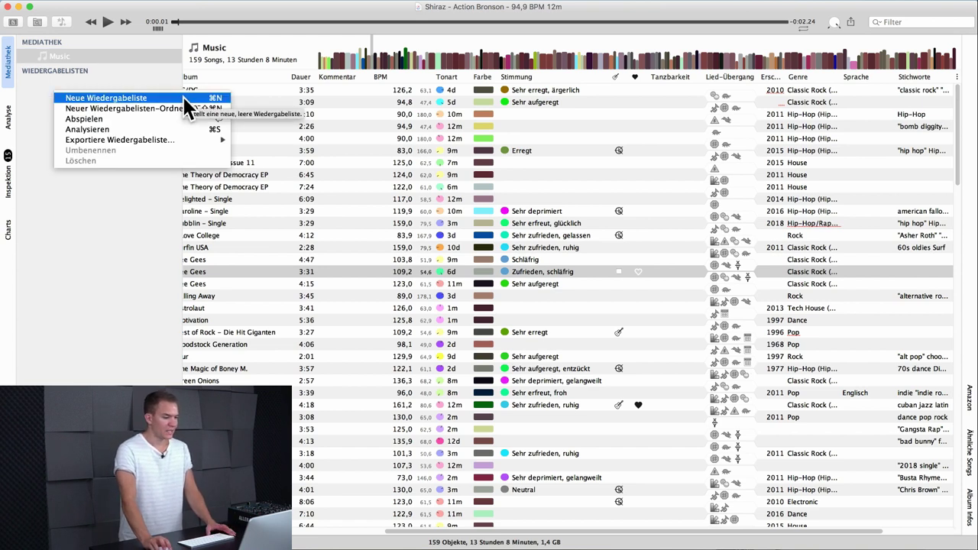
{"action": "left_click", "coordinate": [181, 97]}
{"action": "double_click", "coordinate": [73, 86]}
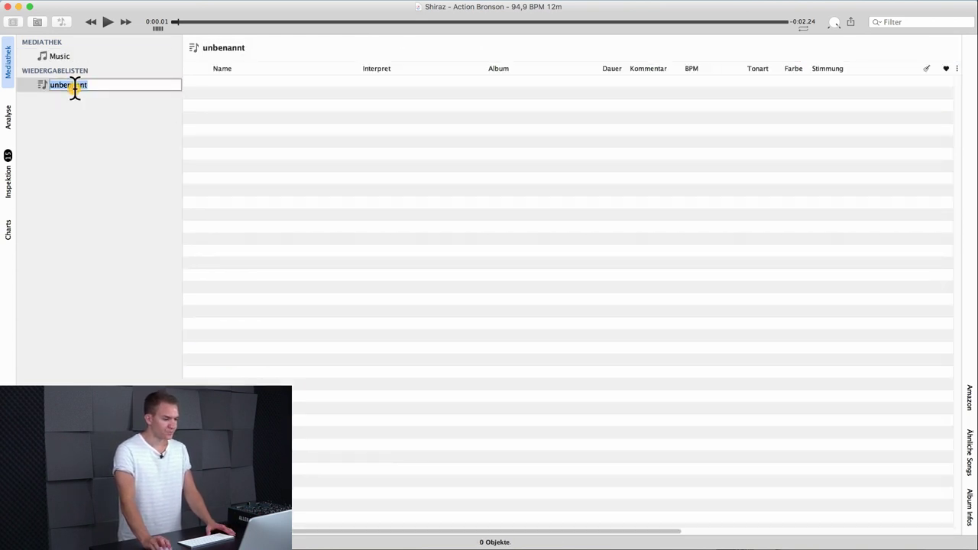
{"action": "type", "text": "Elektronis"}
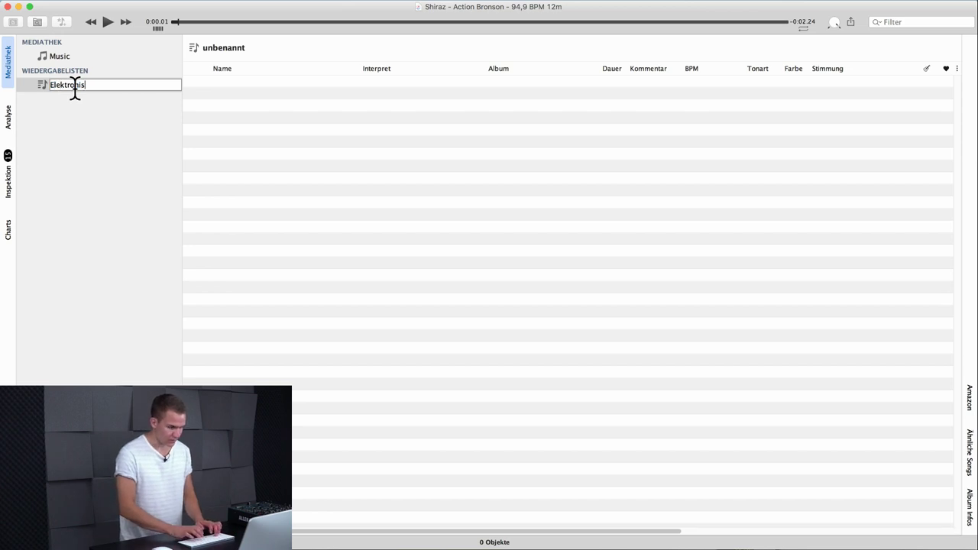
{"action": "type", "text": "che Musik"}
{"action": "key", "text": "Return"}
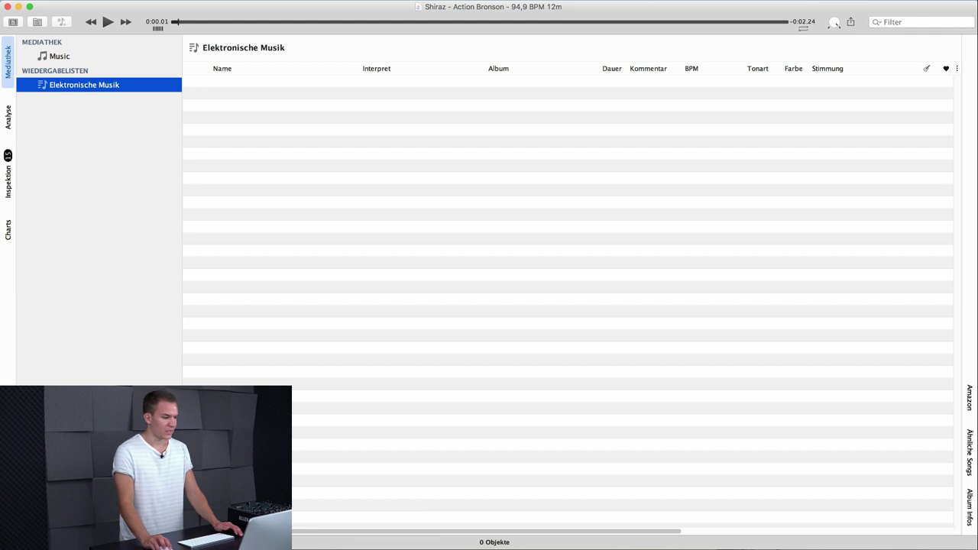
Switch to Finder and add all songs from the 'Elektronische Musik' folder to the new 'Elektronische Musik' playlist.
{"action": "key", "text": "super+Tab"}
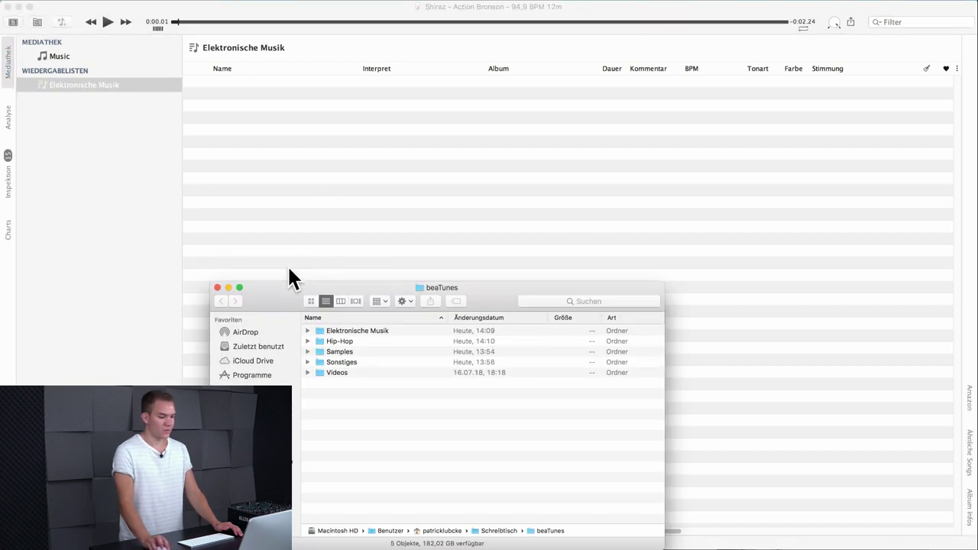
{"action": "left_click_drag", "start_coordinate": [288, 288], "coordinate": [313, 254]}
{"action": "double_click", "coordinate": [379, 296]}
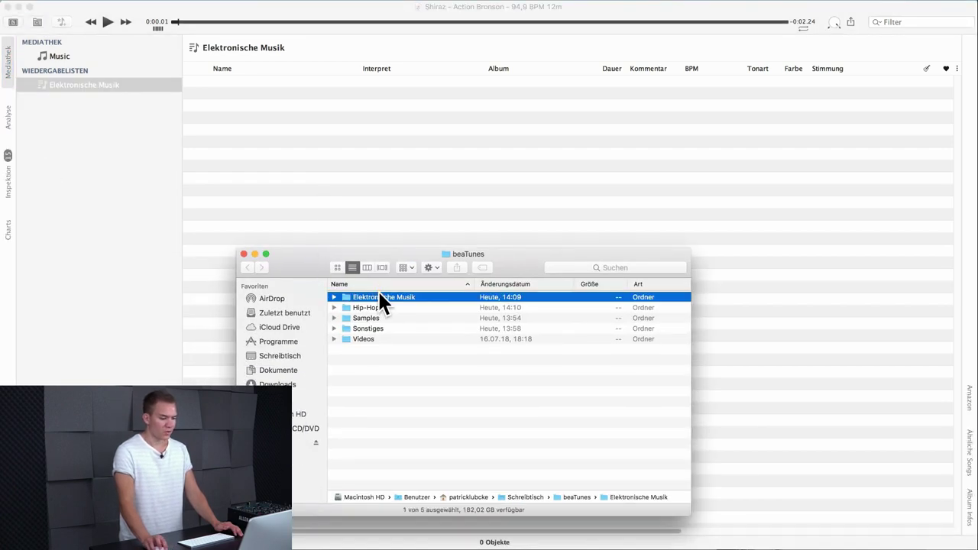
{"action": "key", "text": "super+a"}
{"action": "left_click_drag", "start_coordinate": [387, 182], "coordinate": [387, 183]}
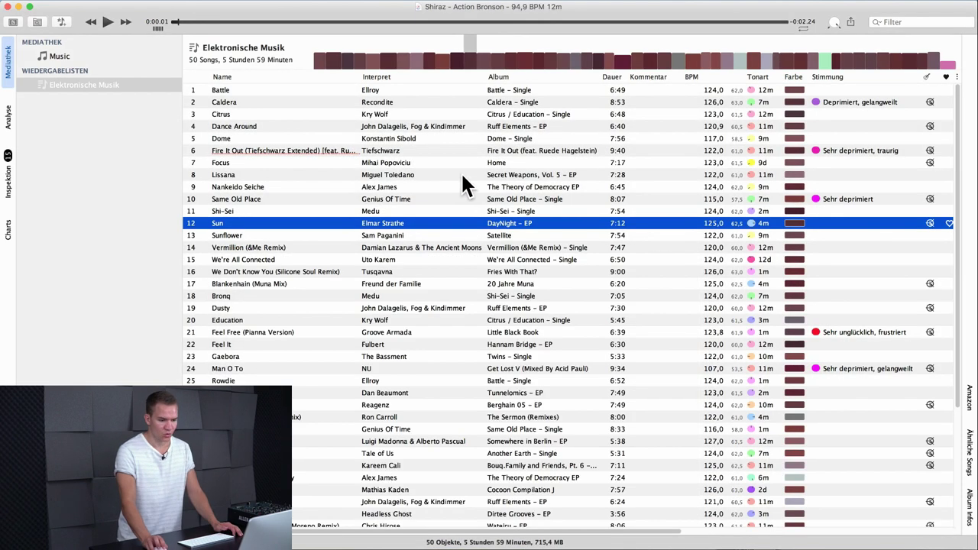
Select the track from 'Secret Weapons, Vol. 5 – EP' and examine the song transition symbols of the tracks below it.
{"action": "scroll", "coordinate": [457, 172], "scroll_direction": "right", "scroll_amount": 3}
{"action": "scroll", "coordinate": [457, 173], "scroll_direction": "right", "scroll_amount": 3}
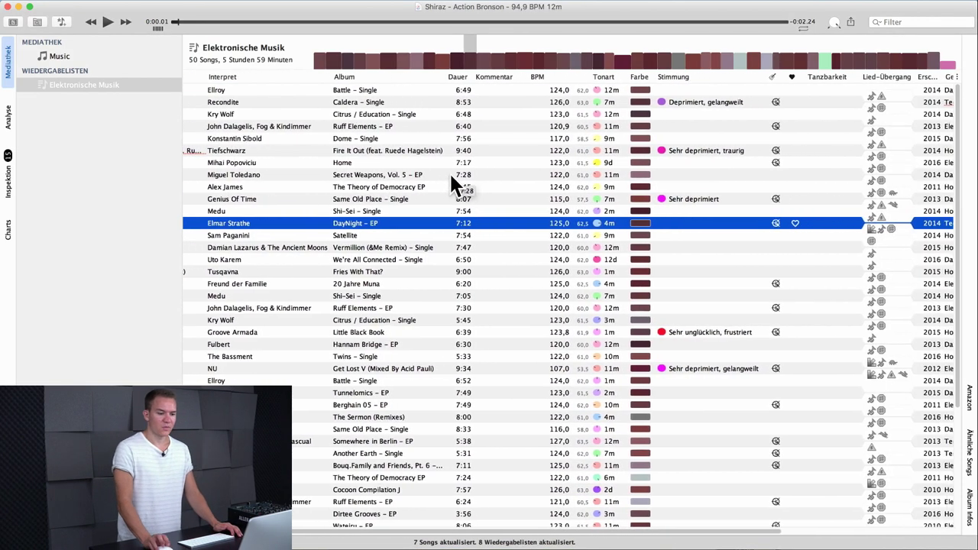
{"action": "left_click", "coordinate": [834, 128]}
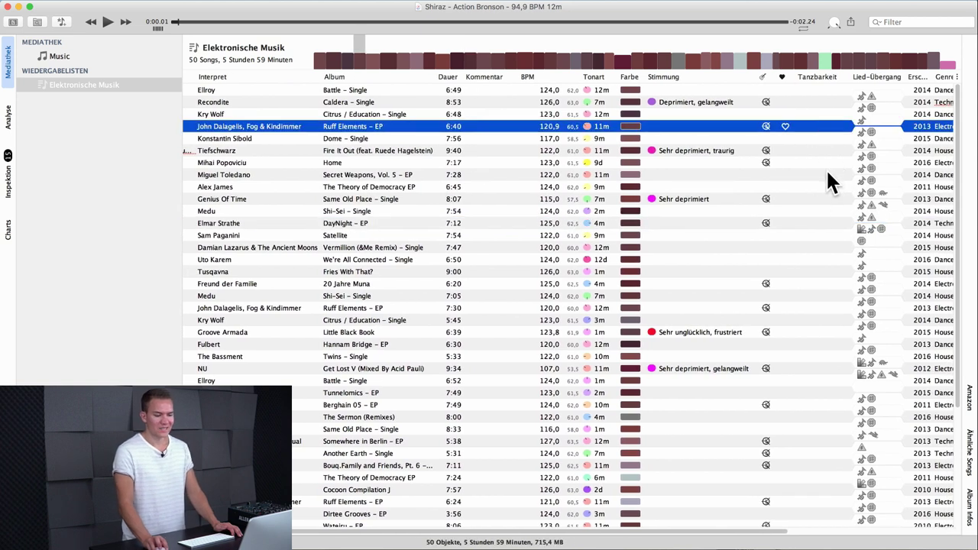
{"action": "left_click", "coordinate": [827, 174]}
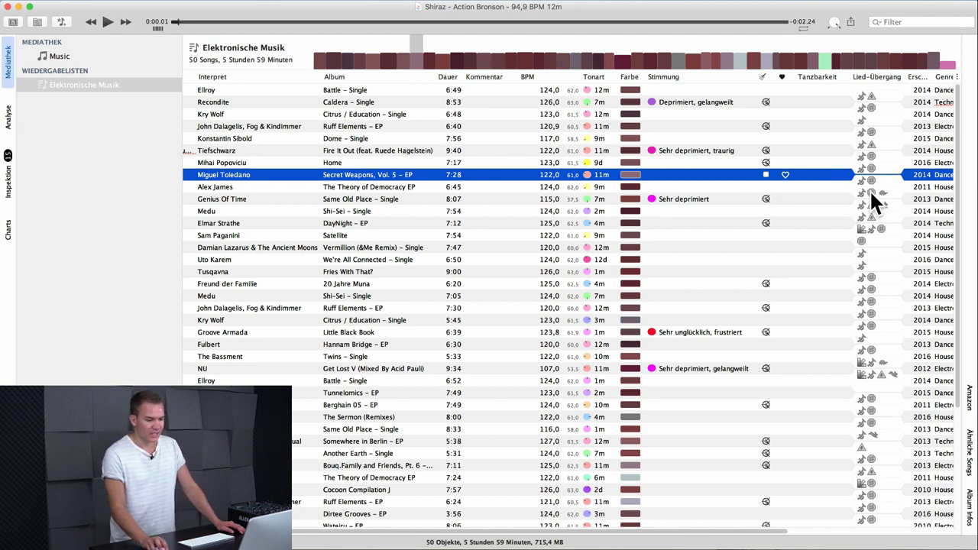
{"action": "mouse_move", "coordinate": [867, 197]}
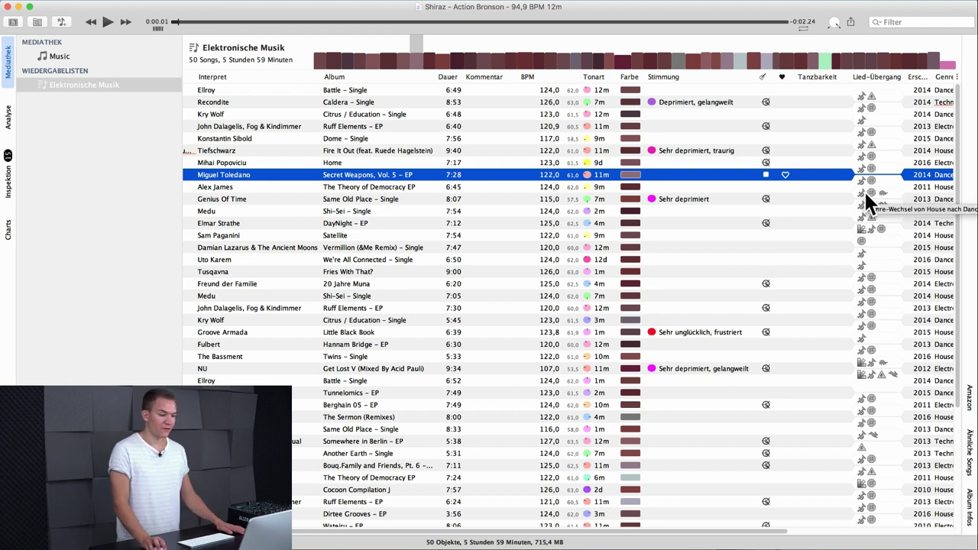
Sort the 'Elektronische Musik' playlist by ascending BPM and review the song transitions and genres down the list.
{"action": "left_click", "coordinate": [535, 77]}
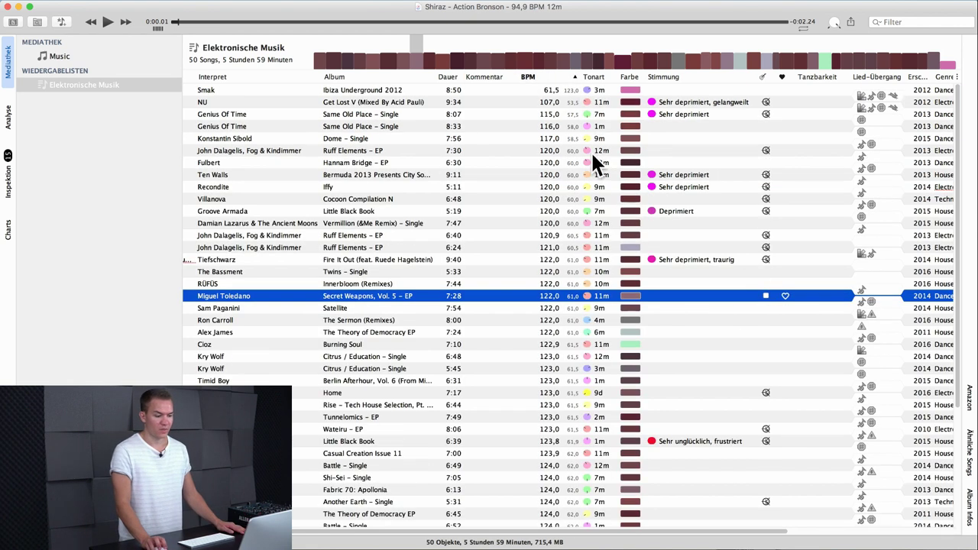
{"action": "scroll", "coordinate": [616, 205], "scroll_direction": "down", "scroll_amount": 5}
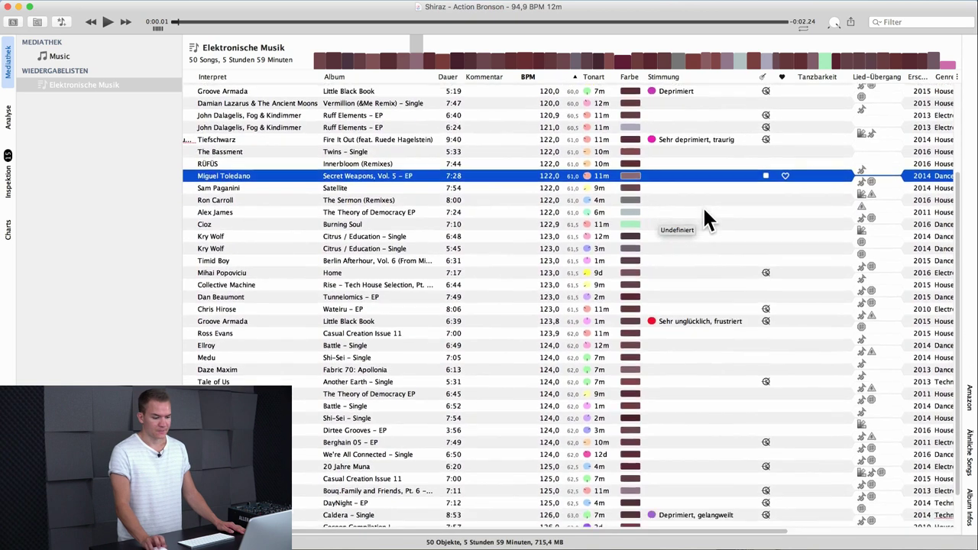
{"action": "scroll", "coordinate": [714, 205], "scroll_direction": "down", "scroll_amount": 2}
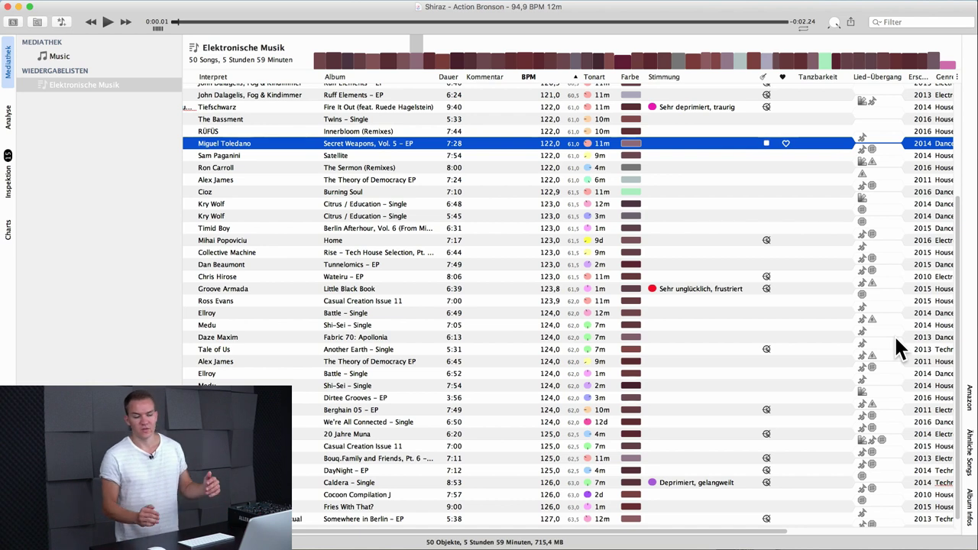
{"action": "scroll", "coordinate": [895, 341], "scroll_direction": "right", "scroll_amount": 4}
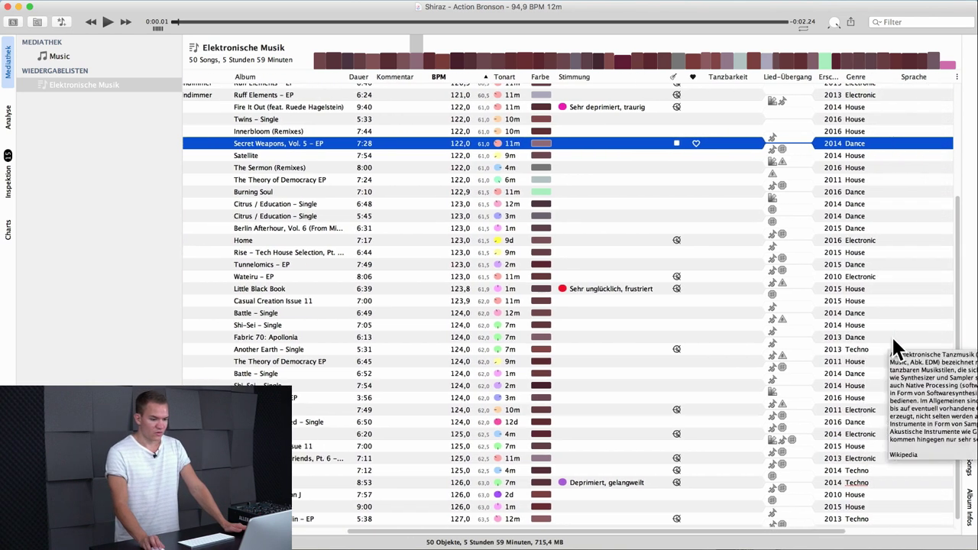